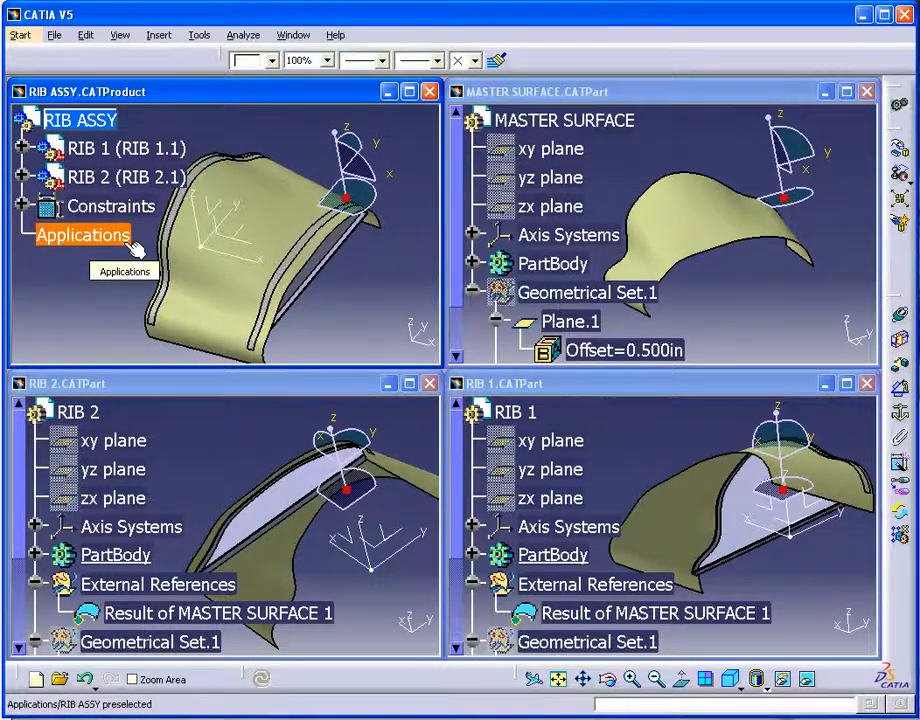
- Examine the finished RIB ASSY assembly and the MASTER SURFACE part, each in the full window and from several angles
{"action": "middle_click_drag", "start_coordinate": [257, 276], "coordinate": [235, 250]}
{"action": "middle_click_drag", "start_coordinate": [123, 230], "coordinate": [115, 278]}
{"action": "middle_click_drag", "start_coordinate": [312, 302], "coordinate": [336, 316]}
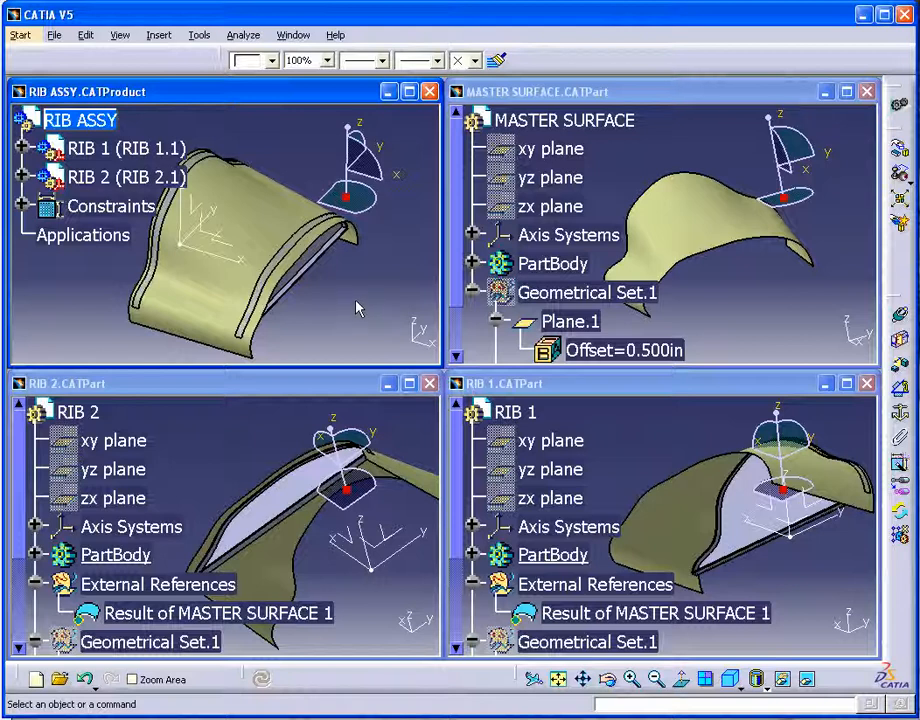
{"action": "left_click", "coordinate": [728, 287]}
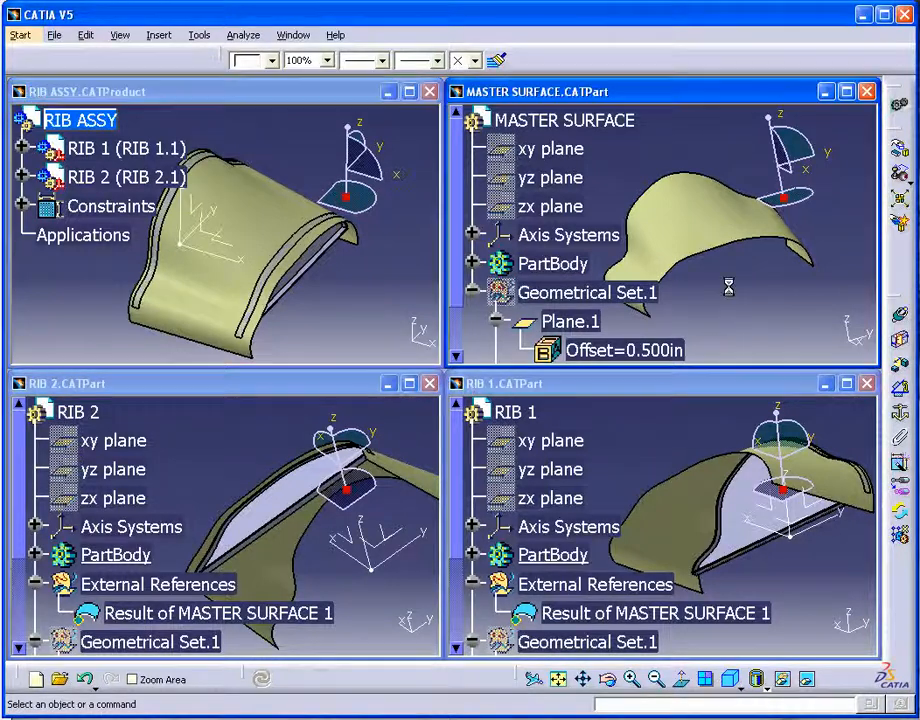
{"action": "double_click", "coordinate": [713, 90]}
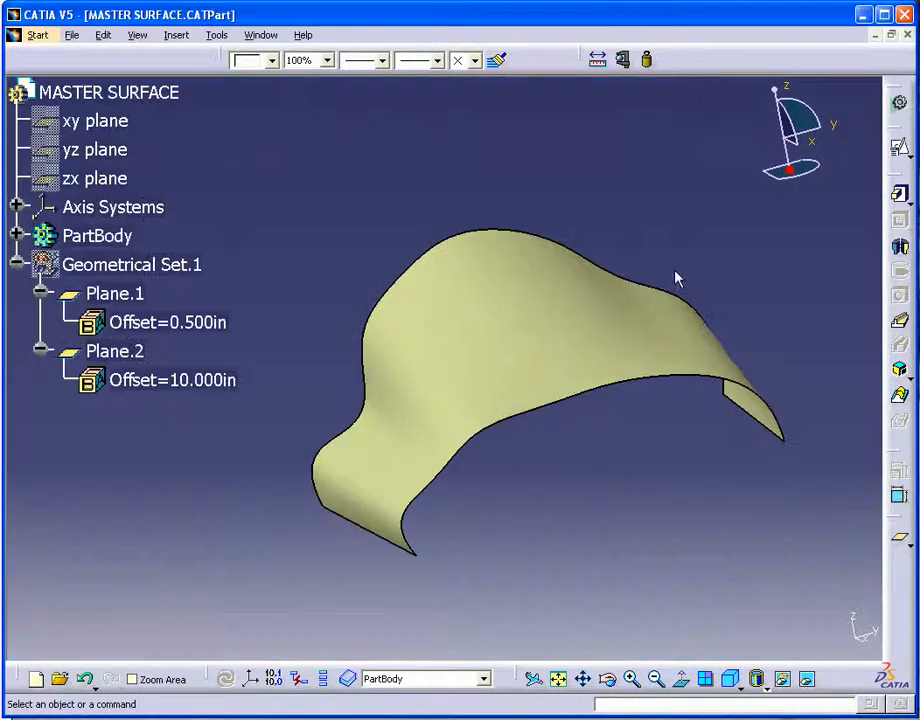
{"action": "middle_click_drag", "start_coordinate": [479, 538], "coordinate": [593, 487]}
{"action": "left_click", "coordinate": [262, 35]}
{"action": "left_click", "coordinate": [300, 72]}
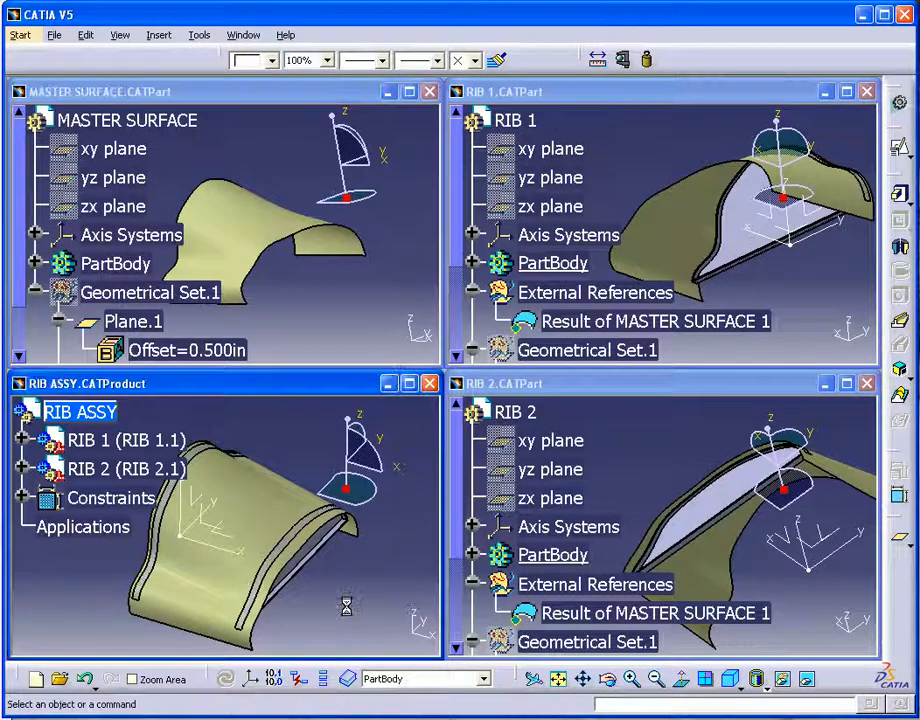
{"action": "double_click", "coordinate": [320, 384]}
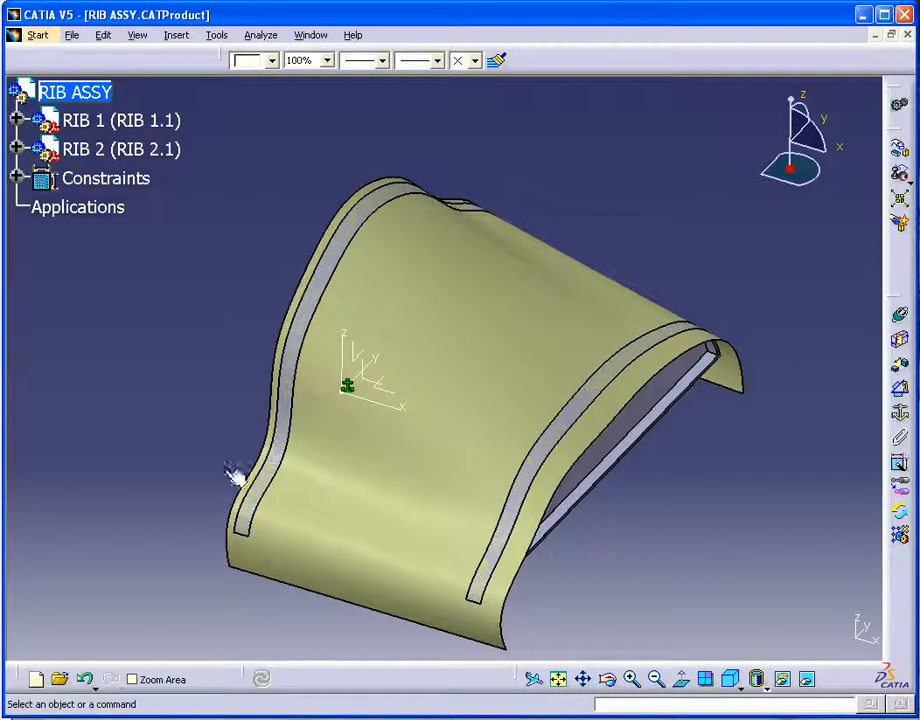
{"action": "middle_click_drag", "start_coordinate": [674, 593], "coordinate": [587, 516]}
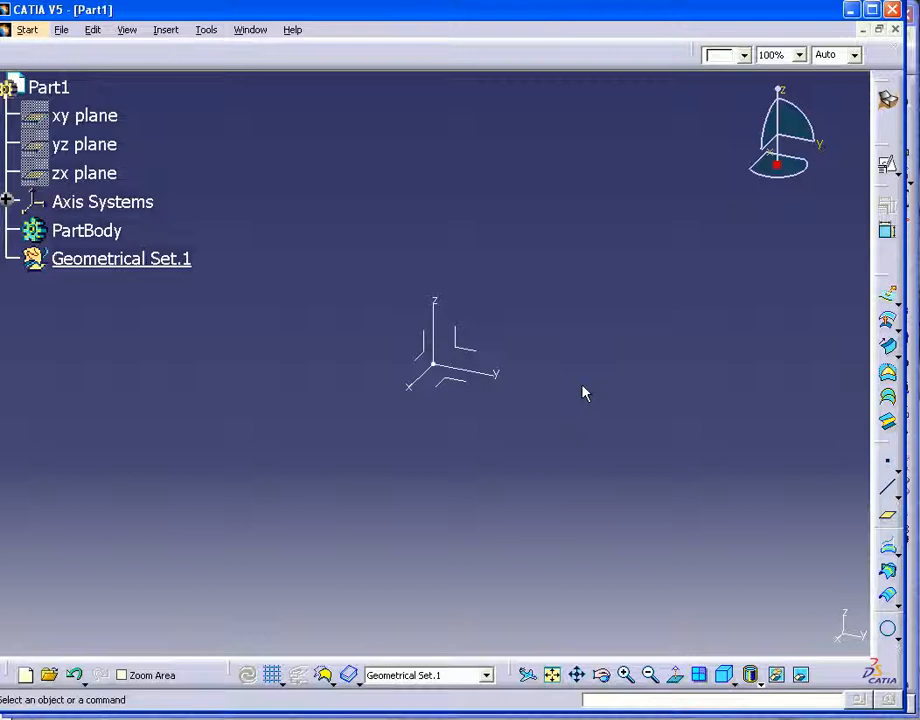
- Close the empty Part1 and create a new part named MASTER SURFACE
{"action": "left_click", "coordinate": [895, 29]}
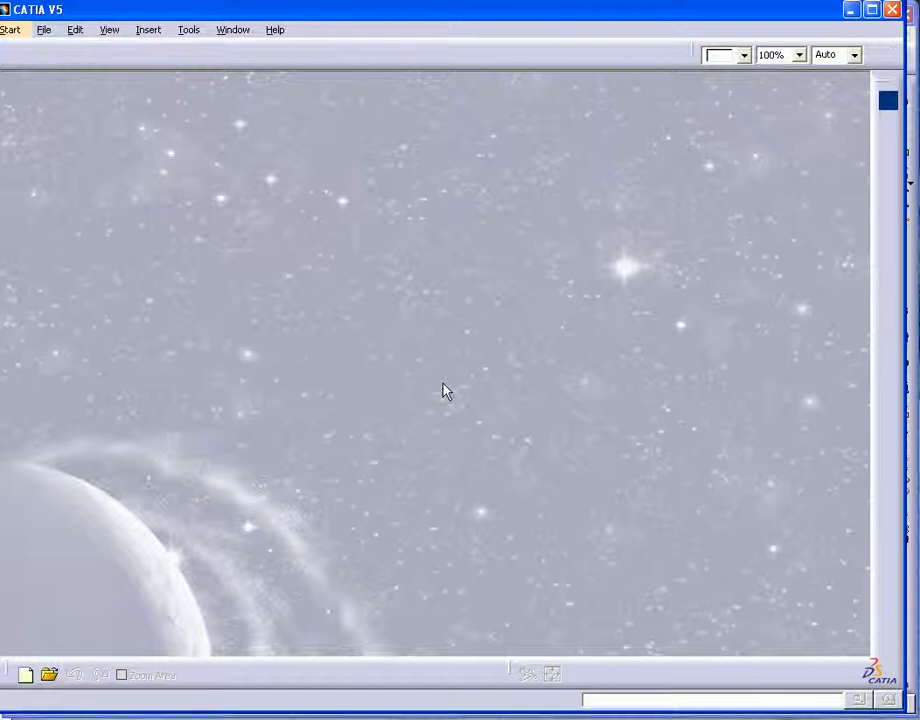
{"action": "left_click", "coordinate": [44, 30]}
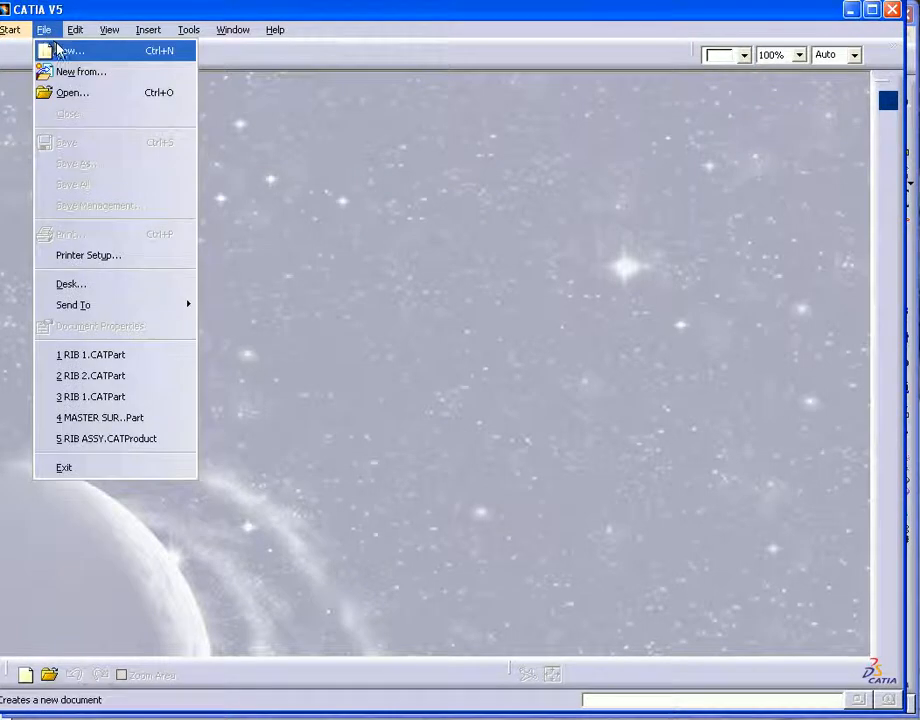
{"action": "left_click", "coordinate": [58, 52]}
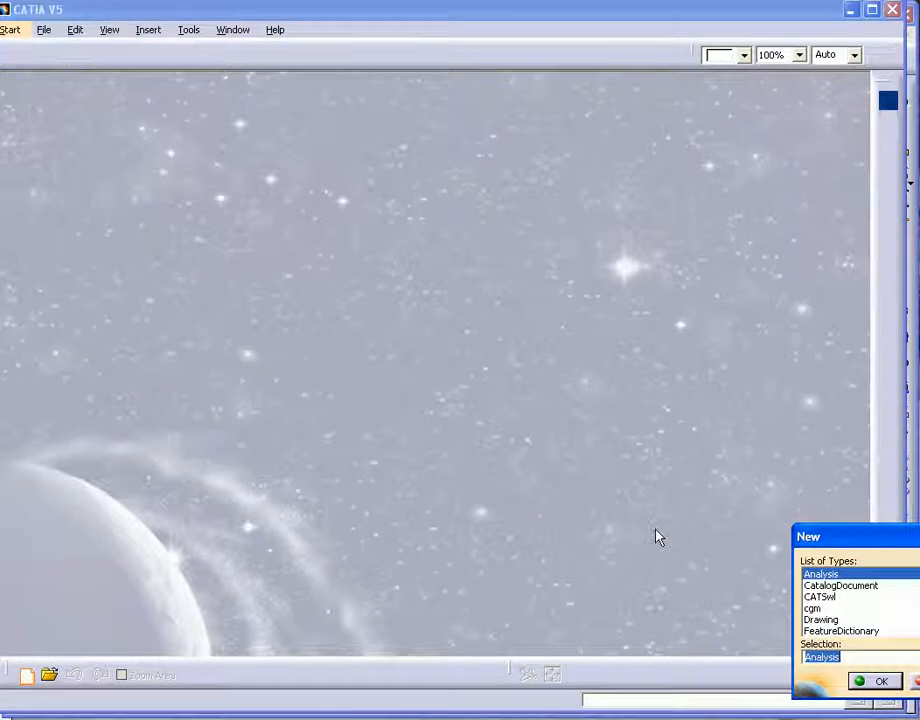
{"action": "type", "text": "P"}
{"action": "left_click", "coordinate": [820, 588]}
{"action": "left_click", "coordinate": [880, 681]}
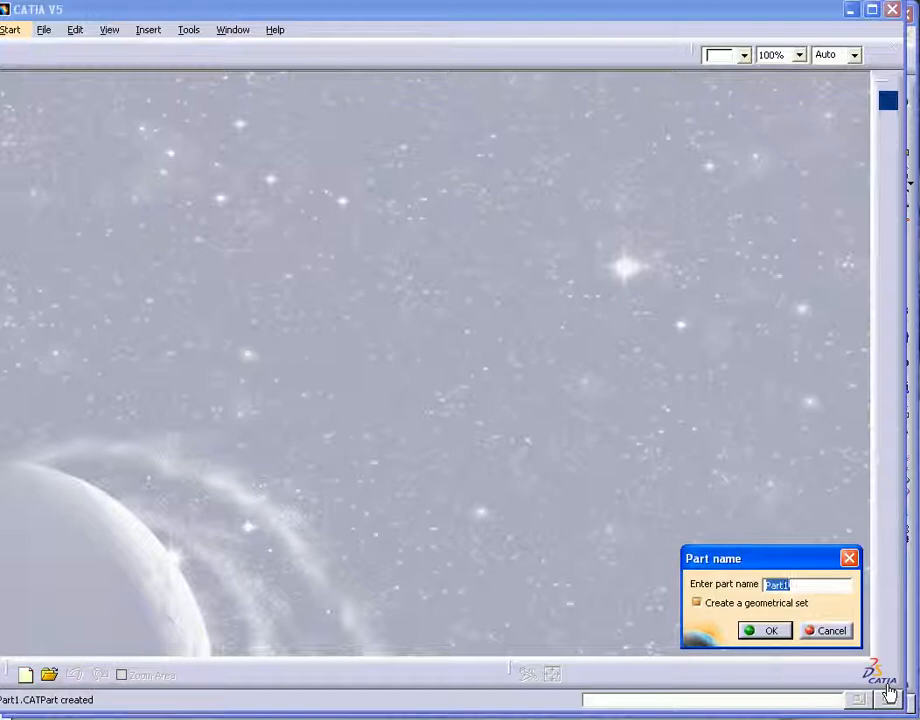
{"action": "type", "text": "mASTER SURFACE"}
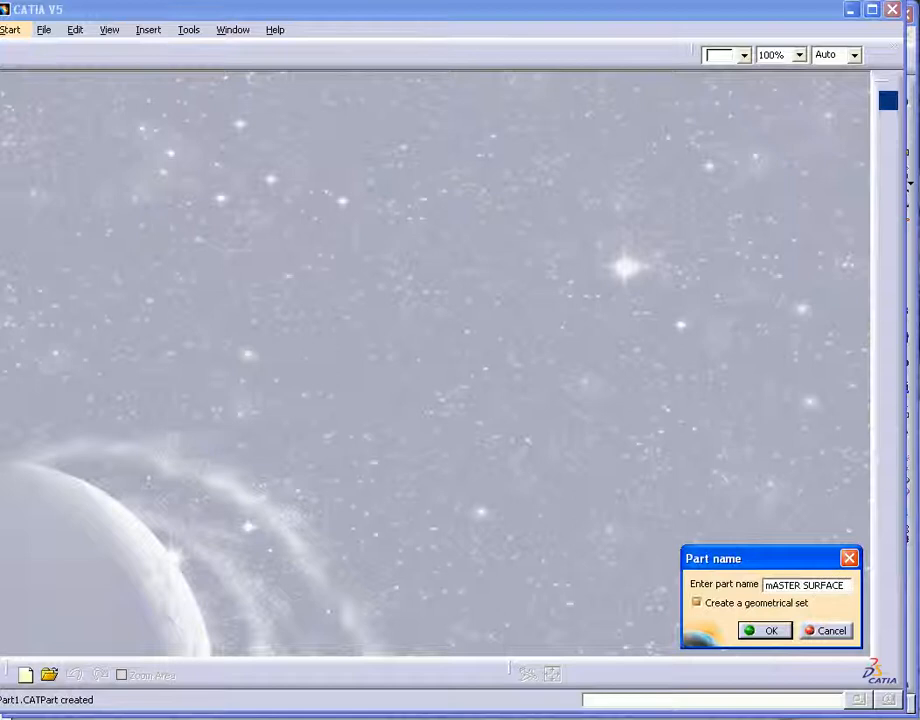
{"action": "type", "text": "M"}
{"action": "key", "text": "Delete"}
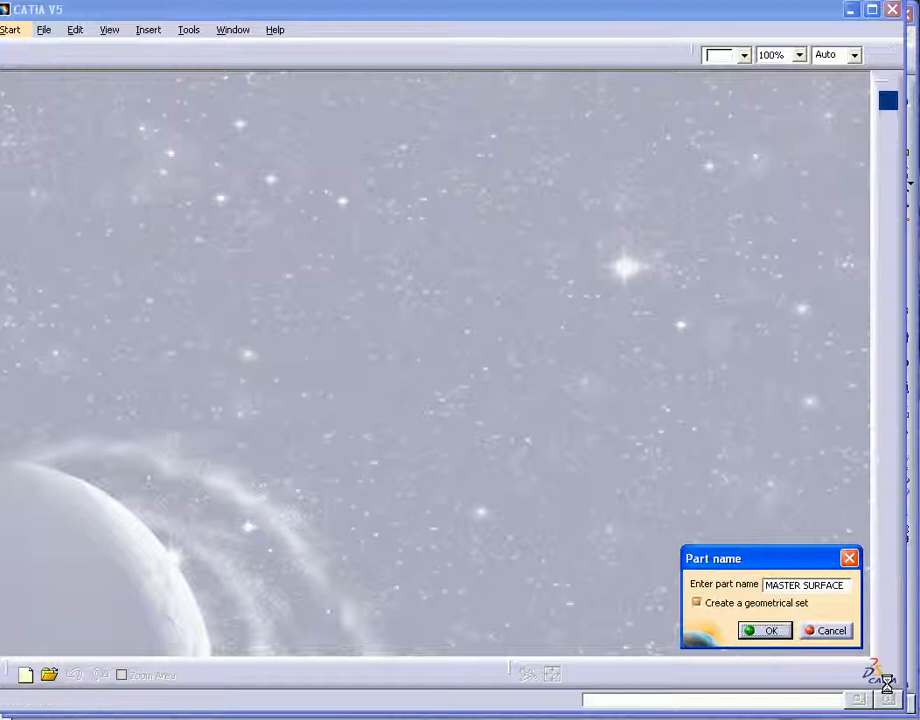
{"action": "key", "text": "Return"}
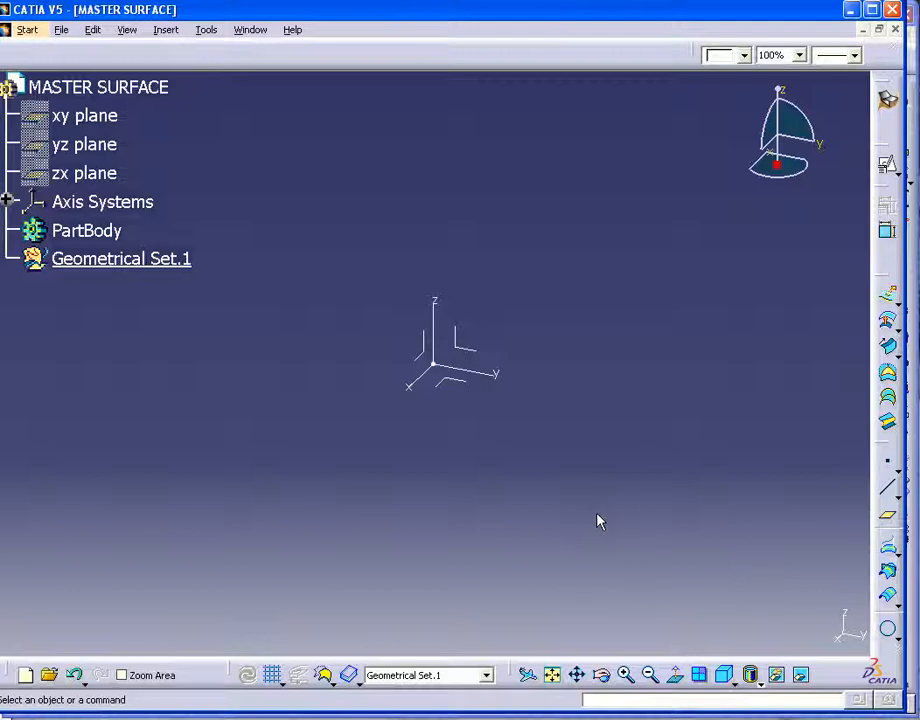
- Create a reference plane offset 0.5 in from the YZ plane of the absolute axis system
{"action": "middle_click_drag", "start_coordinate": [509, 489], "coordinate": [445, 480]}
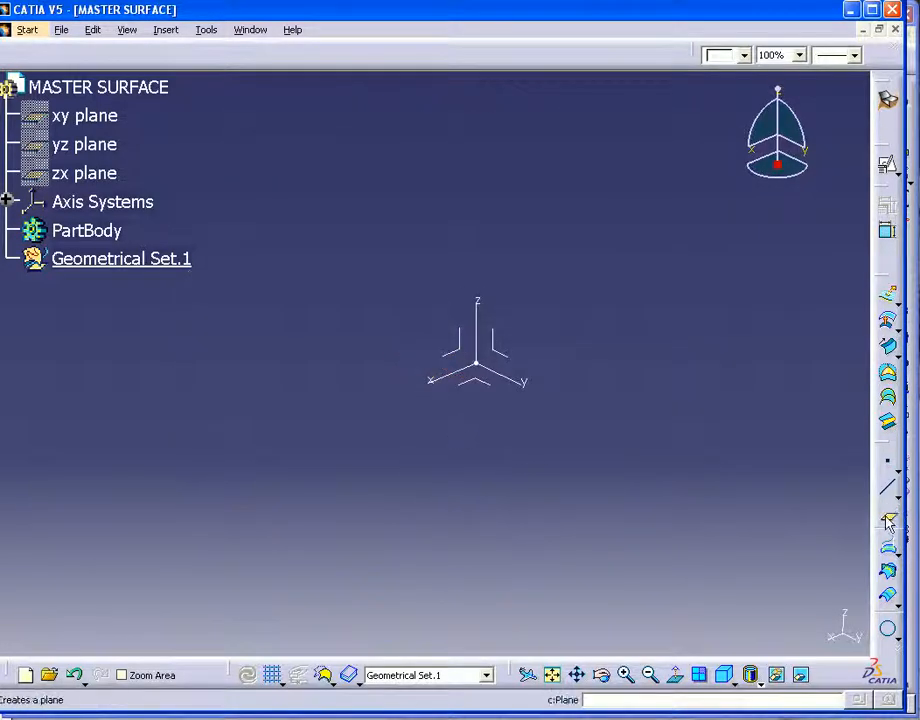
{"action": "left_click", "coordinate": [885, 516]}
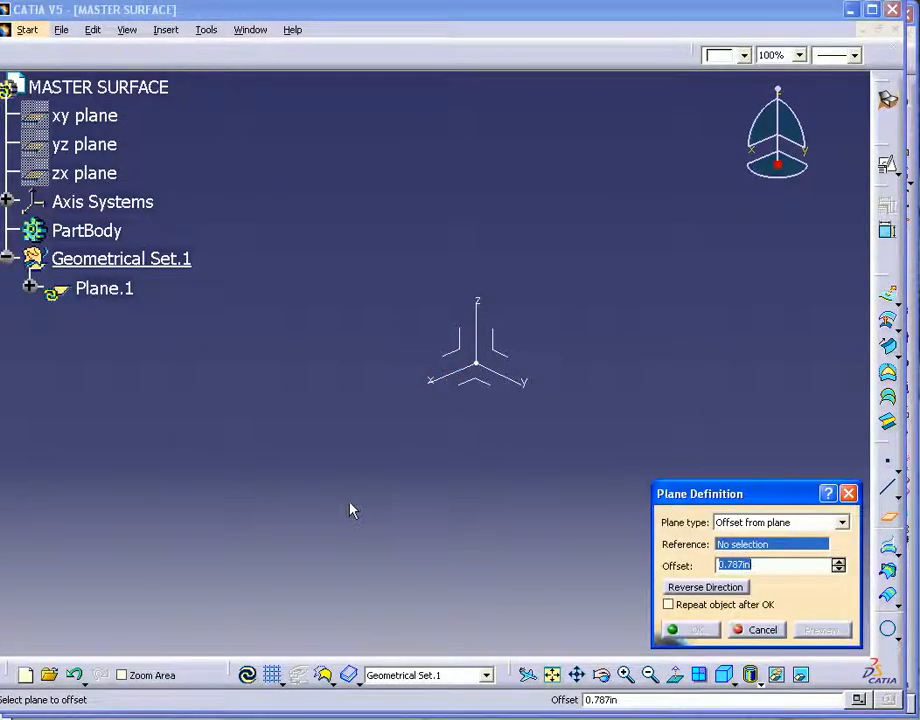
{"action": "left_click", "coordinate": [507, 355]}
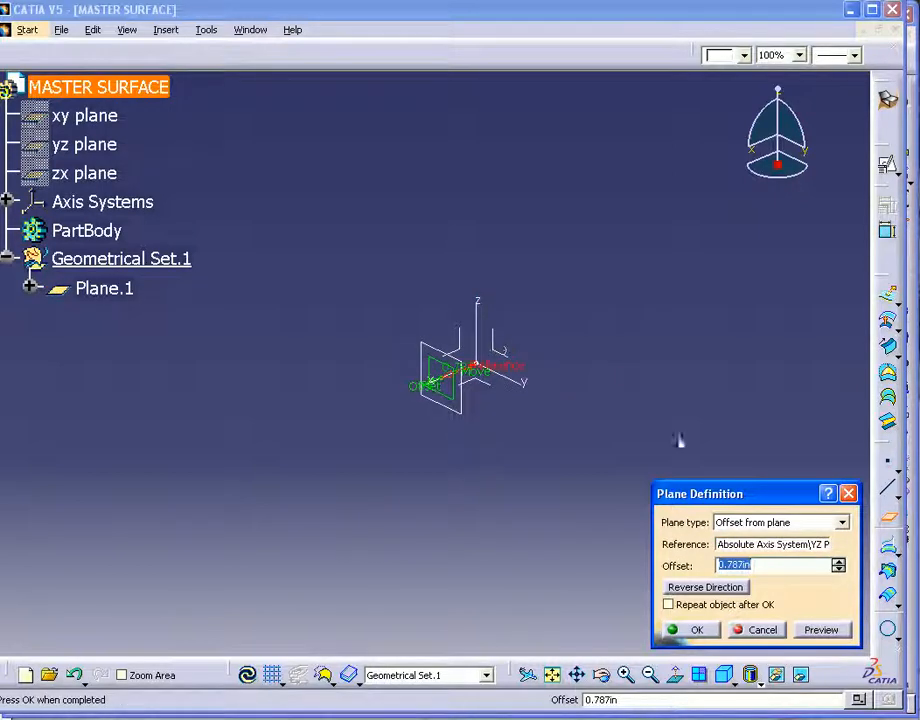
{"action": "type", "text": ".5"}
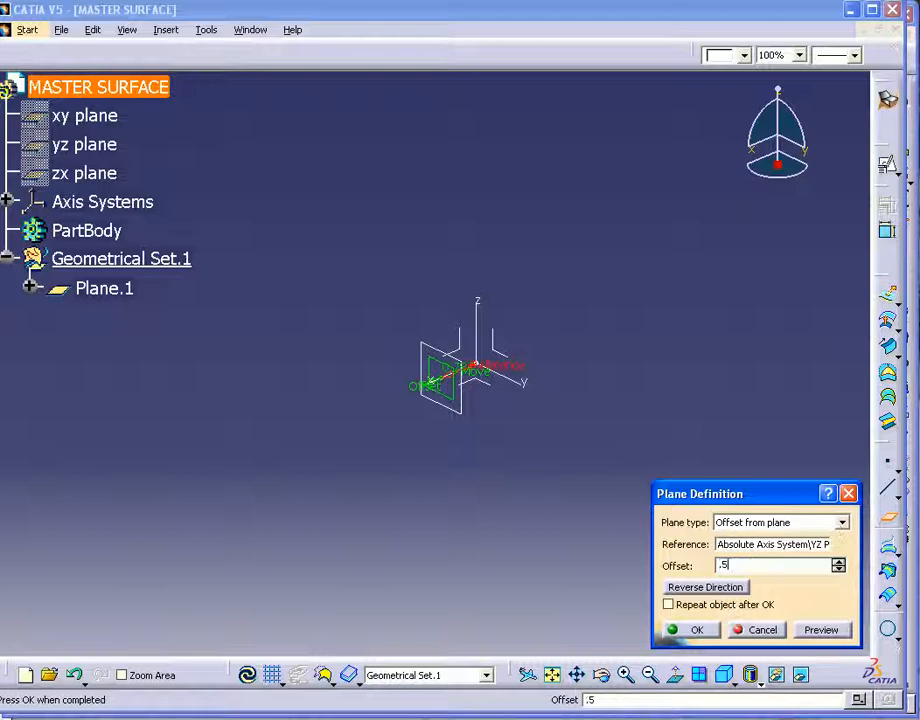
{"action": "key", "text": "Return"}
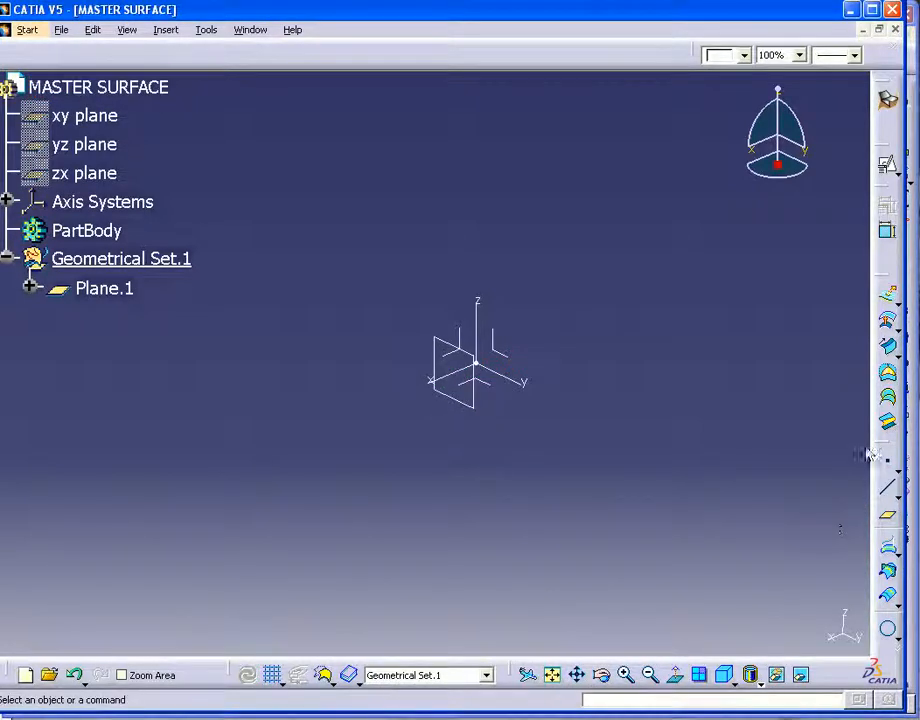
- Create a second plane offset 10 in from the YZ plane, and expand both planes in the tree to show their offsets
{"action": "left_click", "coordinate": [888, 516]}
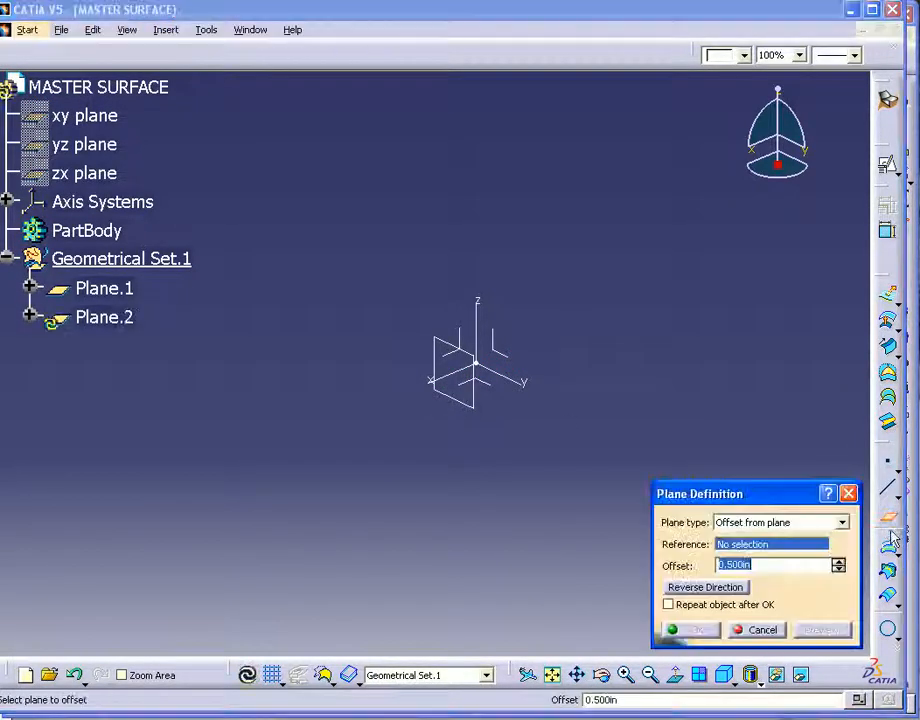
{"action": "left_click", "coordinate": [513, 361]}
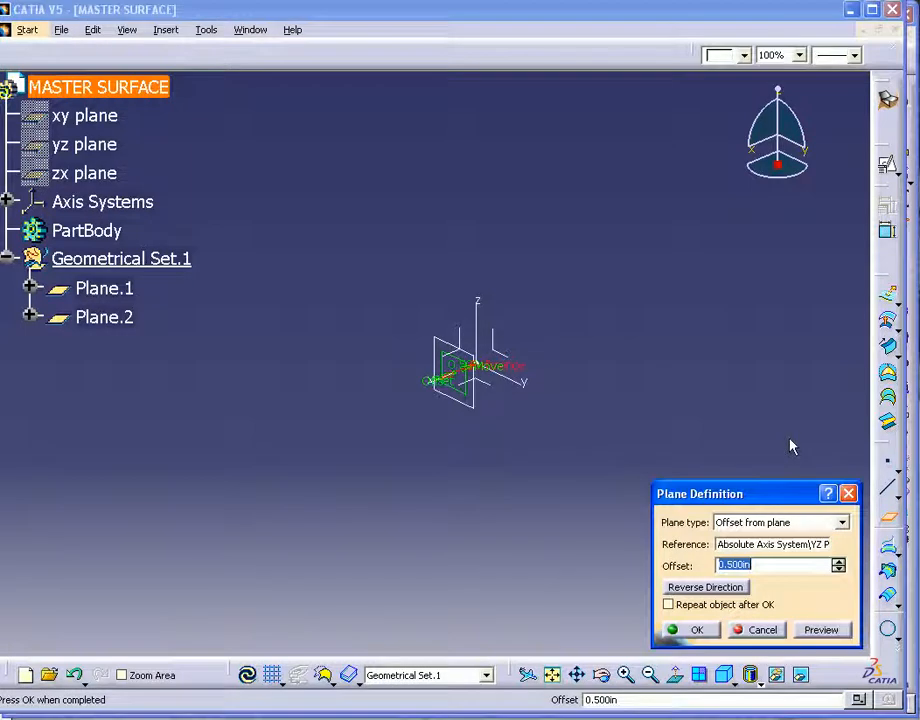
{"action": "type", "text": "10"}
{"action": "key", "text": "Return"}
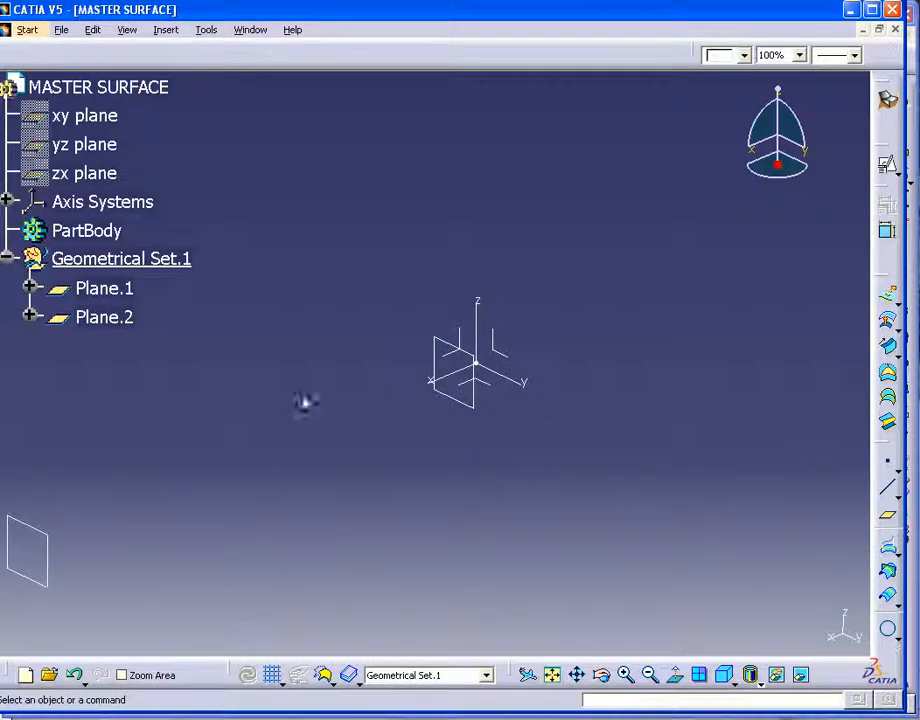
{"action": "left_click", "coordinate": [30, 288]}
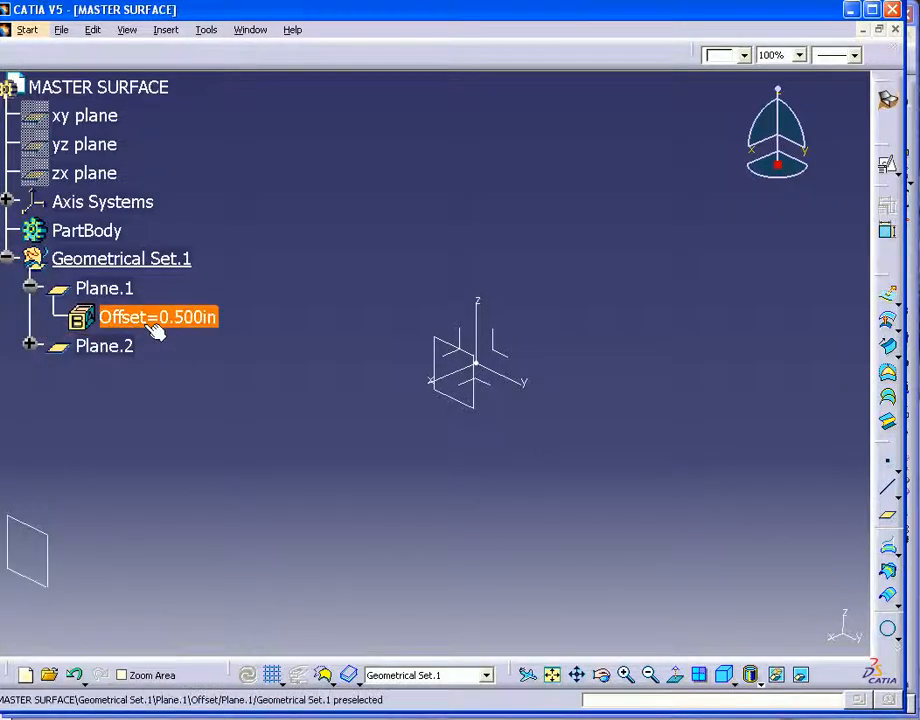
{"action": "left_click", "coordinate": [30, 346]}
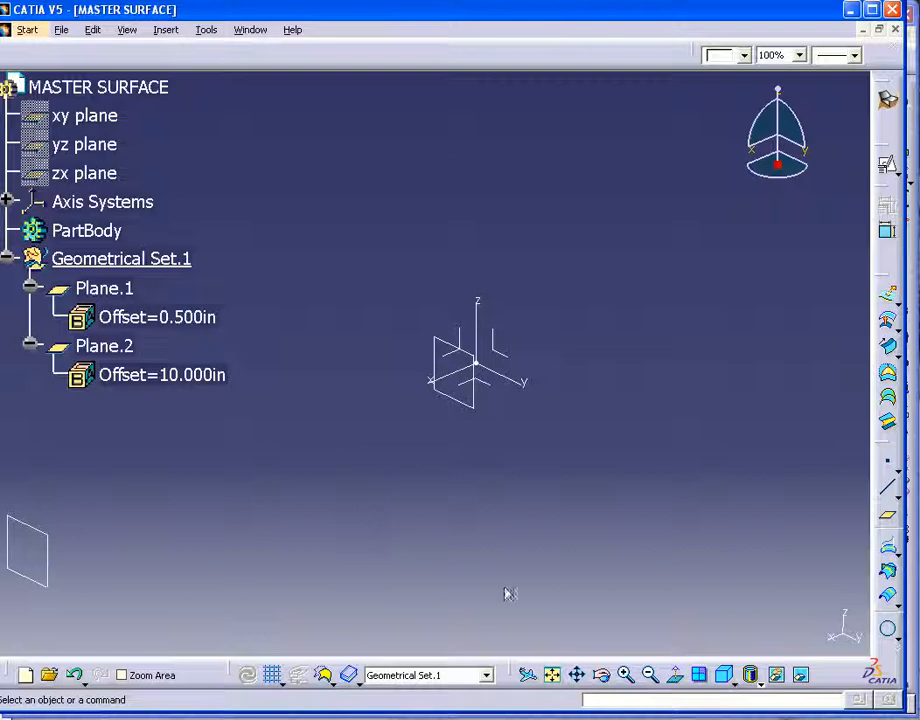
{"action": "left_click", "coordinate": [552, 678]}
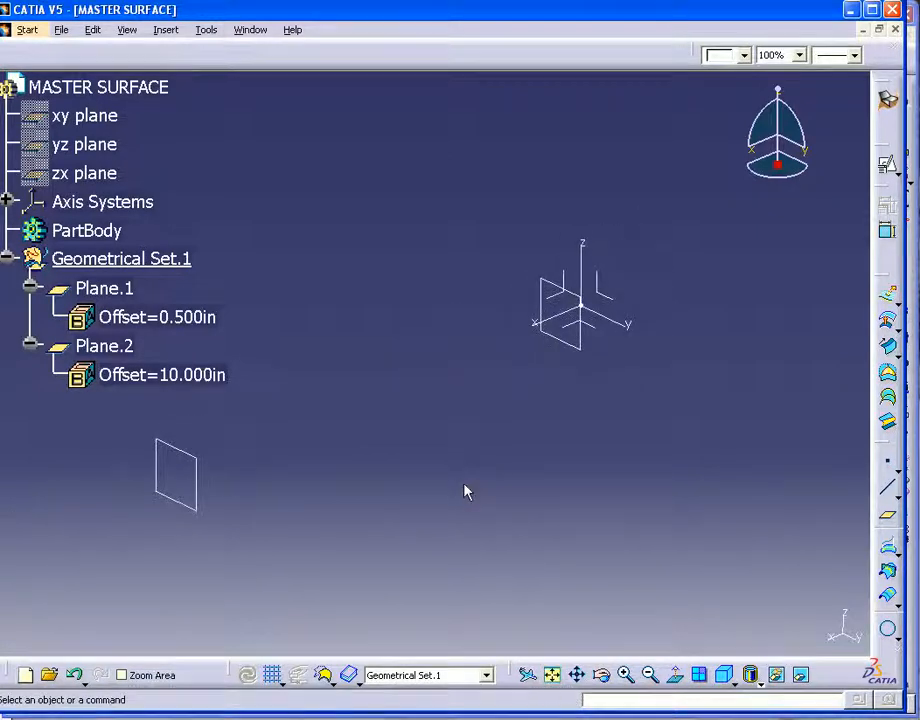
- Start a positioned sketch on Plane.1, keeping the implicit origin and orientation
{"action": "left_click", "coordinate": [112, 288]}
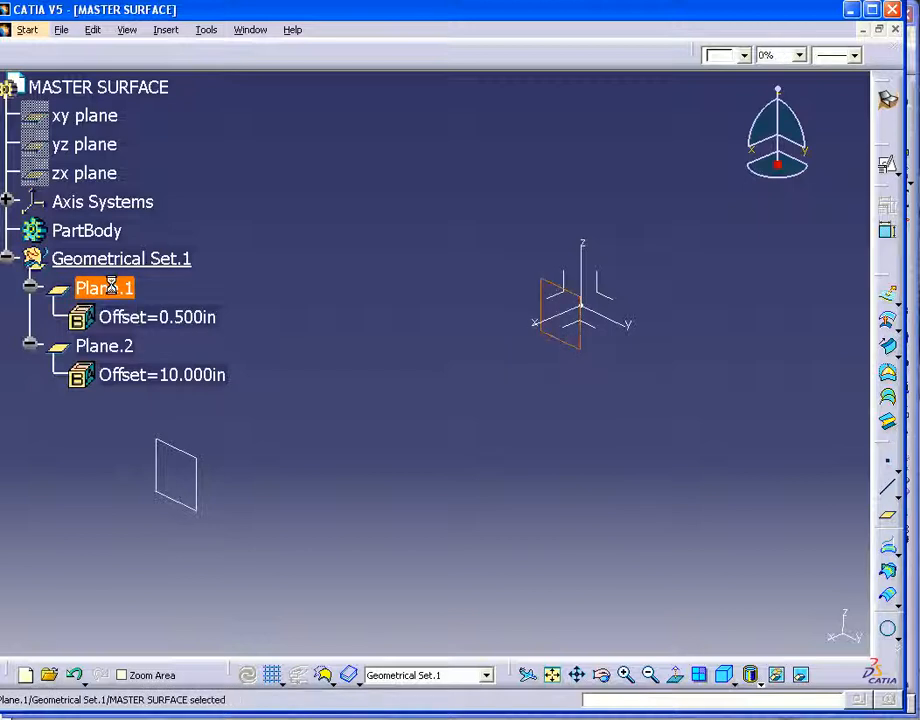
{"action": "left_click", "coordinate": [889, 165]}
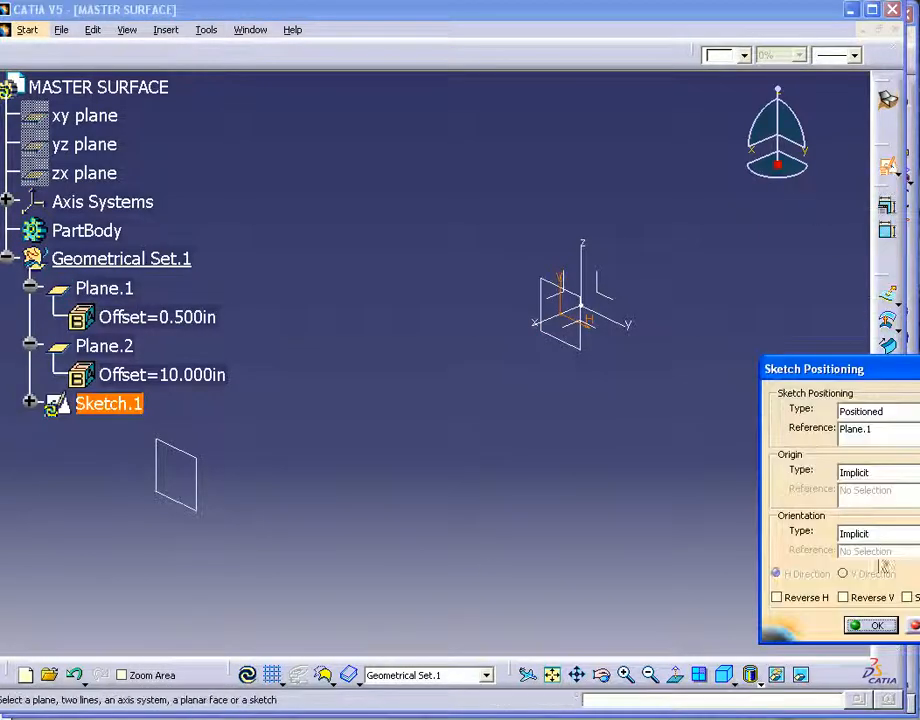
{"action": "left_click", "coordinate": [871, 625]}
{"action": "mouse_move", "coordinate": [474, 468]}
{"action": "middle_mouse_down"}
{"action": "mouse_move", "coordinate": [400, 581]}
{"action": "mouse_move", "coordinate": [327, 663]}
{"action": "middle_mouse_up"}
{"action": "middle_click_drag", "start_coordinate": [456, 561], "coordinate": [446, 585]}
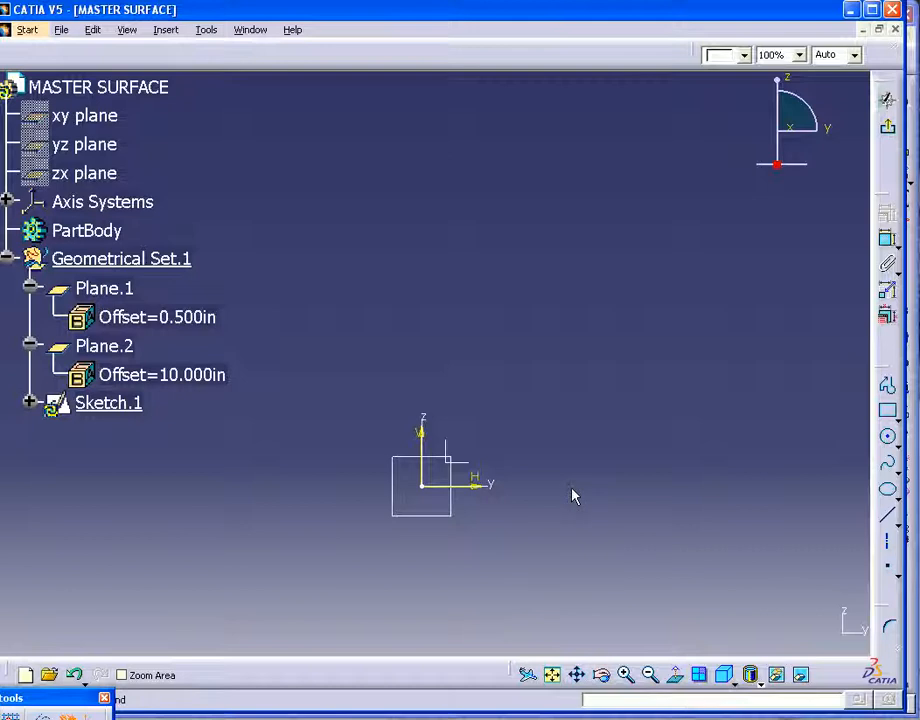
- Sketch an open nine-point spline arching over the origin, starting and ending below the horizontal axis, and exit the sketch
{"action": "left_click", "coordinate": [887, 462]}
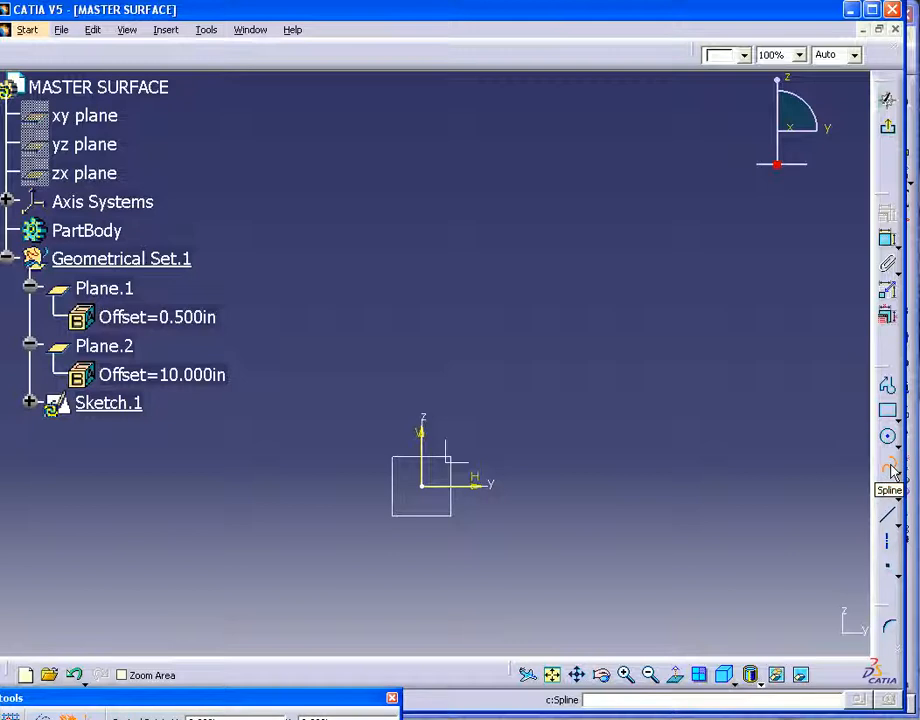
{"action": "left_click", "coordinate": [52, 544]}
{"action": "left_click", "coordinate": [118, 461]}
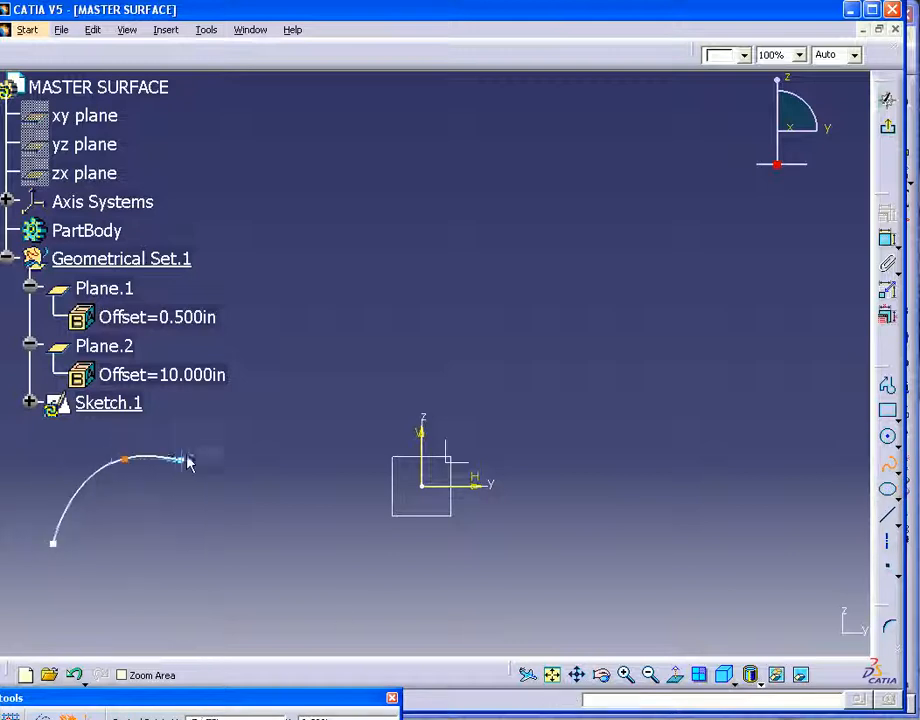
{"action": "left_click", "coordinate": [218, 443]}
{"action": "left_click", "coordinate": [285, 379]}
{"action": "left_click", "coordinate": [379, 370]}
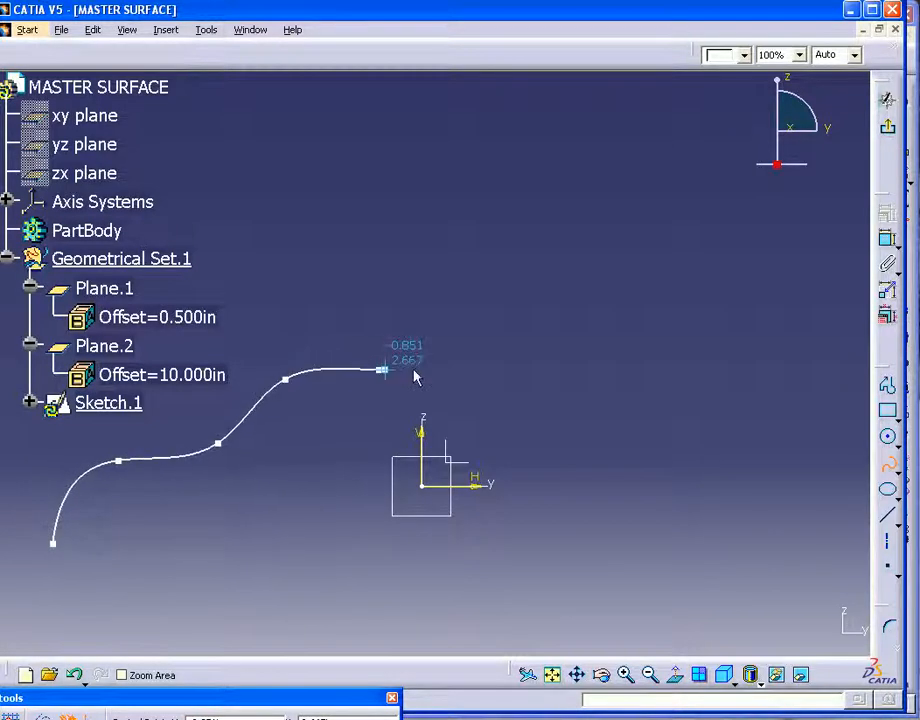
{"action": "left_click", "coordinate": [505, 364]}
{"action": "left_click", "coordinate": [637, 396]}
{"action": "left_click", "coordinate": [705, 430]}
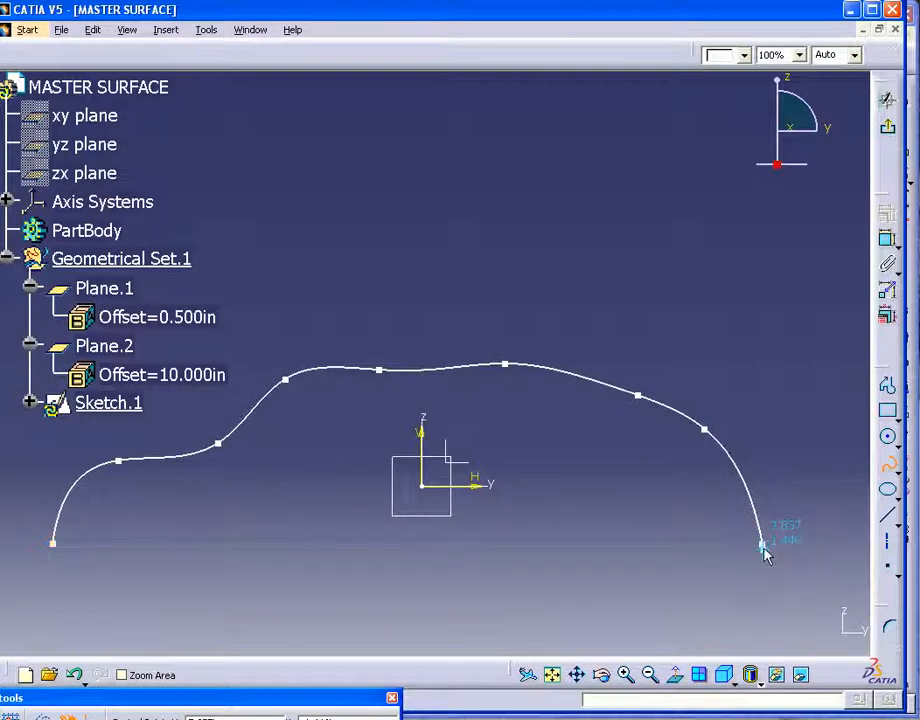
{"action": "double_click", "coordinate": [762, 545]}
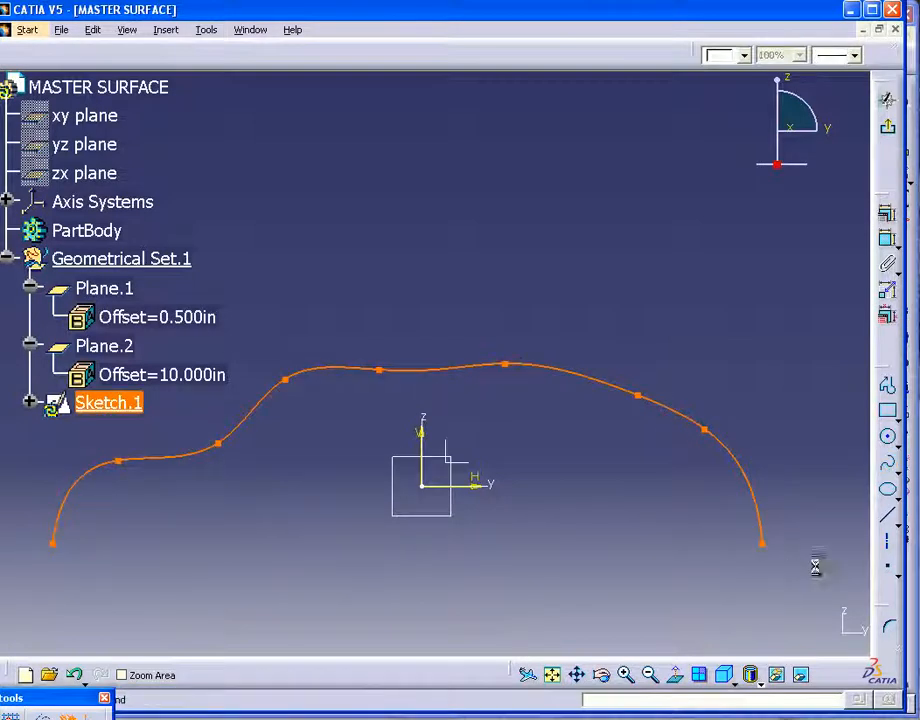
{"action": "left_click", "coordinate": [820, 600]}
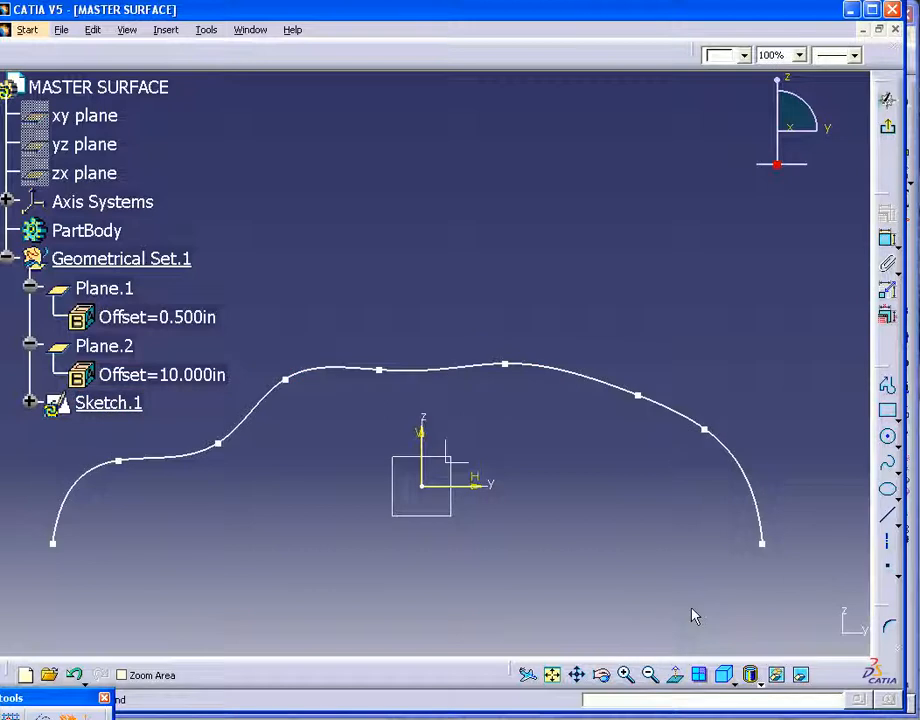
{"action": "left_click", "coordinate": [887, 126]}
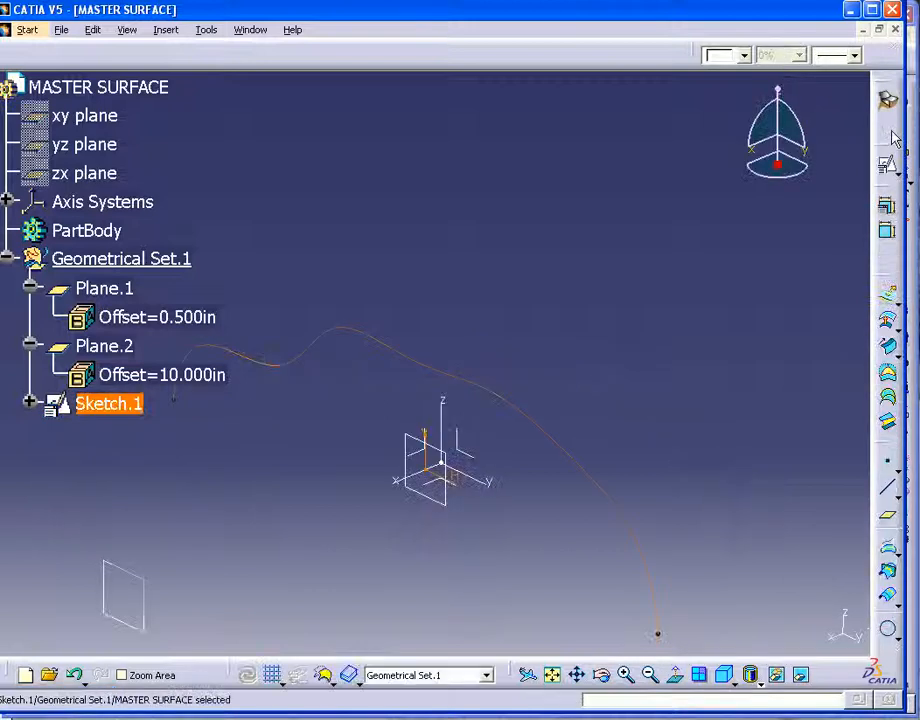
{"action": "left_click", "coordinate": [382, 550]}
{"action": "mouse_move", "coordinate": [382, 550]}
{"action": "middle_mouse_down"}
{"action": "mouse_move", "coordinate": [421, 458]}
{"action": "mouse_move", "coordinate": [267, 497]}
{"action": "mouse_move", "coordinate": [390, 493]}
{"action": "mouse_move", "coordinate": [278, 507]}
{"action": "mouse_move", "coordinate": [376, 492]}
{"action": "middle_mouse_up"}
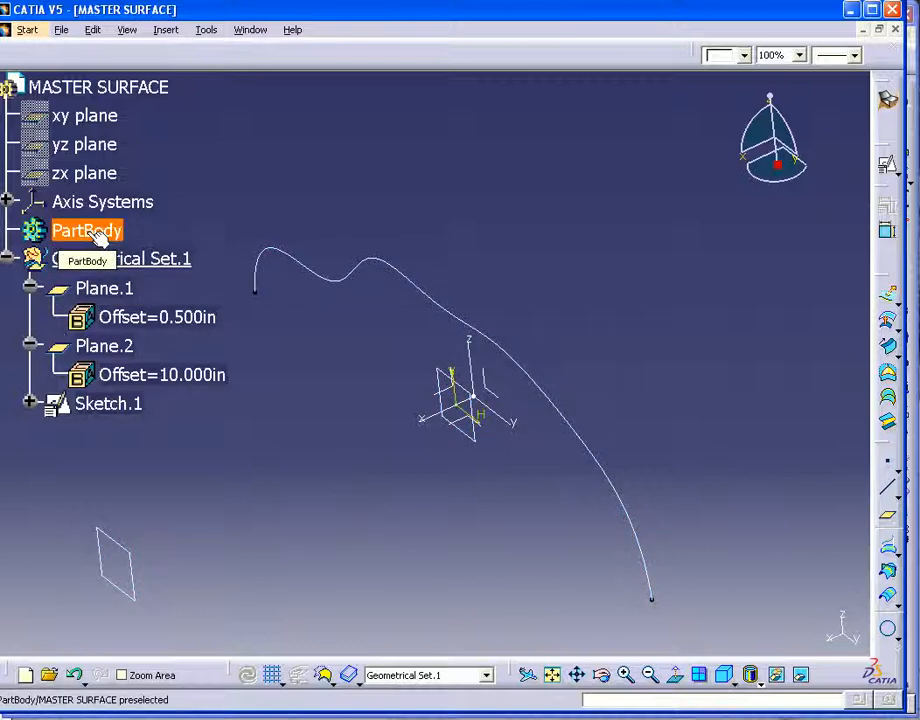
- Copy Sketch.1 from Geometrical Set.1 into PartBody and delete the original sketch from the geometrical set
{"action": "right_click", "coordinate": [107, 405]}
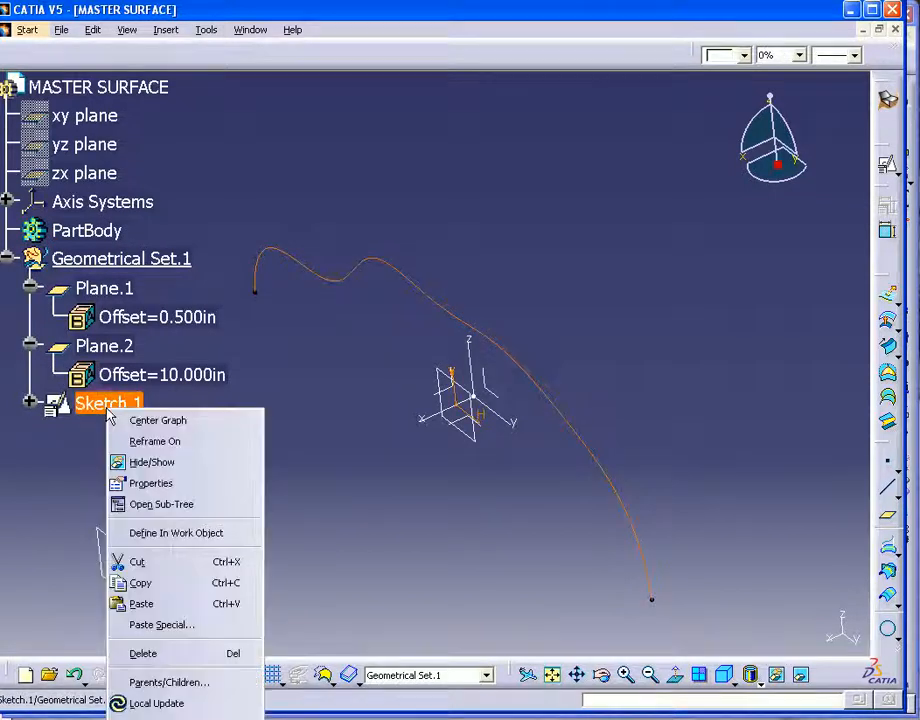
{"action": "left_click", "coordinate": [145, 584]}
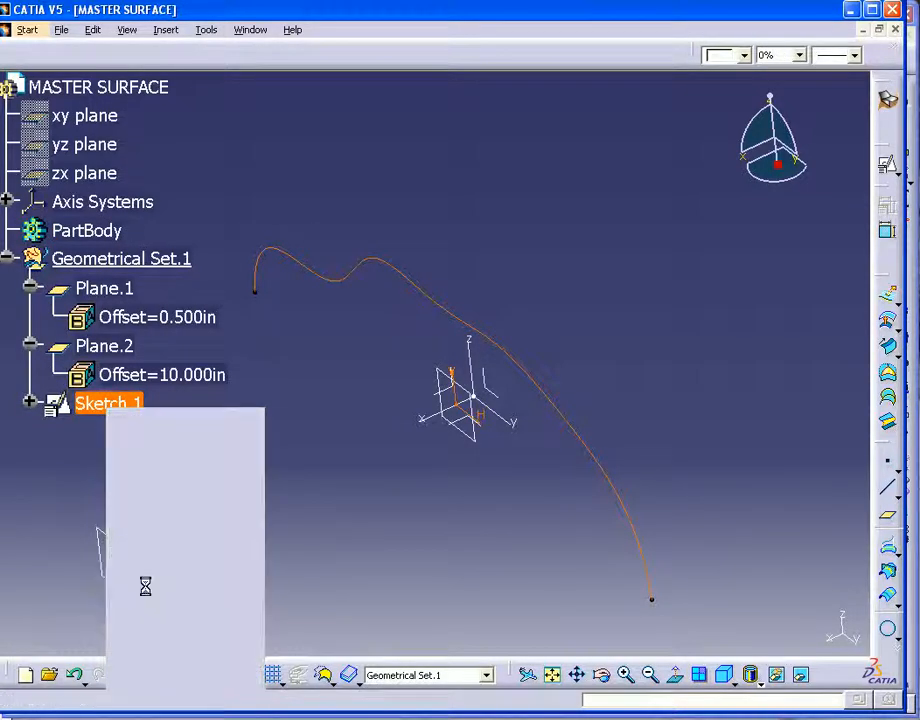
{"action": "left_click", "coordinate": [112, 232]}
{"action": "right_click", "coordinate": [112, 232]}
{"action": "left_click", "coordinate": [156, 440]}
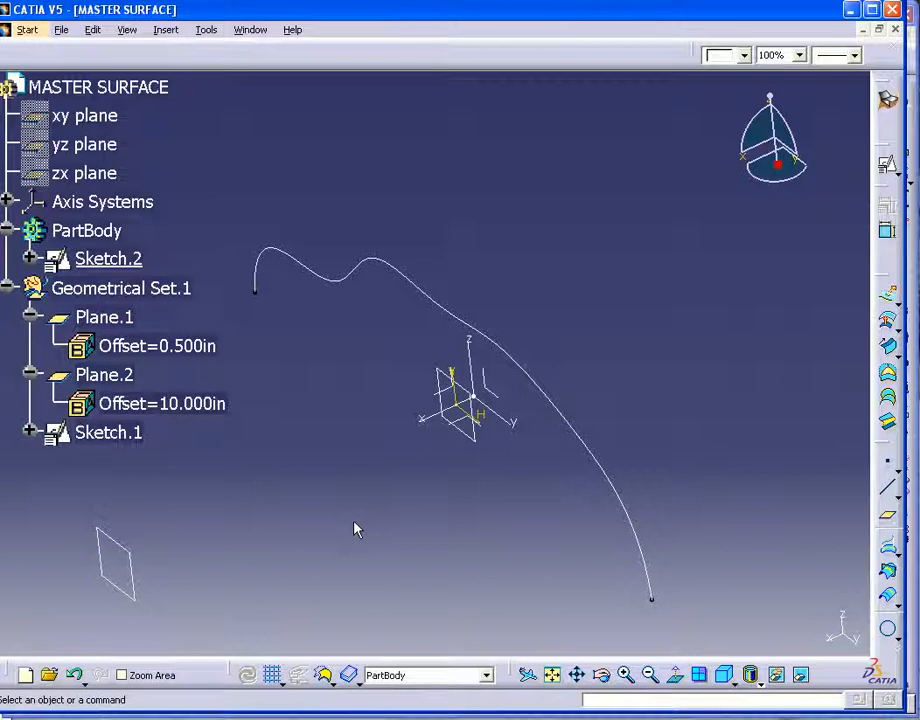
{"action": "right_click", "coordinate": [100, 432]}
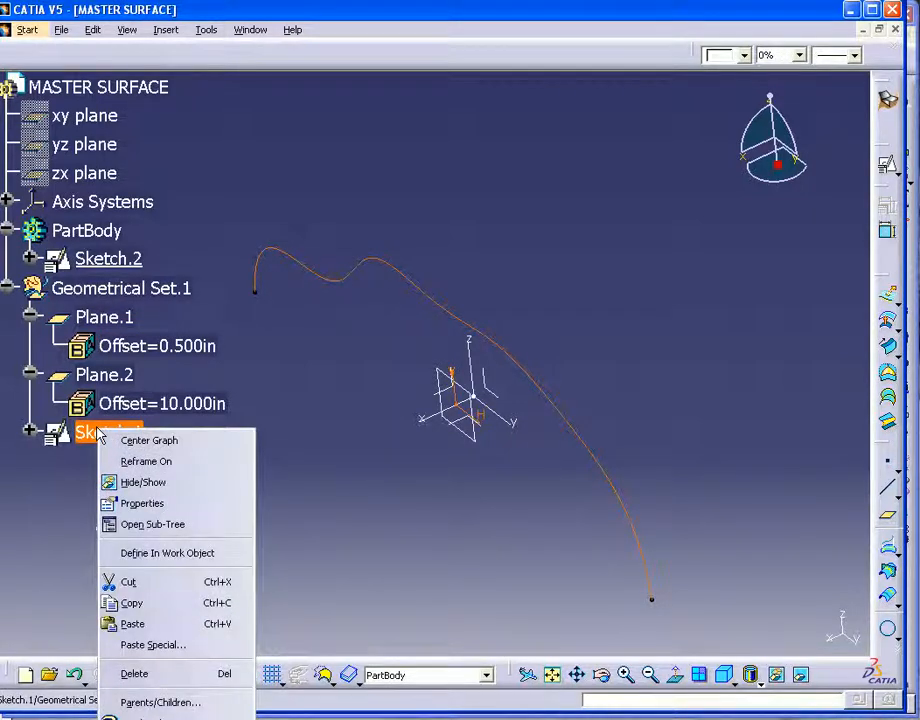
{"action": "left_click", "coordinate": [133, 676]}
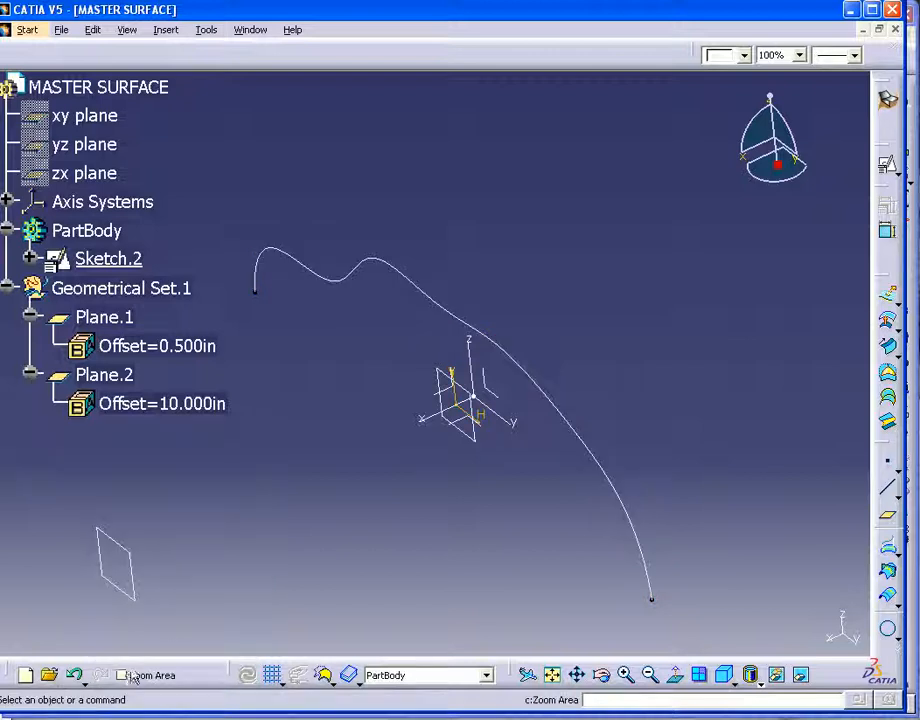
- Start a positioned sketch on Plane.2, keeping the implicit origin and orientation, and fit the existing profile in view
{"action": "middle_click_drag", "start_coordinate": [263, 579], "coordinate": [341, 530]}
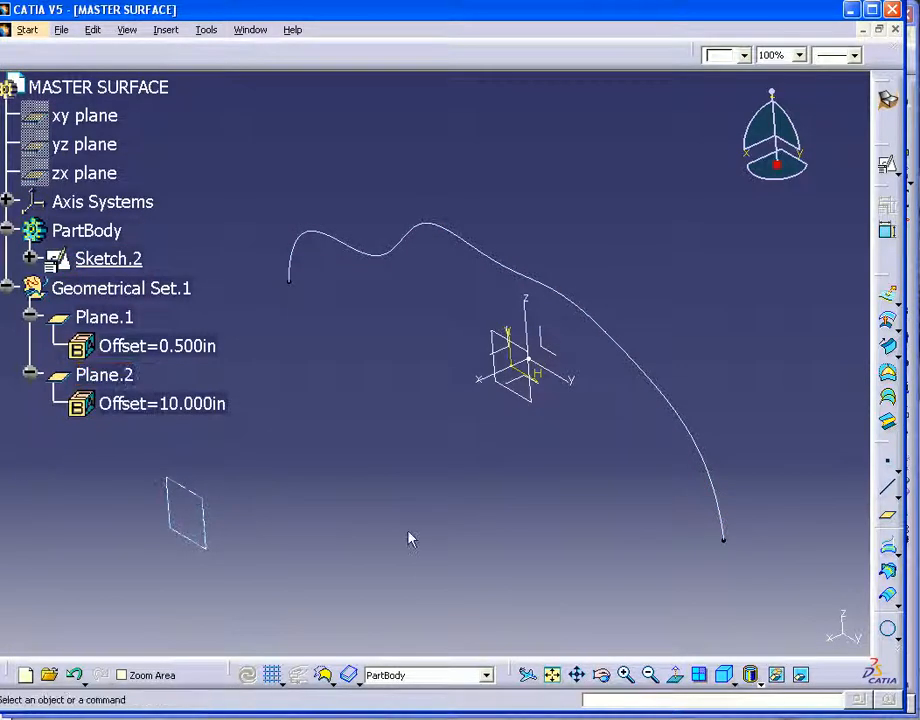
{"action": "left_click", "coordinate": [201, 509]}
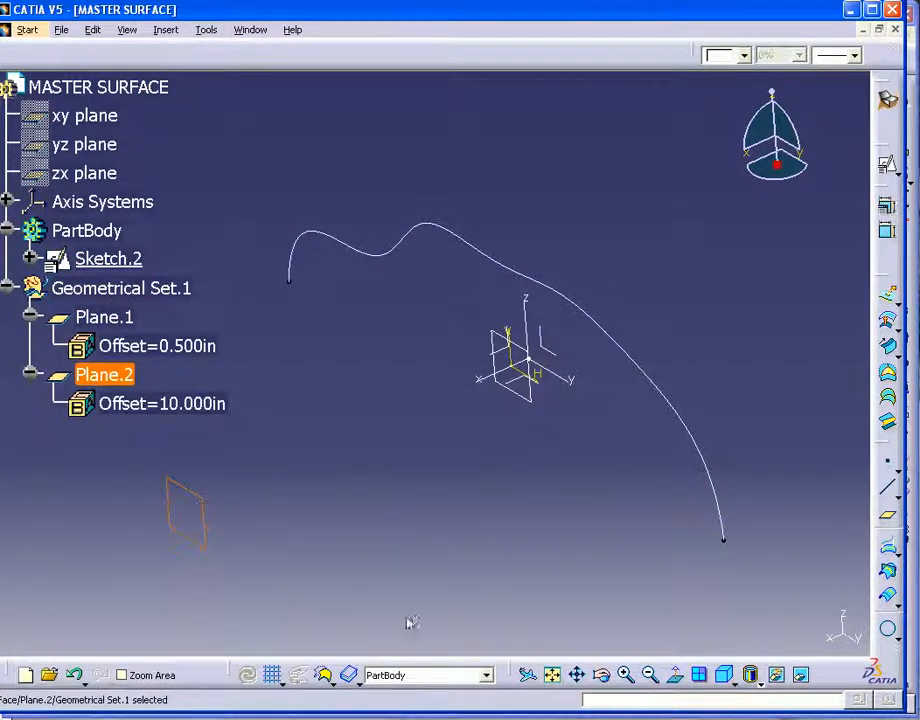
{"action": "left_click", "coordinate": [889, 168]}
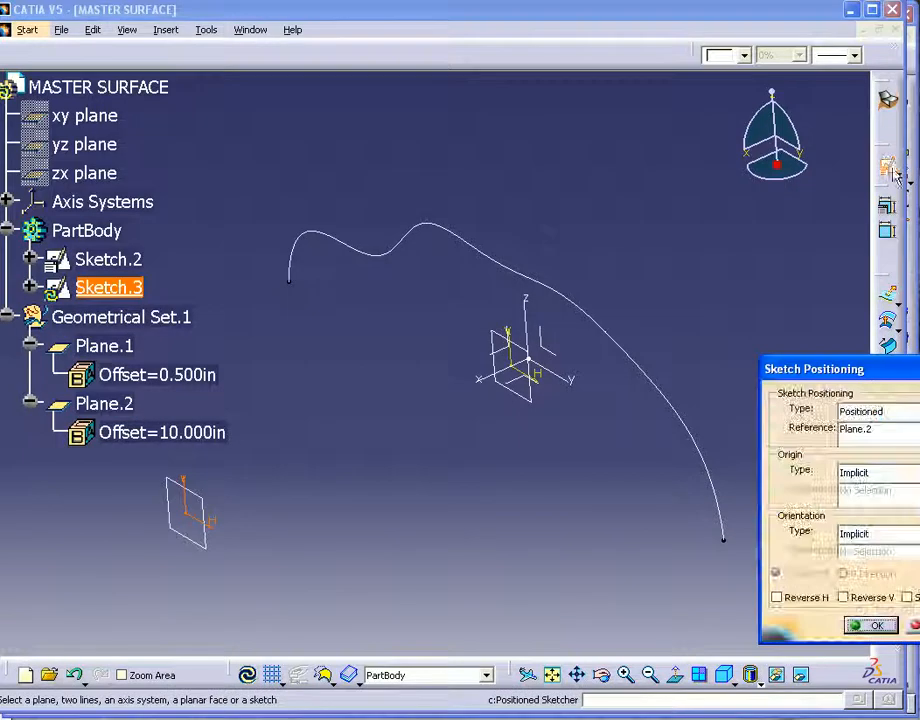
{"action": "left_click", "coordinate": [870, 625]}
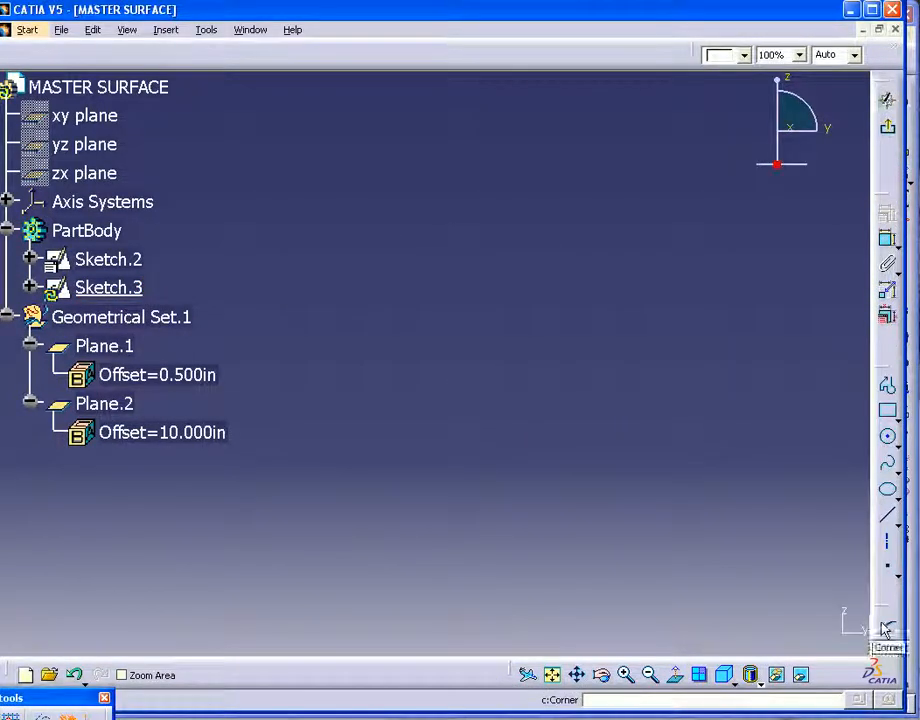
{"action": "left_click", "coordinate": [552, 675]}
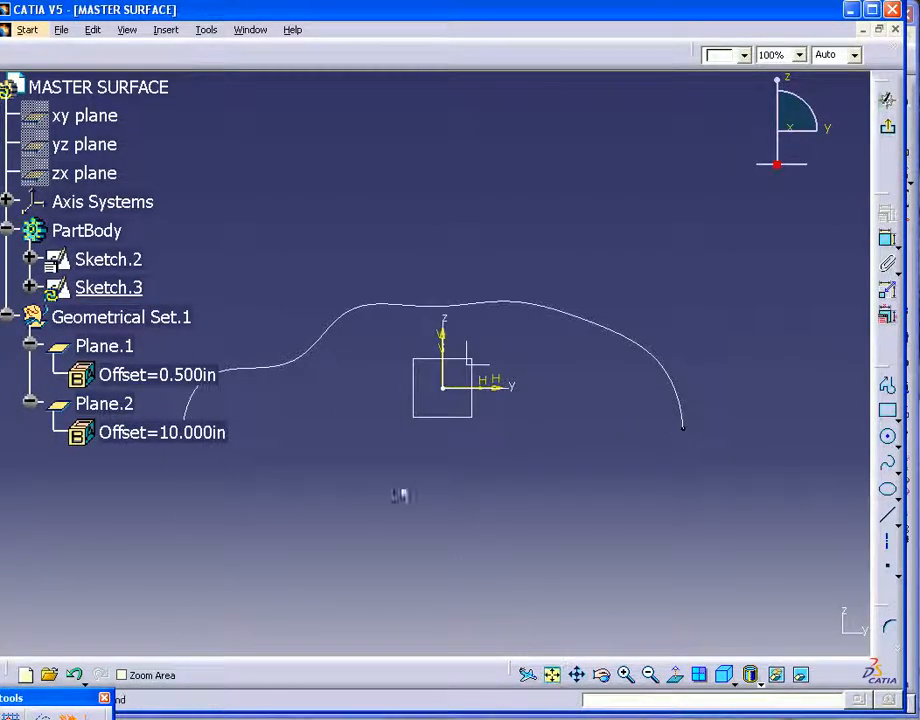
- Sketch an open eight-point spline just inside the first profile, roughly following its shape, and exit the sketch
{"action": "left_click", "coordinate": [887, 462]}
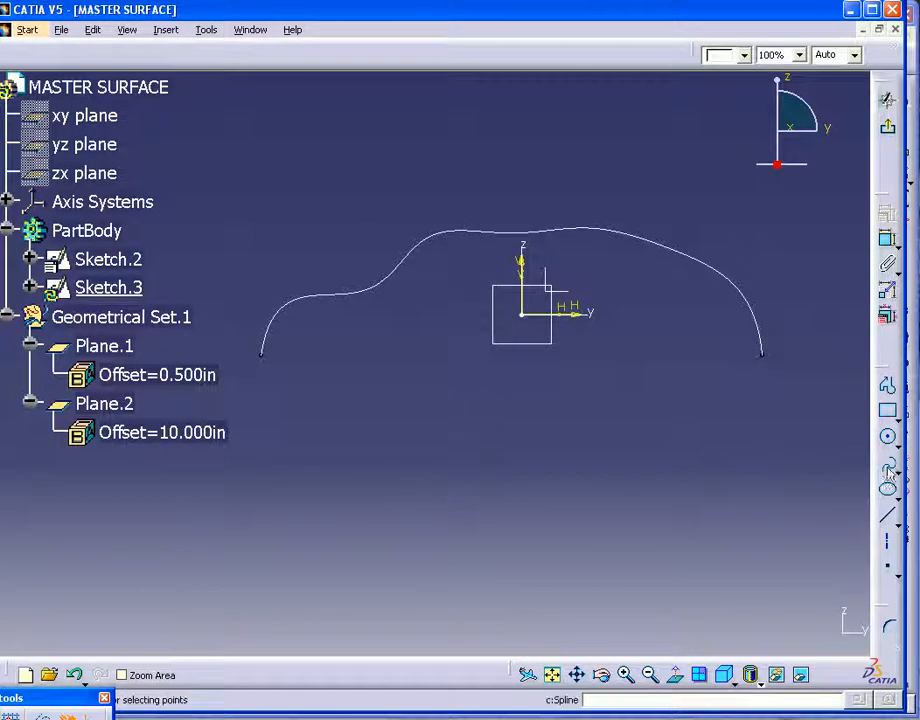
{"action": "left_click", "coordinate": [270, 377]}
{"action": "left_click", "coordinate": [300, 326]}
{"action": "left_click", "coordinate": [388, 306]}
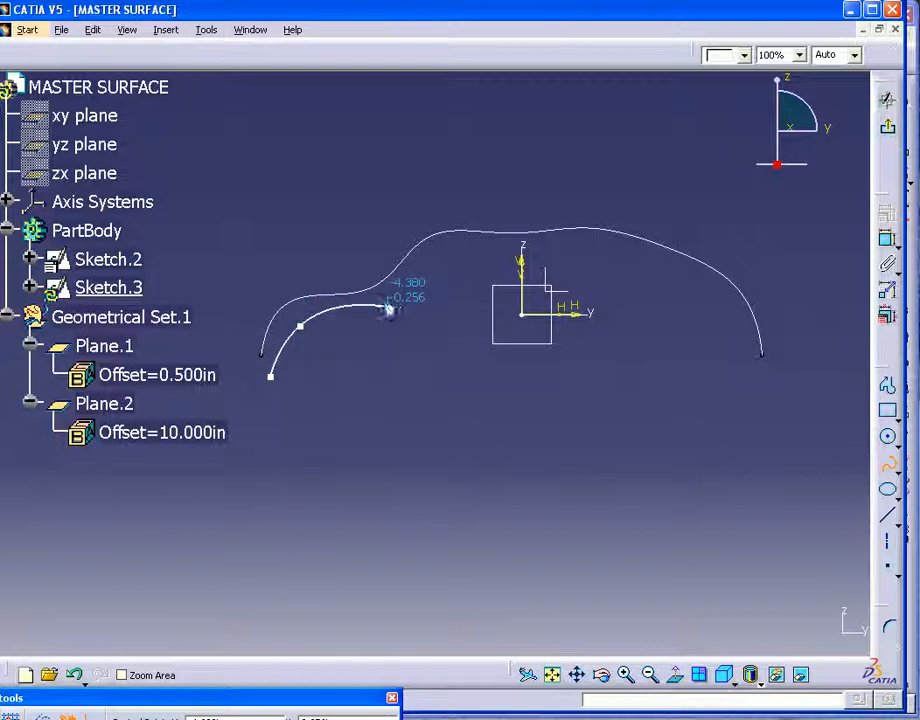
{"action": "left_click", "coordinate": [440, 261]}
{"action": "left_click", "coordinate": [489, 249]}
{"action": "left_click", "coordinate": [584, 249]}
{"action": "left_click", "coordinate": [681, 279]}
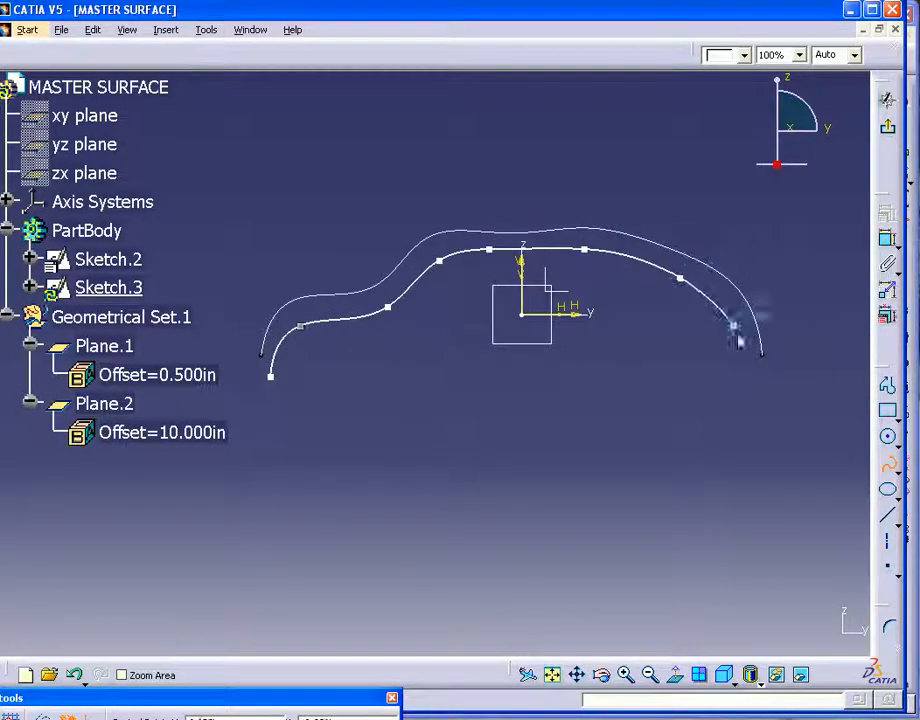
{"action": "left_click", "coordinate": [742, 377]}
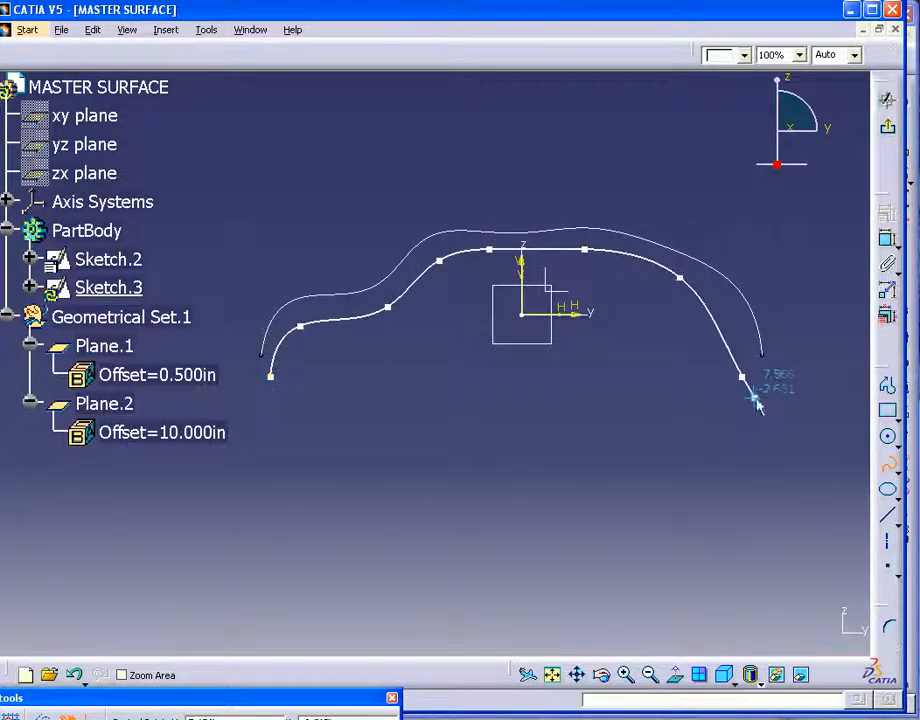
{"action": "key", "text": "Escape"}
{"action": "left_click", "coordinate": [768, 438]}
{"action": "left_click", "coordinate": [890, 129]}
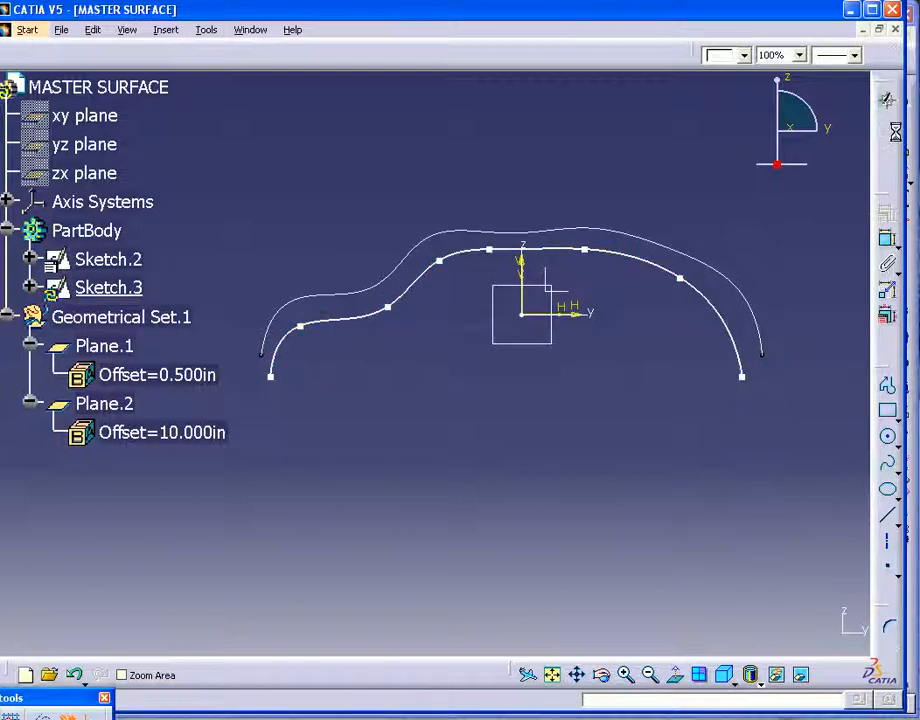
- Create a multi-sections surface using Sketch.2 and Sketch.3 as its sections, without guides, and end the repeated command
{"action": "mouse_move", "coordinate": [459, 466]}
{"action": "middle_mouse_down"}
{"action": "mouse_move", "coordinate": [378, 458]}
{"action": "mouse_move", "coordinate": [258, 490]}
{"action": "mouse_move", "coordinate": [364, 488]}
{"action": "mouse_move", "coordinate": [242, 492]}
{"action": "mouse_move", "coordinate": [325, 493]}
{"action": "mouse_move", "coordinate": [327, 468]}
{"action": "mouse_move", "coordinate": [300, 462]}
{"action": "mouse_move", "coordinate": [361, 462]}
{"action": "mouse_move", "coordinate": [298, 476]}
{"action": "mouse_move", "coordinate": [312, 452]}
{"action": "mouse_move", "coordinate": [352, 462]}
{"action": "mouse_move", "coordinate": [269, 440]}
{"action": "mouse_move", "coordinate": [271, 455]}
{"action": "middle_mouse_up"}
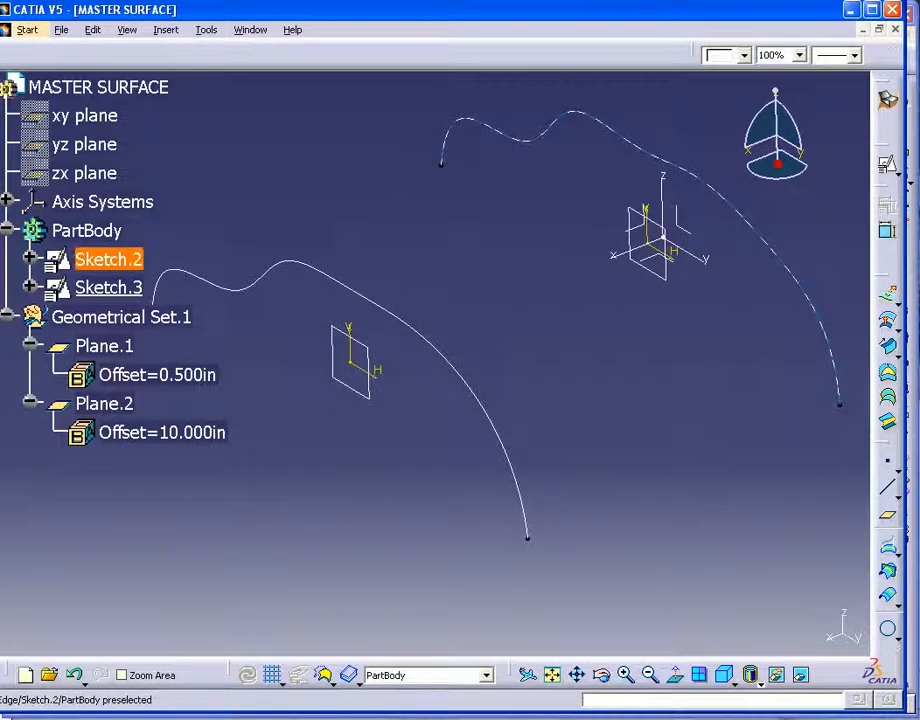
{"action": "left_click", "coordinate": [891, 104]}
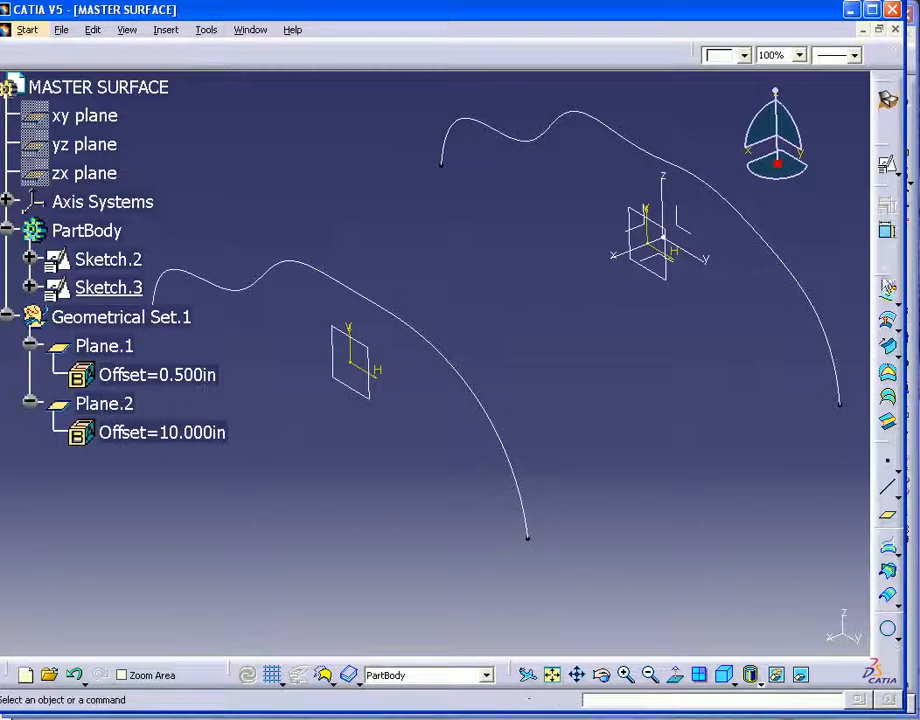
{"action": "left_click_drag", "start_coordinate": [886, 280], "coordinate": [668, 312]}
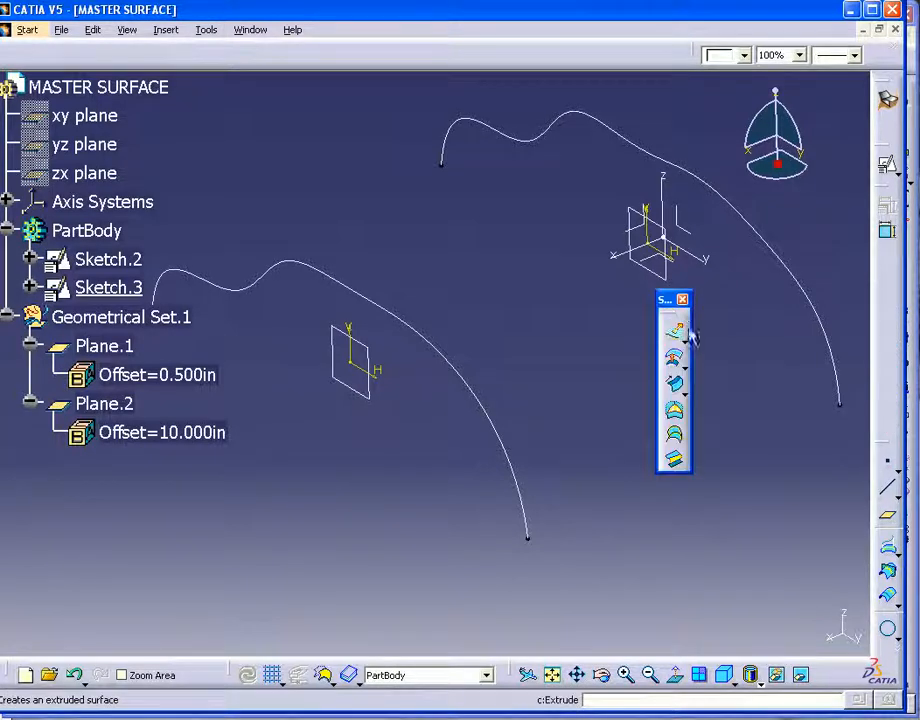
{"action": "left_click_drag", "start_coordinate": [665, 300], "coordinate": [595, 318]}
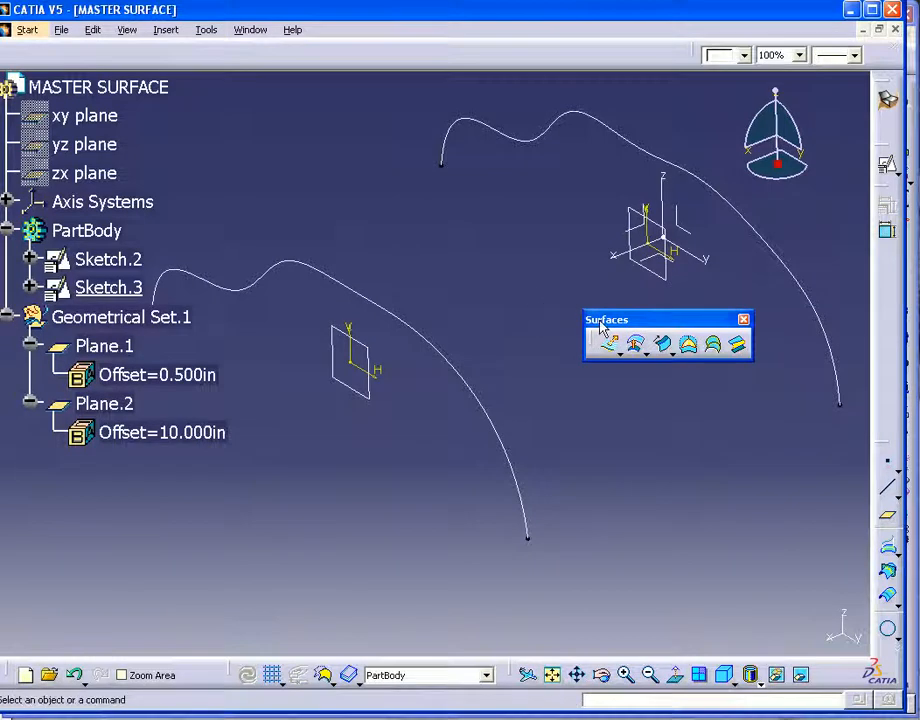
{"action": "left_click", "coordinate": [716, 348]}
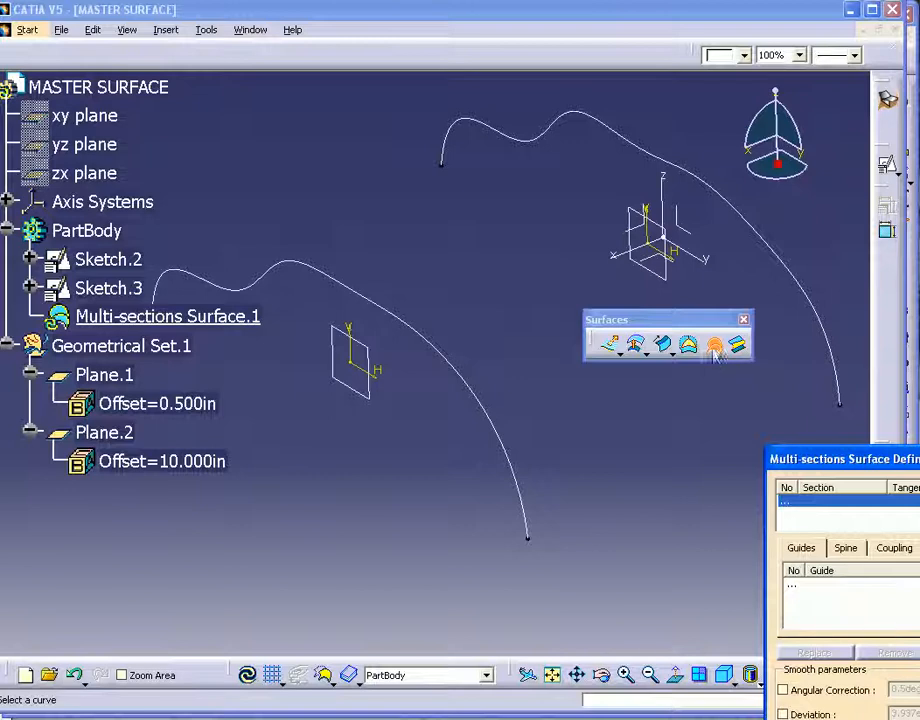
{"action": "left_click", "coordinate": [780, 260]}
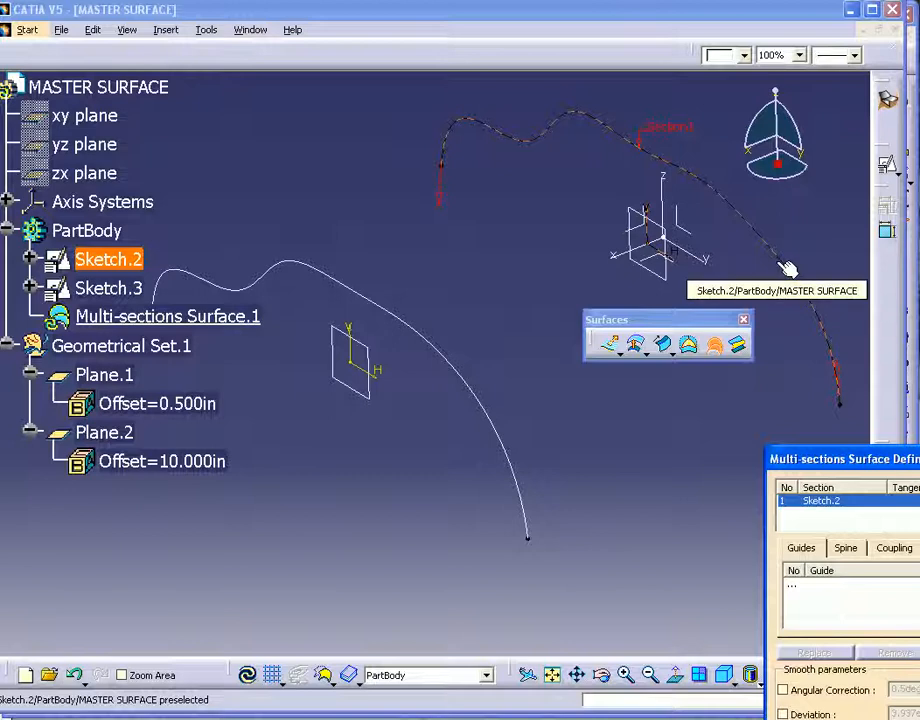
{"action": "left_click", "coordinate": [501, 436]}
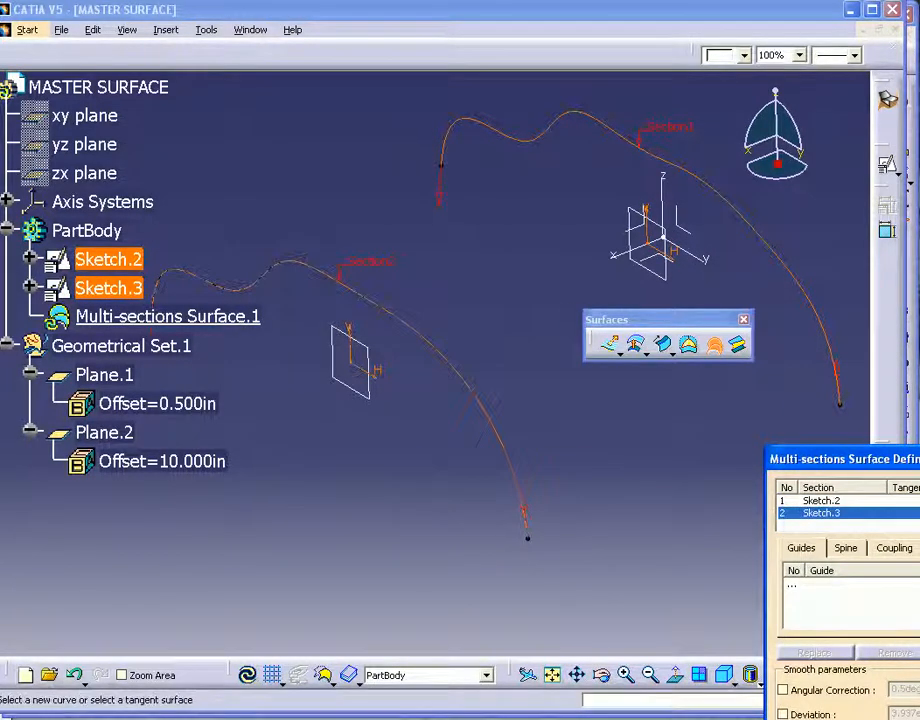
{"action": "key", "text": "Return"}
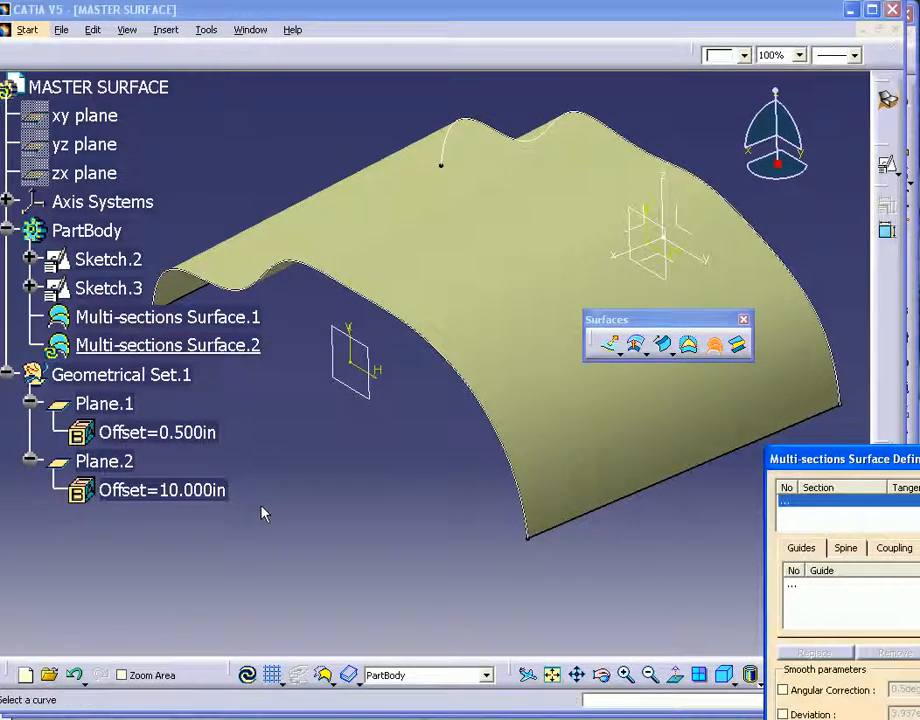
{"action": "key", "text": "Escape"}
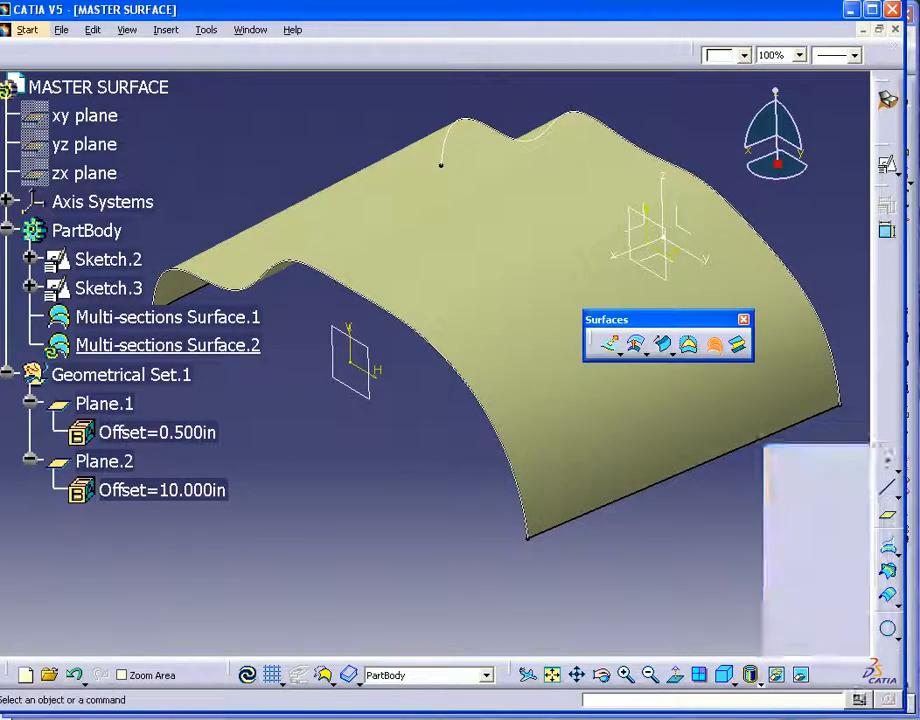
{"action": "left_click", "coordinate": [745, 321]}
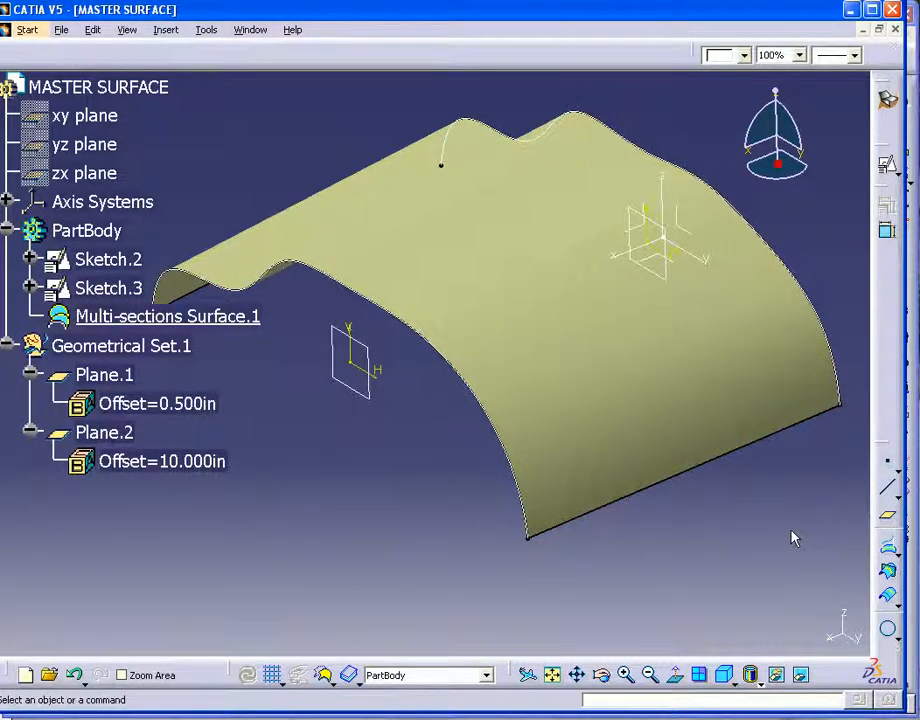
- Hide Geometrical Set.1 with its planes and both profile sketches, leaving only the surface and axis system shown
{"action": "middle_click_drag", "start_coordinate": [431, 462], "coordinate": [465, 468]}
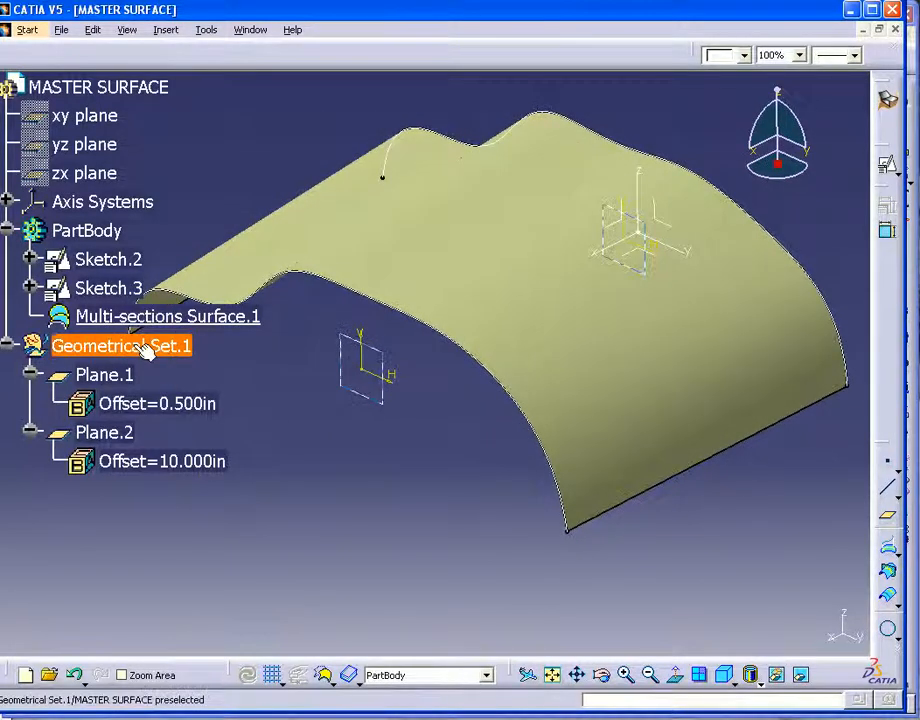
{"action": "right_click", "coordinate": [138, 352]}
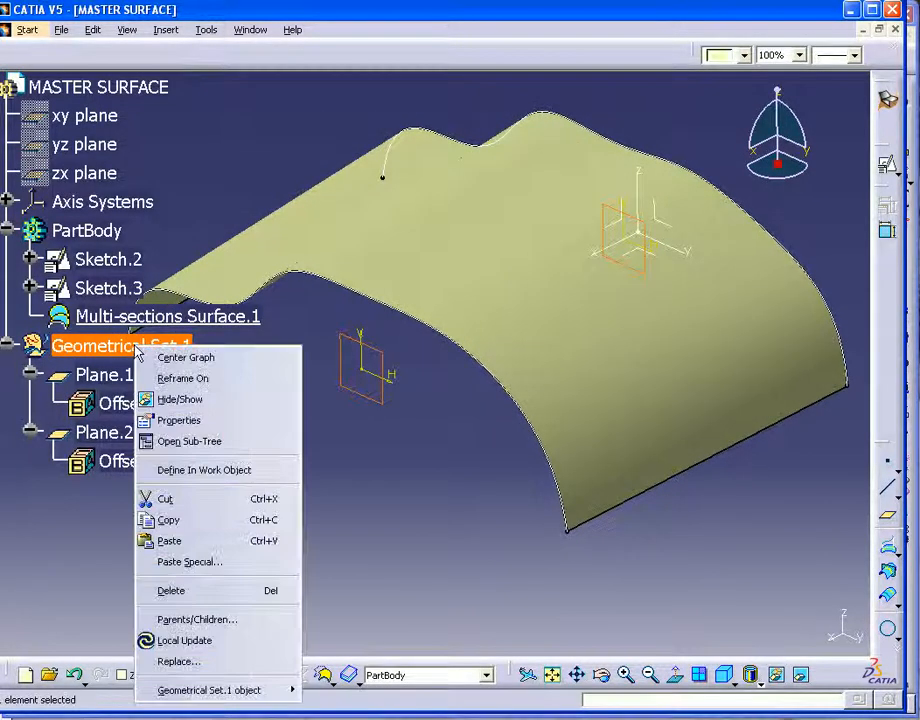
{"action": "left_click", "coordinate": [180, 399]}
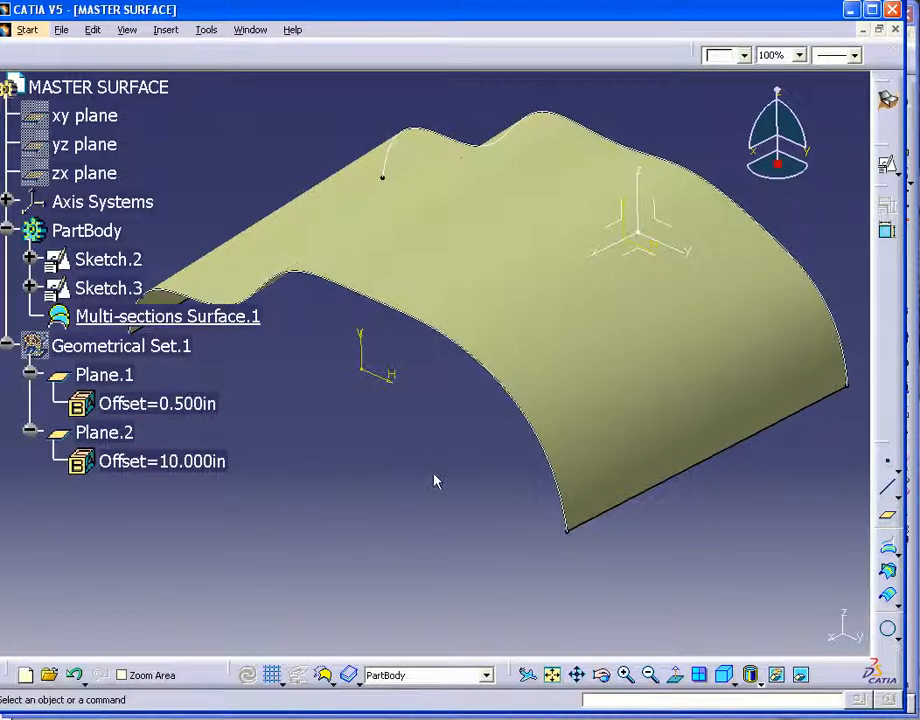
{"action": "left_click", "coordinate": [108, 259]}
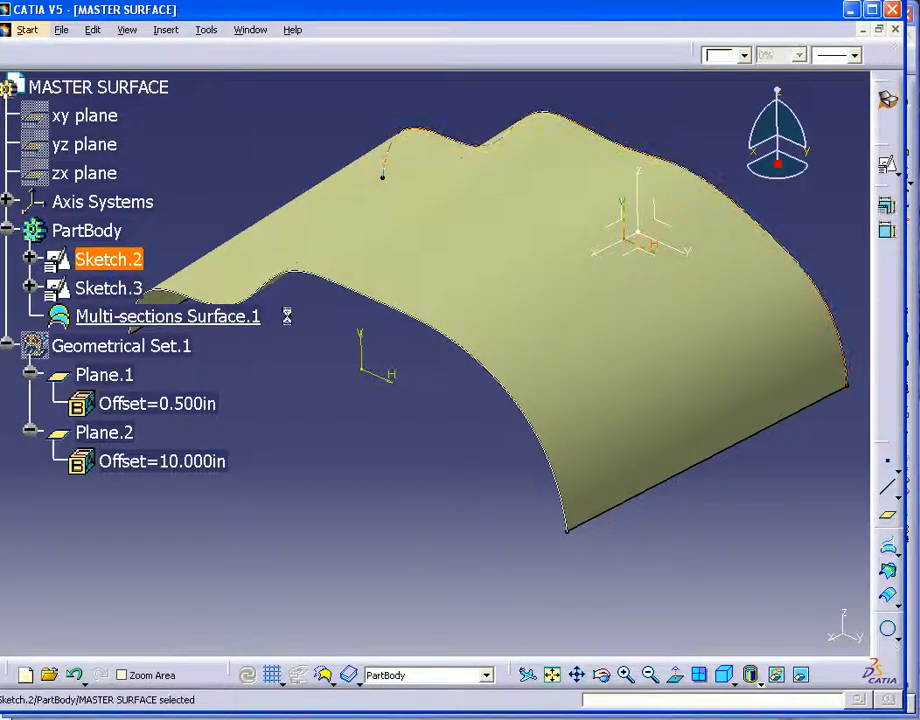
{"action": "left_click", "coordinate": [100, 290], "text": "ctrl"}
{"action": "right_click", "coordinate": [97, 292]}
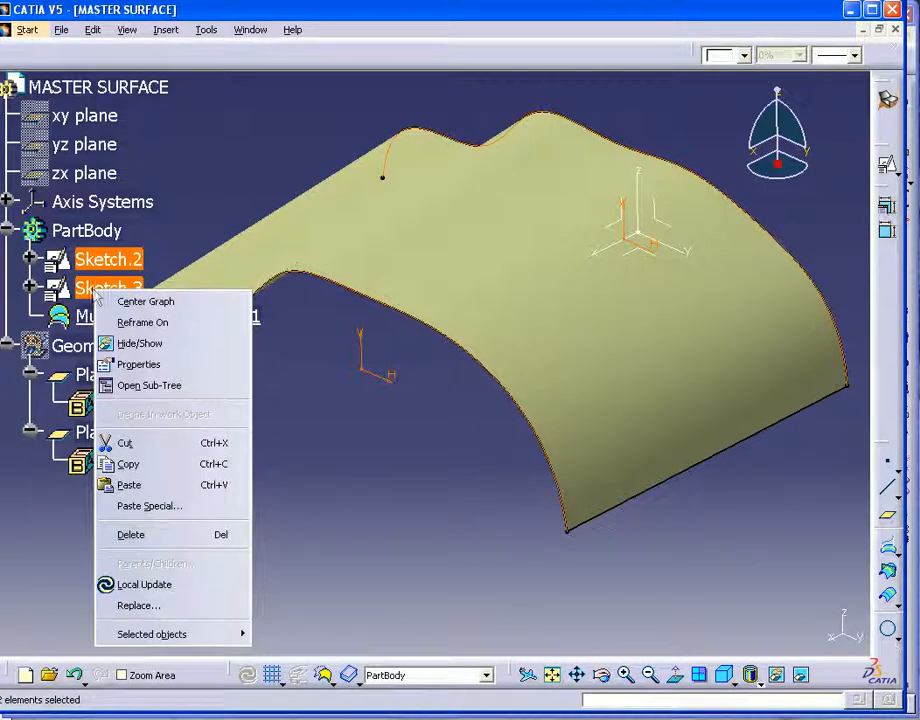
{"action": "left_click", "coordinate": [132, 343]}
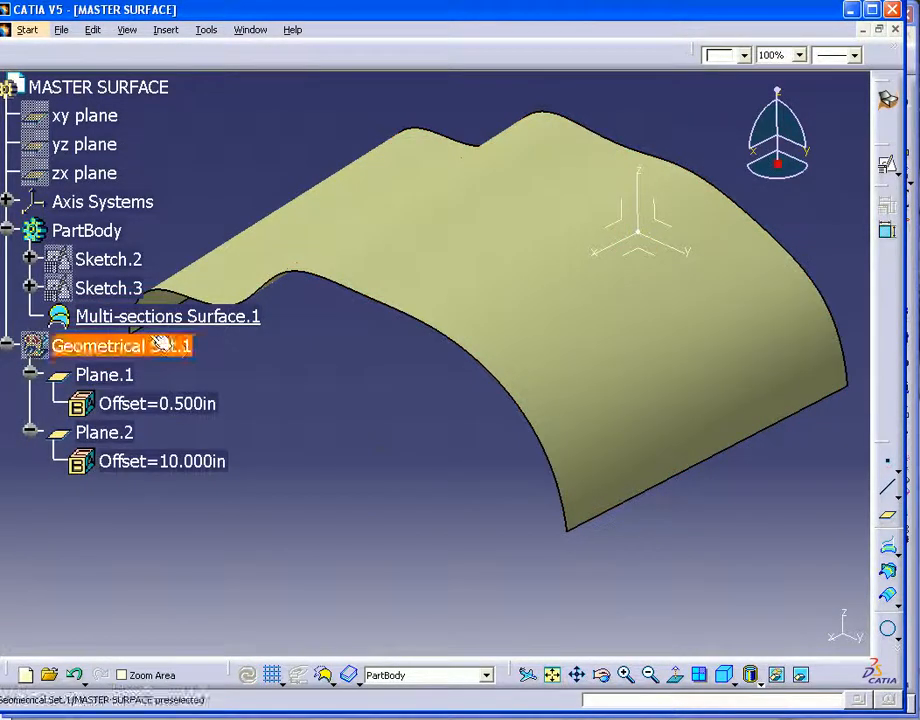
- Rename the multi-sections surface as MASTER SURFACE # 1 and clear the selection
{"action": "right_click", "coordinate": [141, 316]}
{"action": "left_click", "coordinate": [192, 392]}
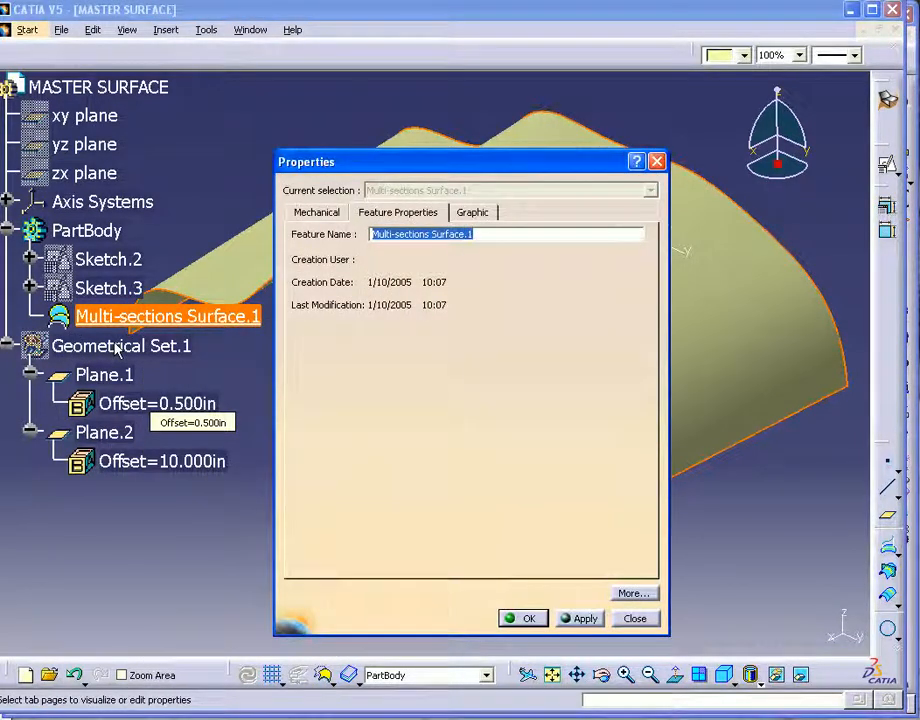
{"action": "type", "text": "MASTER"}
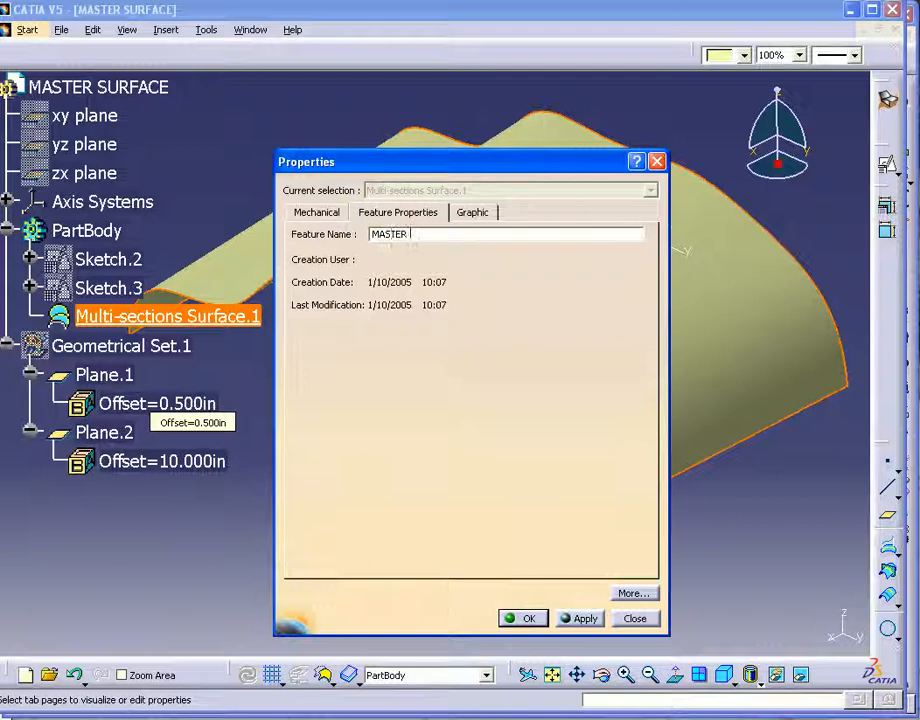
{"action": "type", "text": " SURFACE # 1"}
{"action": "left_click", "coordinate": [524, 617]}
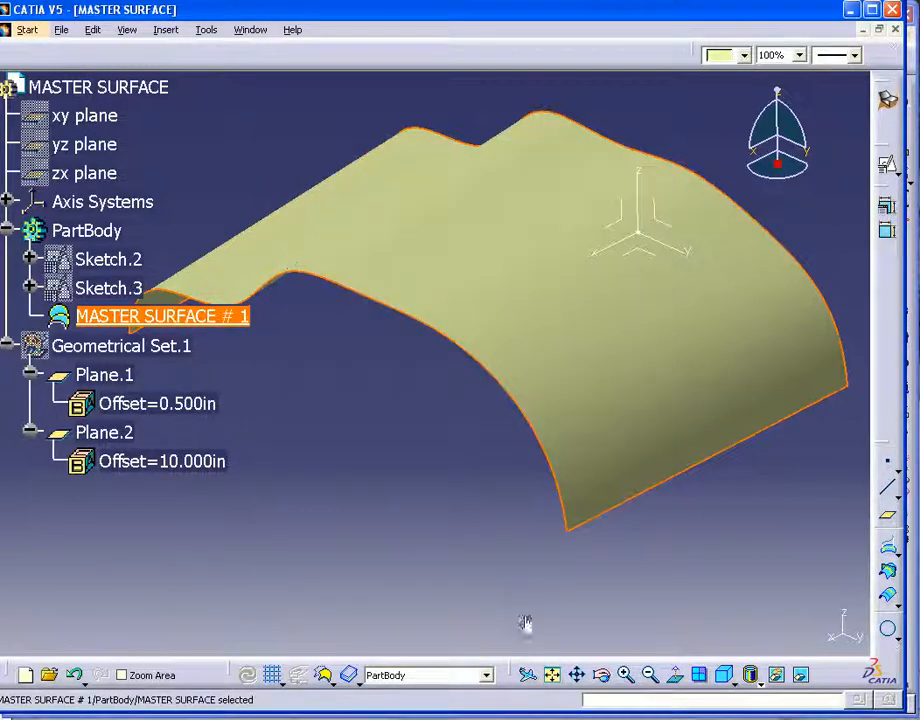
{"action": "left_click", "coordinate": [349, 460]}
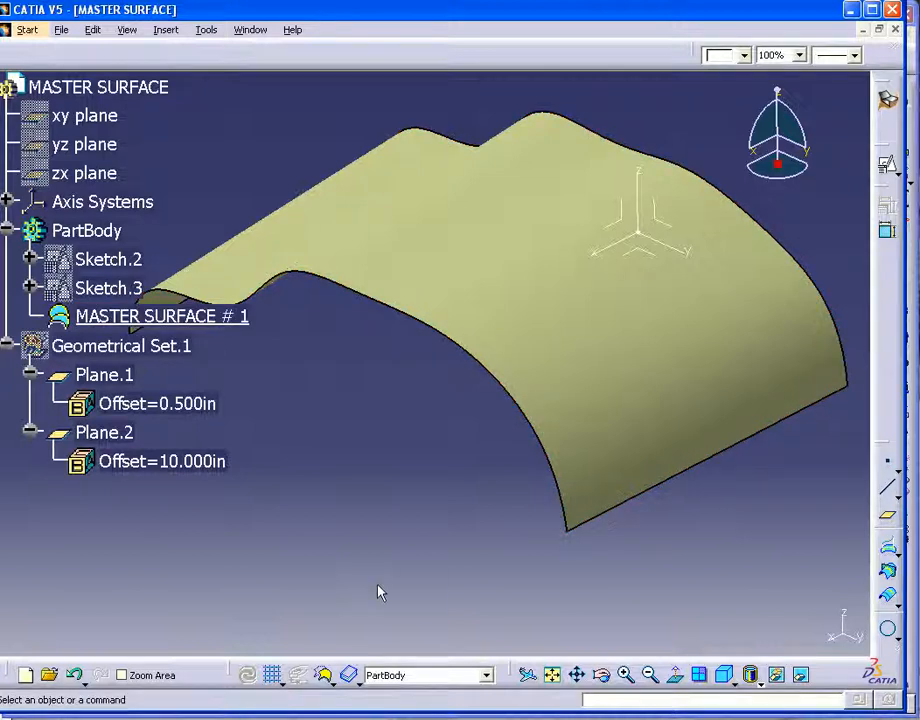
- Create a new Product document with the part number RIB ASSY
{"action": "middle_click_drag", "start_coordinate": [390, 543], "coordinate": [425, 544]}
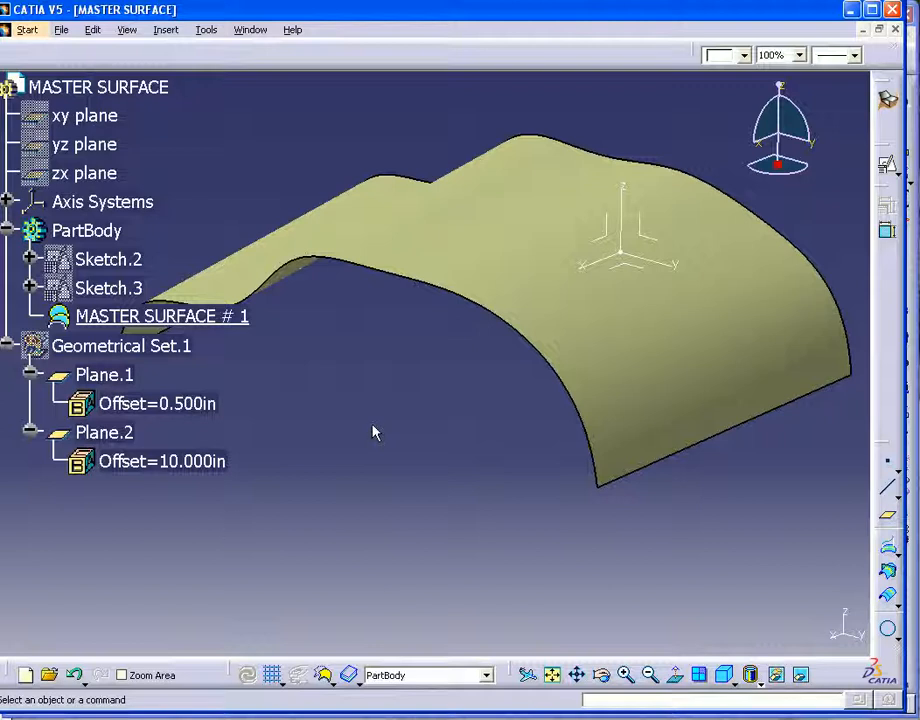
{"action": "left_click", "coordinate": [26, 675]}
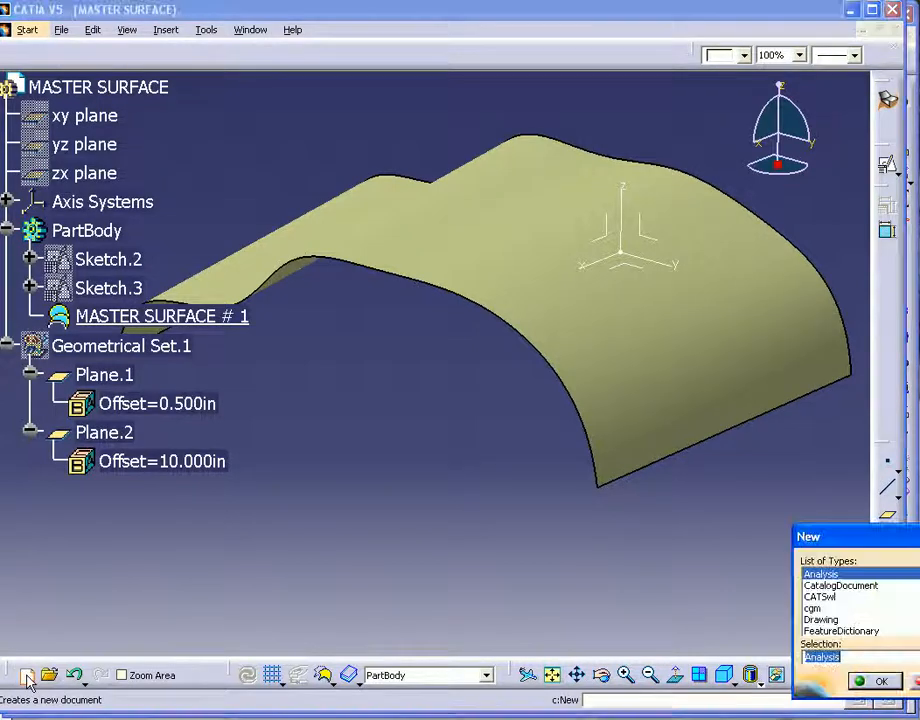
{"action": "type", "text": "Pa"}
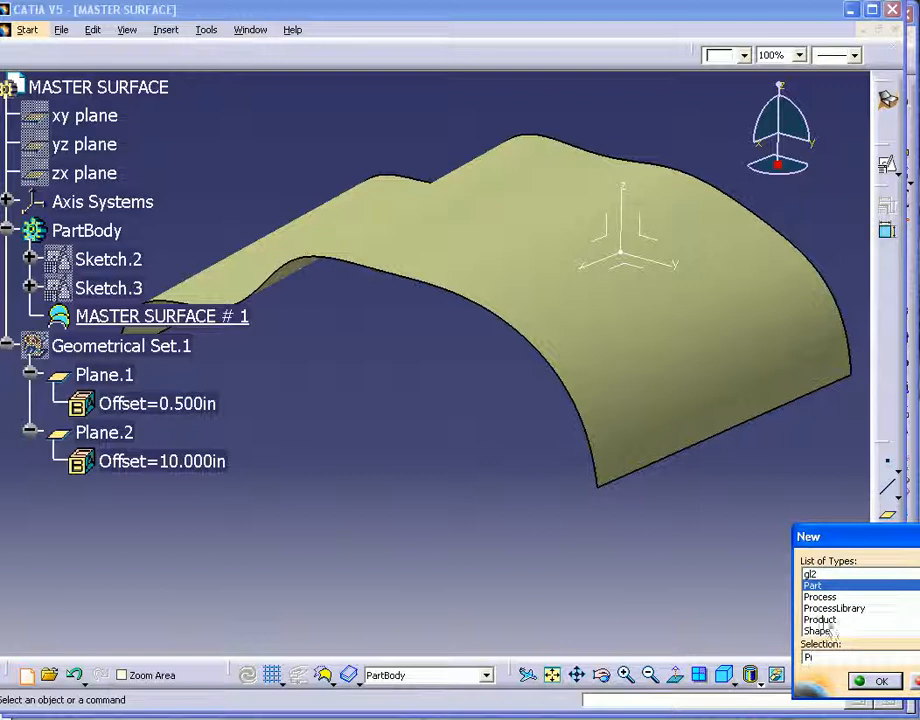
{"action": "left_click", "coordinate": [819, 620]}
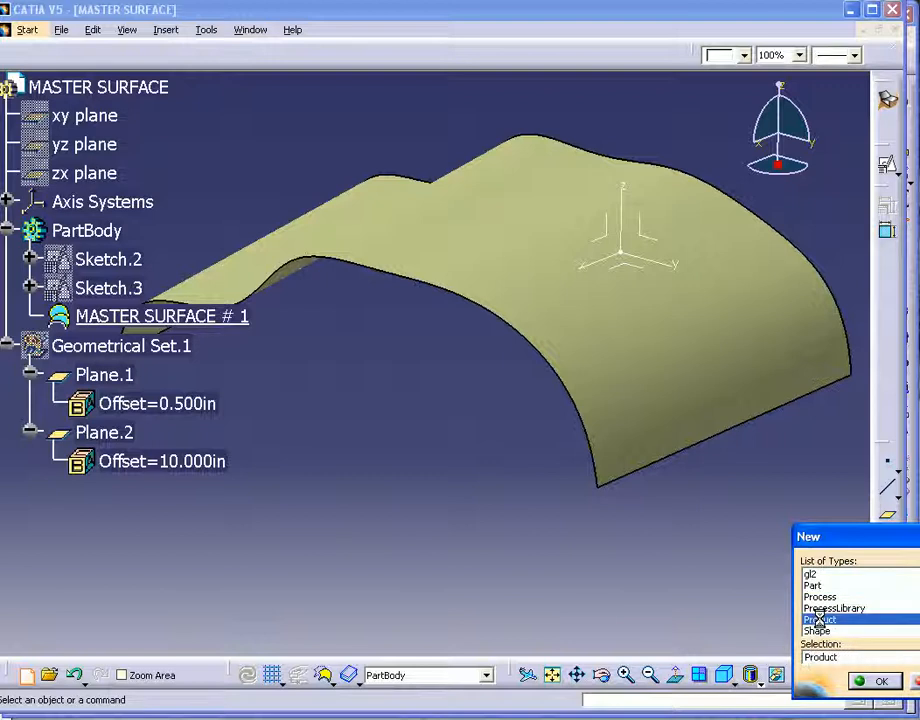
{"action": "left_click", "coordinate": [880, 682]}
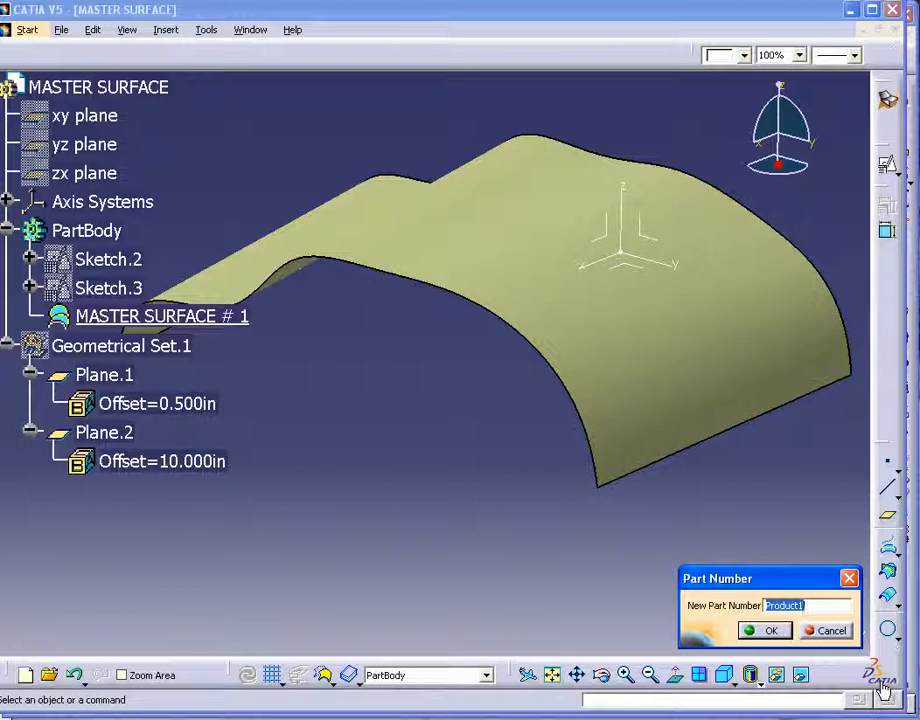
{"action": "type", "text": "RIB ASSY"}
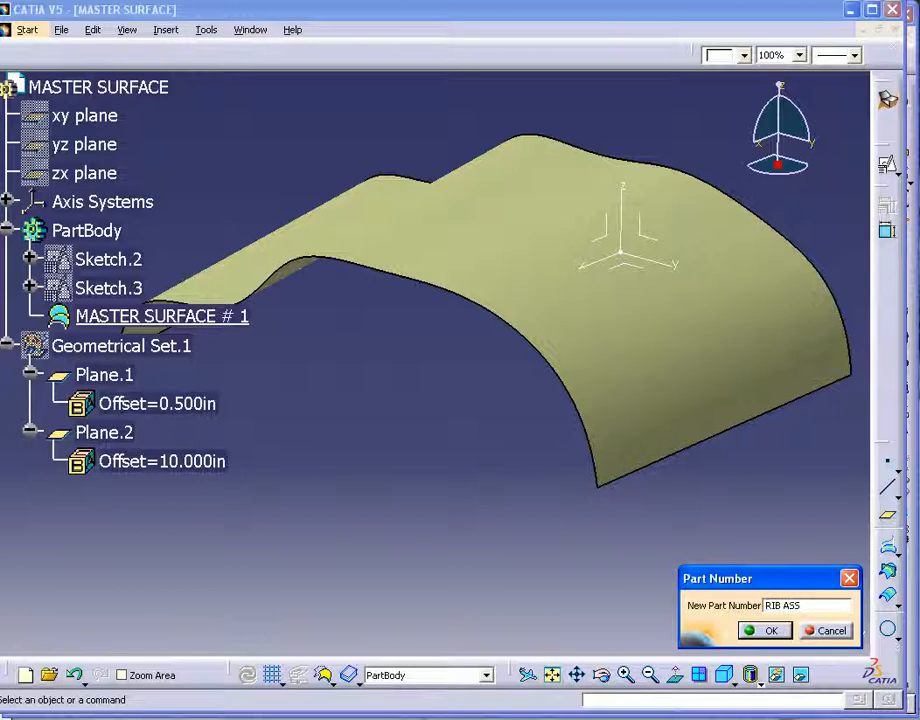
{"action": "left_click", "coordinate": [769, 630]}
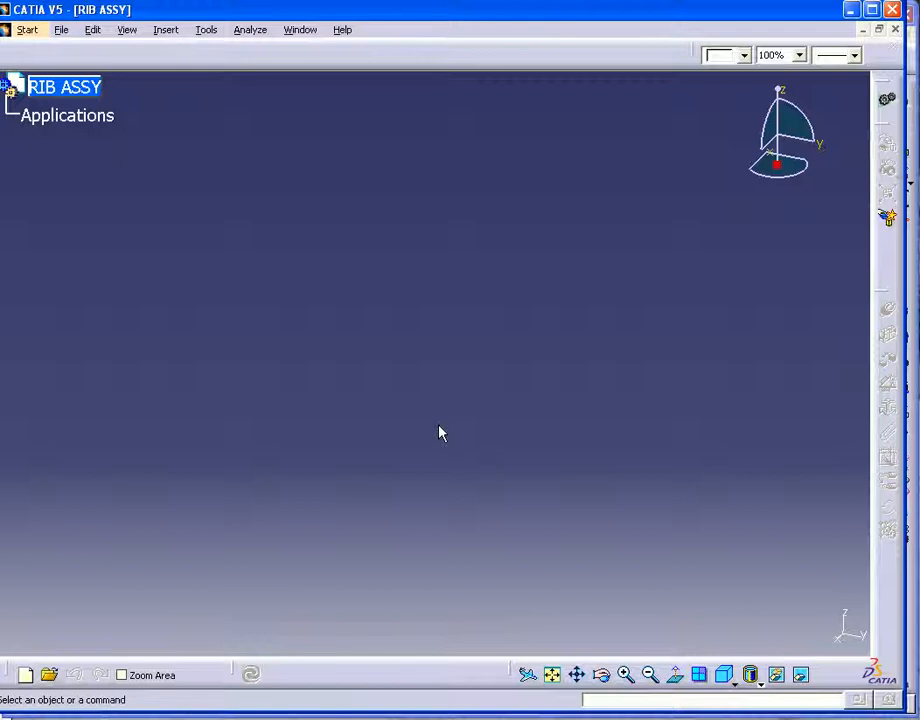
- Insert a new part into the RIB ASSY product with the part number RIB 1
{"action": "left_click", "coordinate": [97, 102]}
{"action": "left_click", "coordinate": [166, 30]}
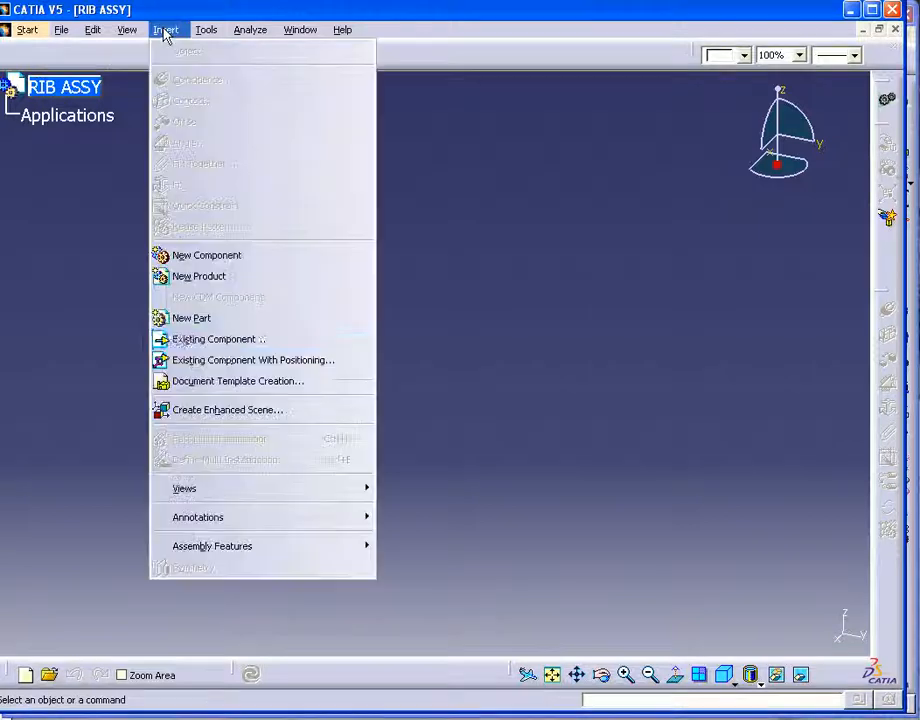
{"action": "left_click", "coordinate": [196, 318]}
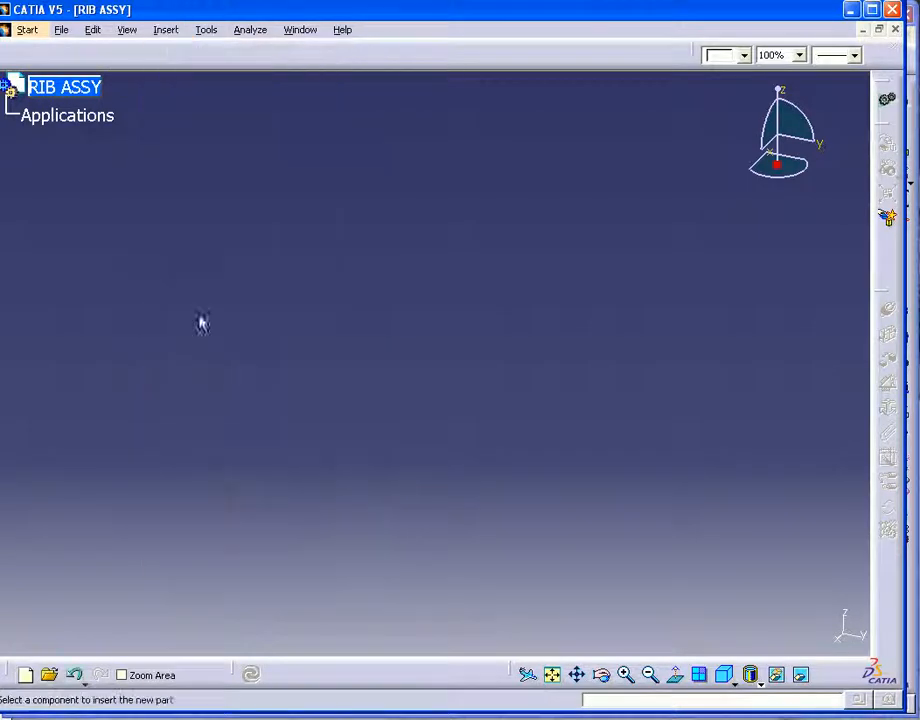
{"action": "left_click", "coordinate": [74, 92]}
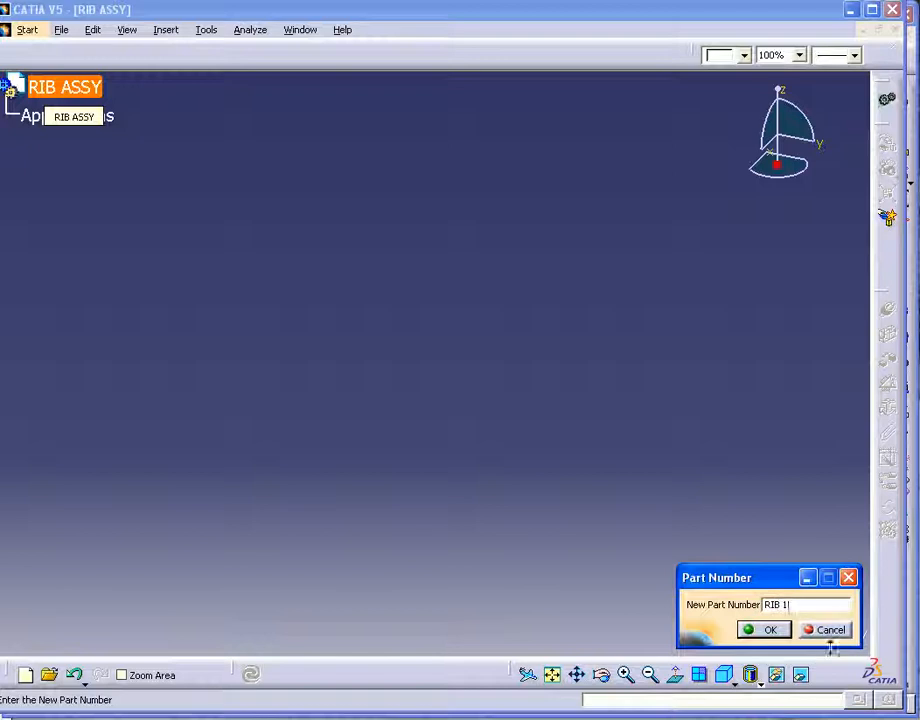
{"action": "left_click", "coordinate": [768, 630]}
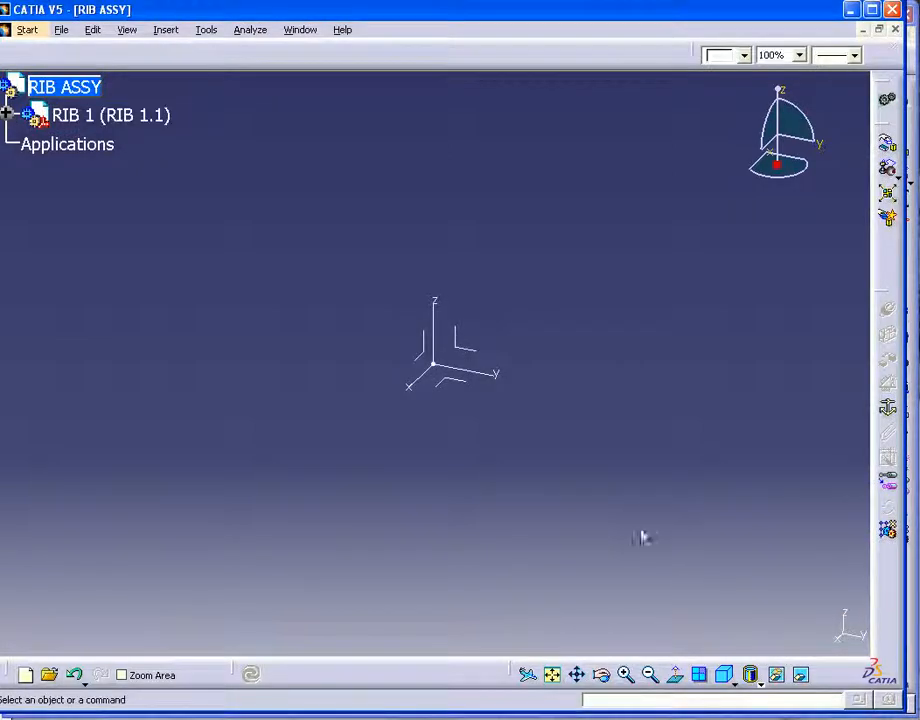
- Activate the RIB 1 part for editing and create a plane offset 1 in from the axis system's YZ plane
{"action": "left_click", "coordinate": [6, 115]}
{"action": "double_click", "coordinate": [95, 146]}
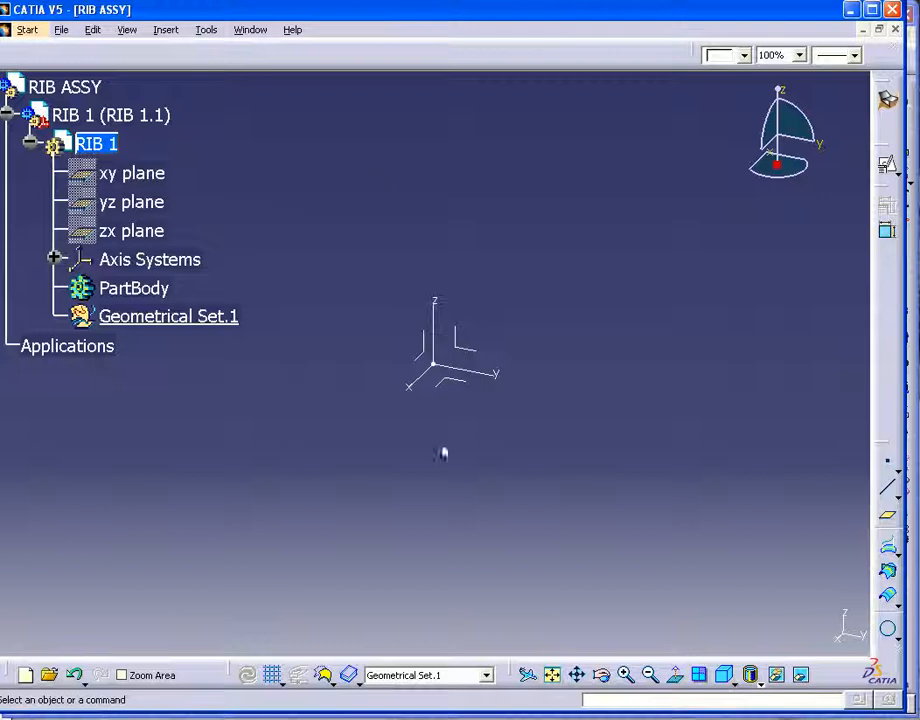
{"action": "middle_click_drag", "start_coordinate": [434, 524], "coordinate": [414, 482]}
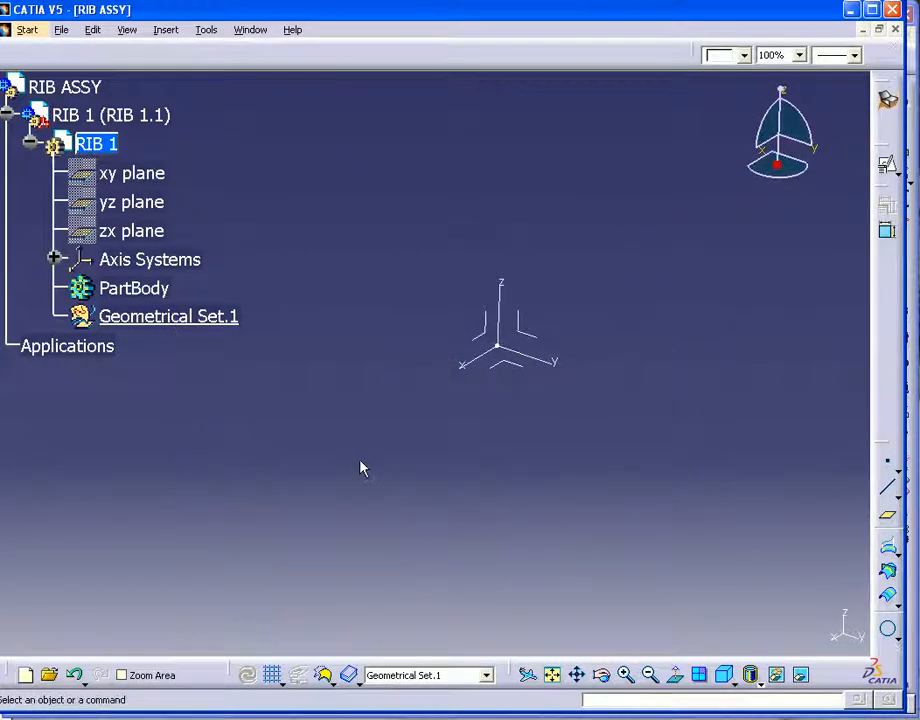
{"action": "left_click", "coordinate": [888, 517]}
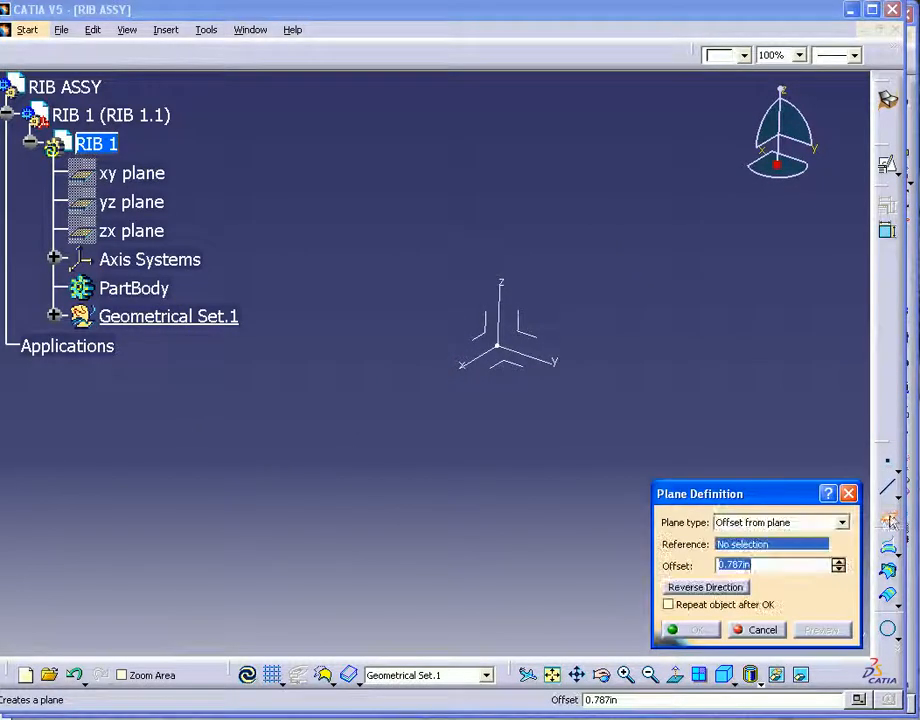
{"action": "left_click", "coordinate": [532, 337]}
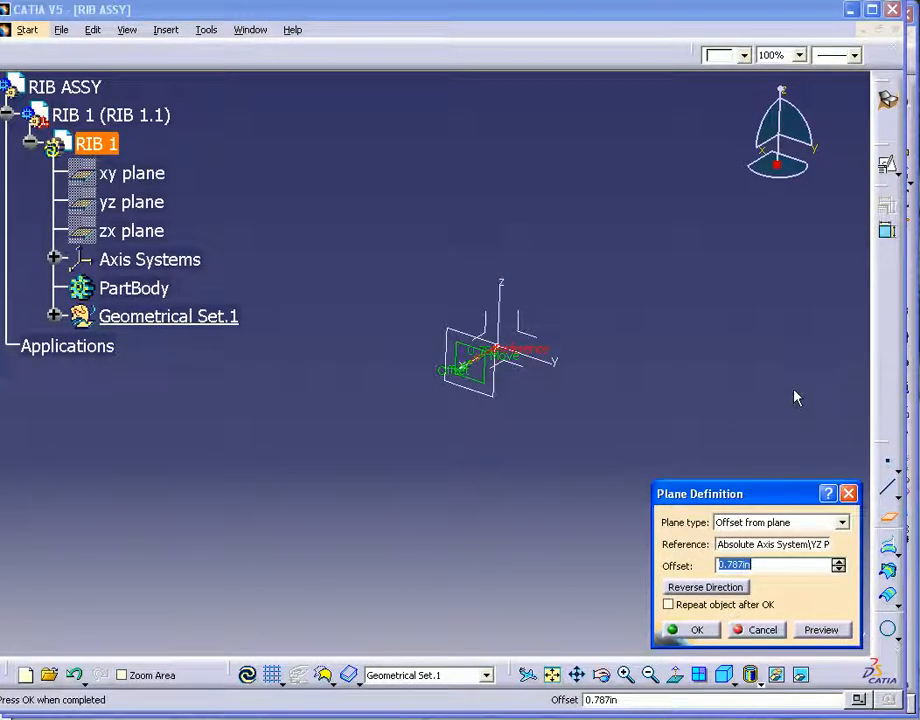
{"action": "type", "text": "1"}
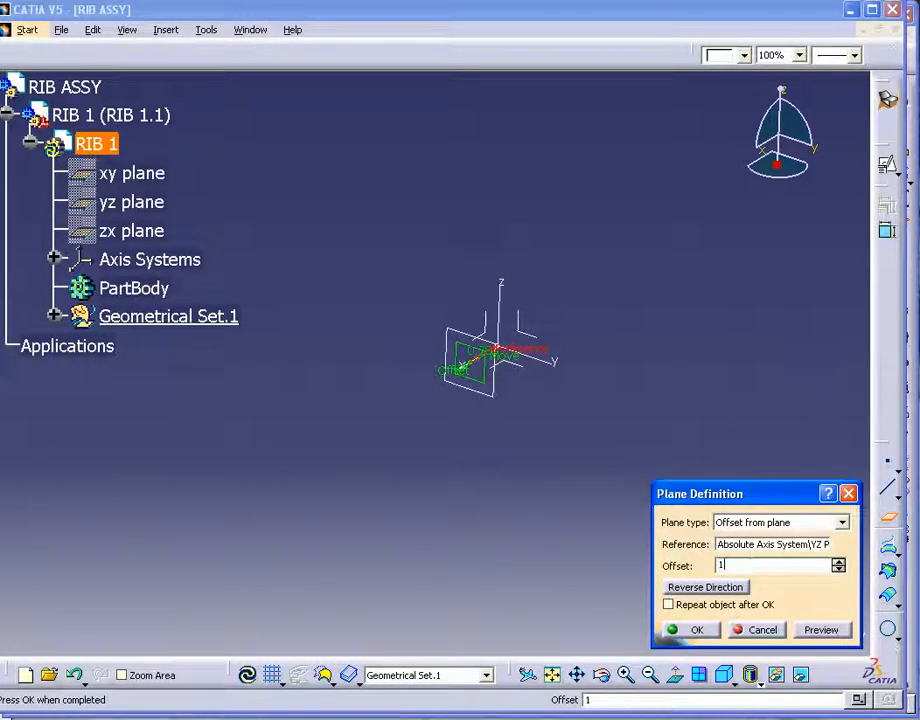
{"action": "left_click", "coordinate": [696, 630]}
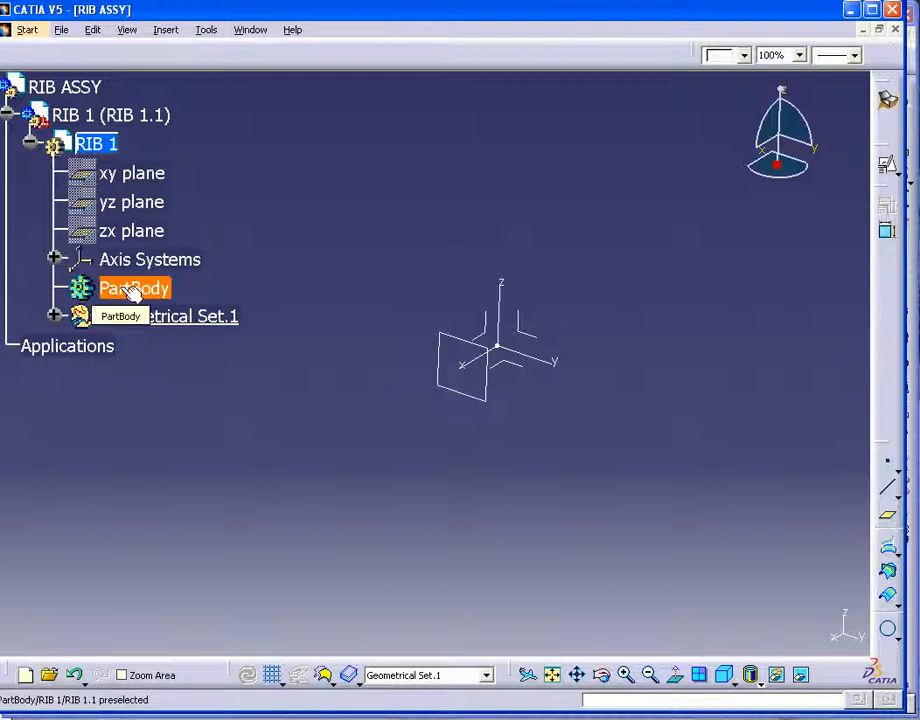
- Make PartBody the in-work object and start a positioned sketch on the offset plane with implicit origin and orientation
{"action": "left_click", "coordinate": [420, 675]}
{"action": "left_click", "coordinate": [405, 704]}
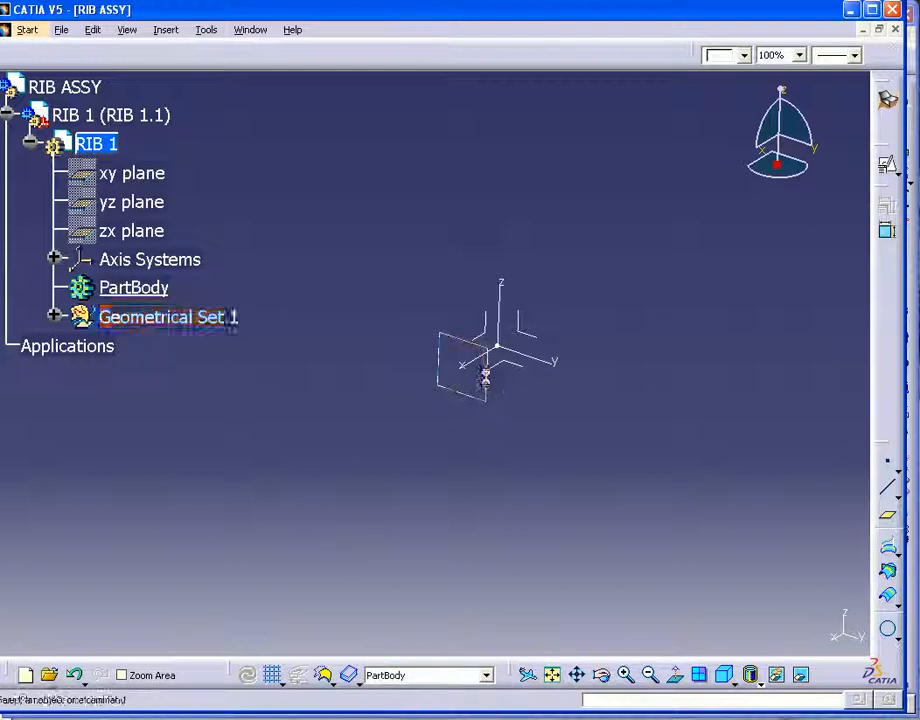
{"action": "left_click", "coordinate": [497, 382]}
{"action": "left_click", "coordinate": [890, 172]}
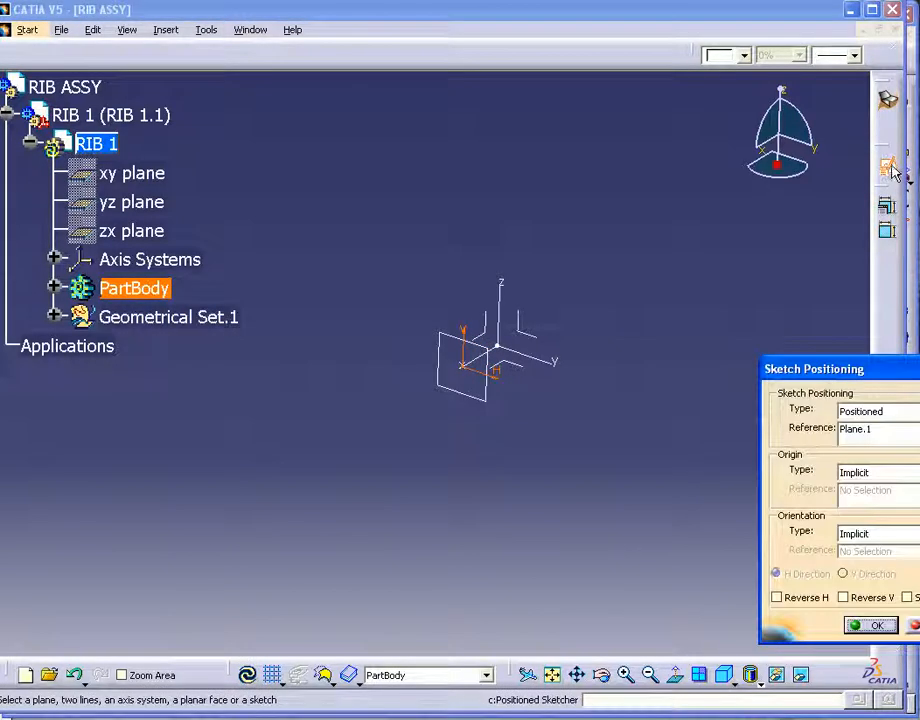
{"action": "left_click", "coordinate": [870, 625]}
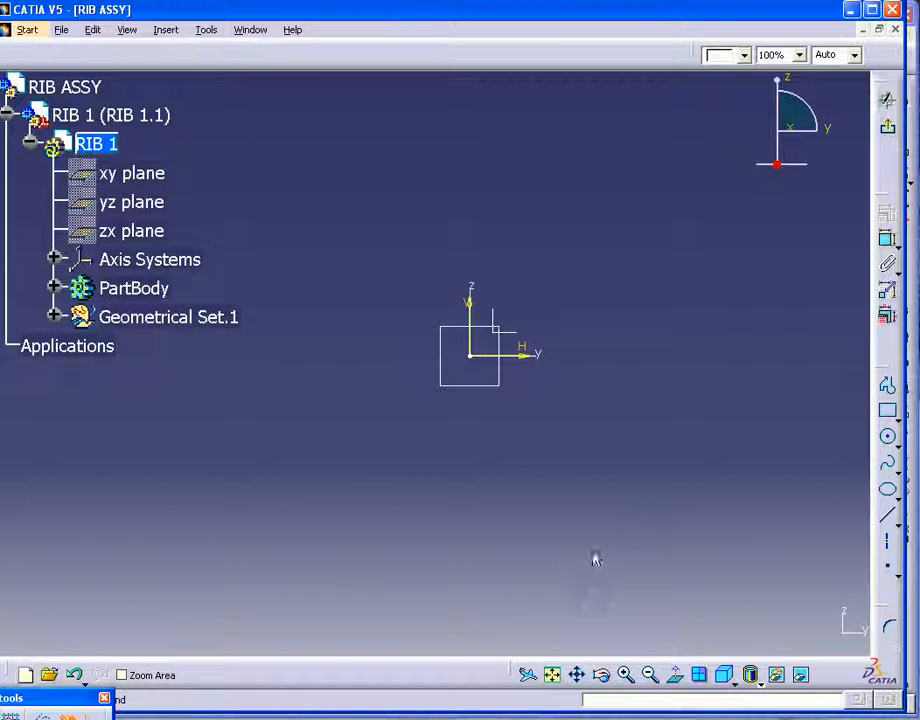
{"action": "middle_click_drag", "start_coordinate": [497, 495], "coordinate": [480, 555]}
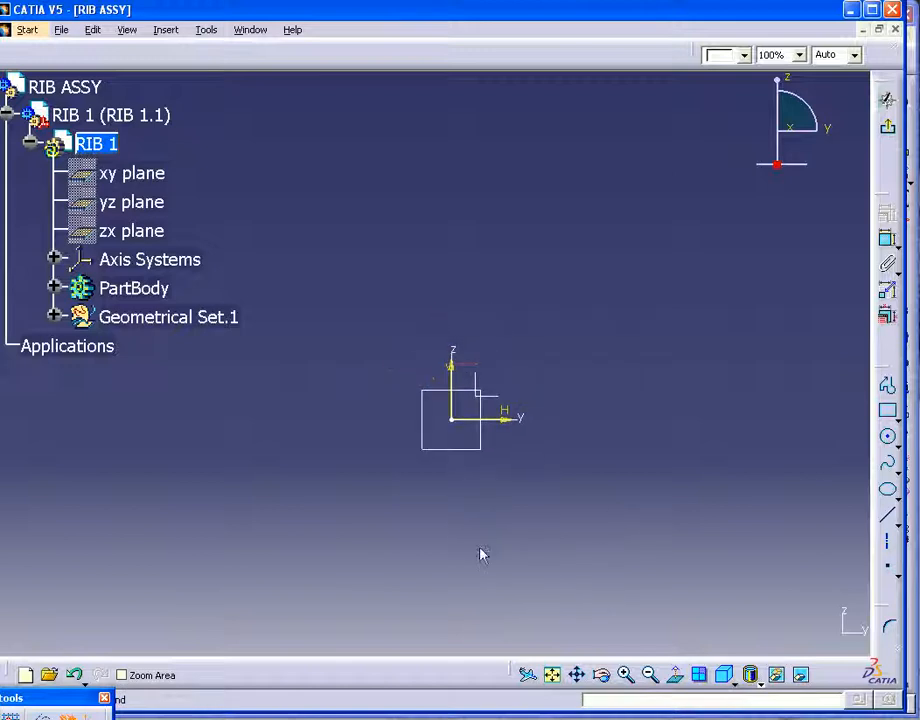
{"action": "left_click", "coordinate": [54, 288]}
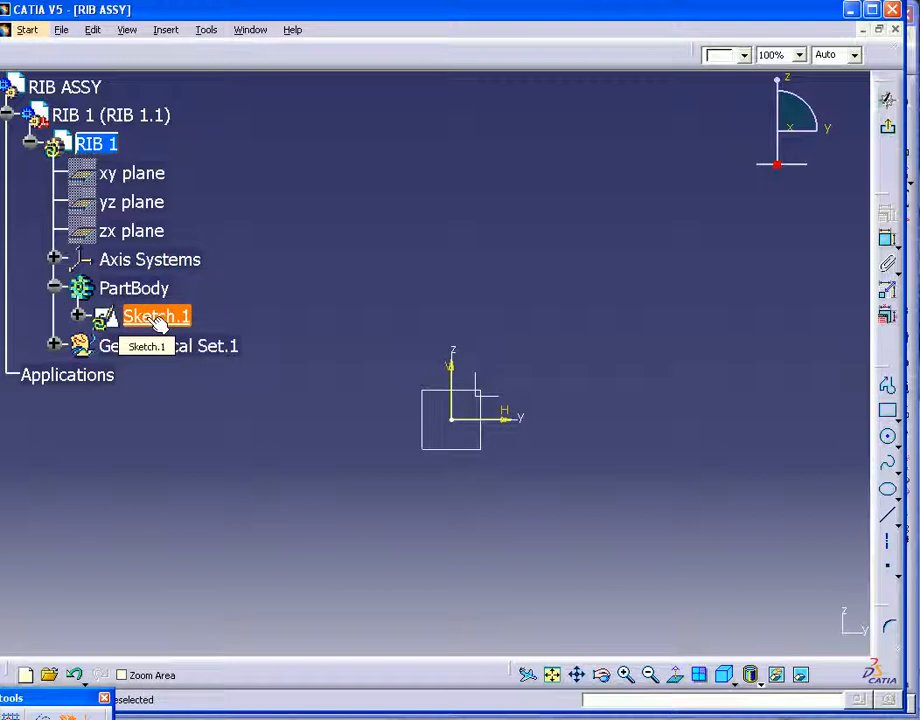
{"action": "left_click", "coordinate": [78, 316]}
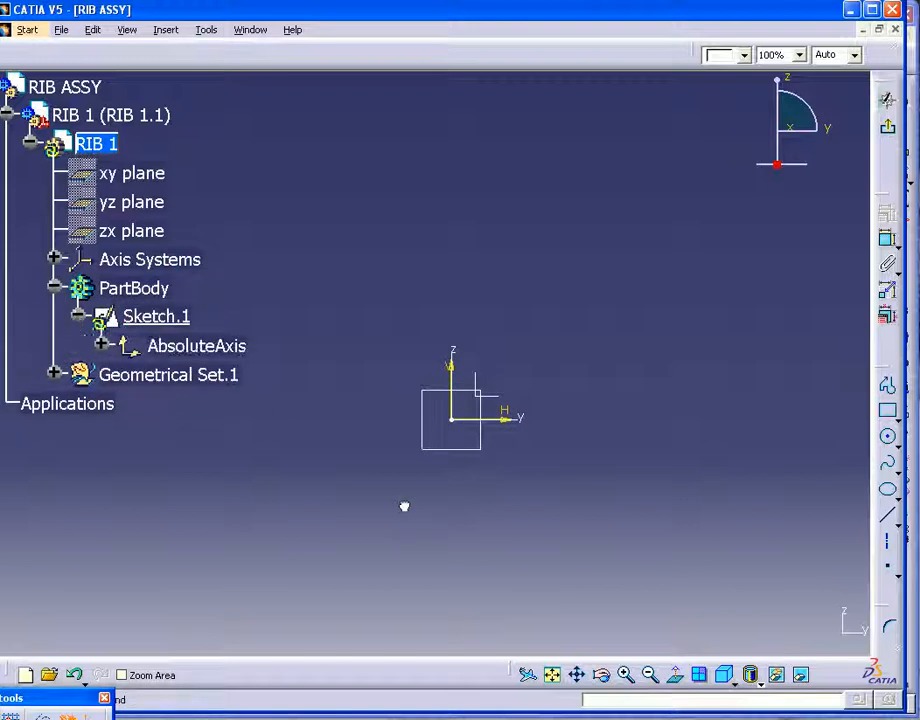
- Sketch a rectangle about 7.7 in wide around the vertical axis, its lower edge on the horizontal axis, and dimension its top edge
{"action": "left_click", "coordinate": [887, 411]}
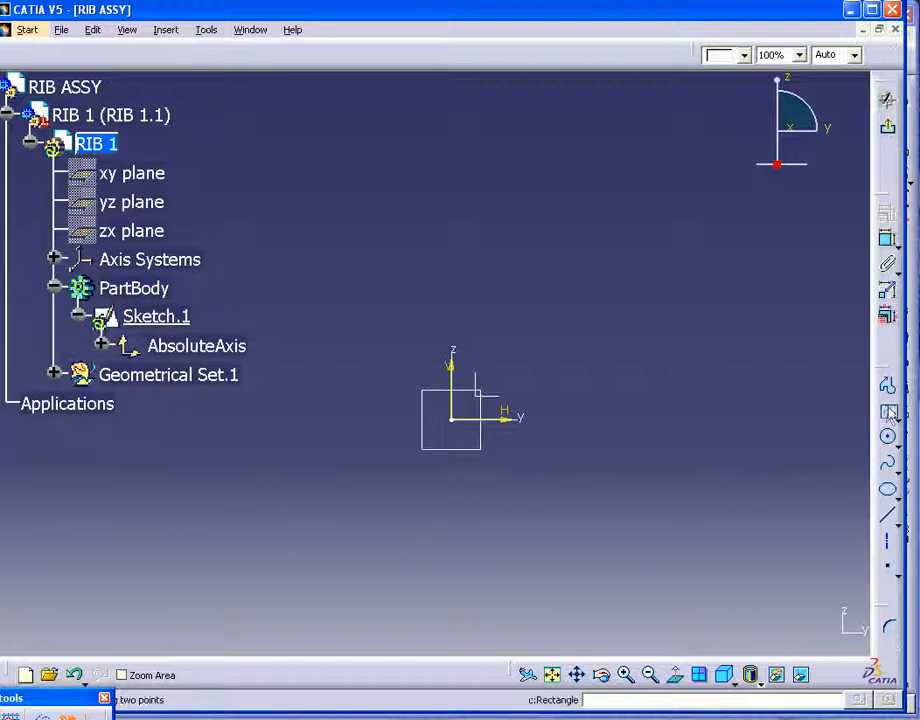
{"action": "left_click", "coordinate": [188, 144]}
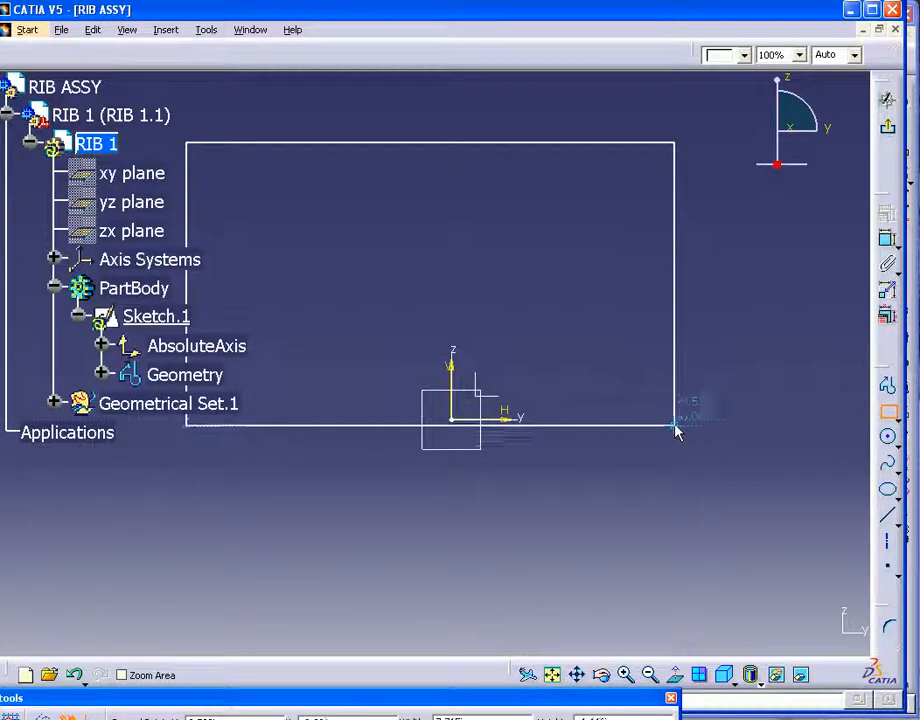
{"action": "left_click", "coordinate": [674, 418]}
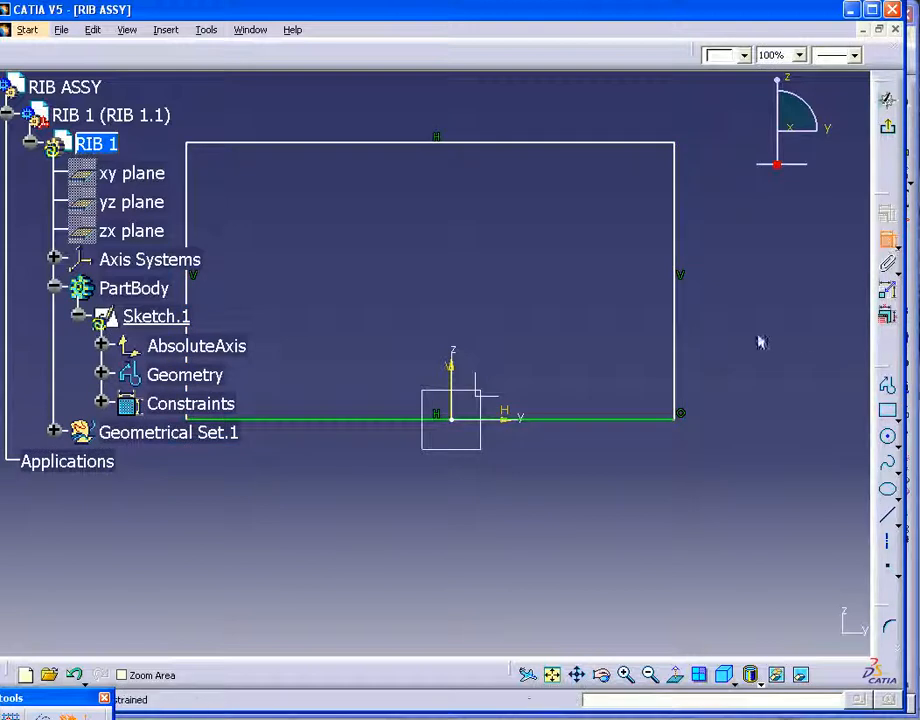
{"action": "left_click", "coordinate": [498, 150]}
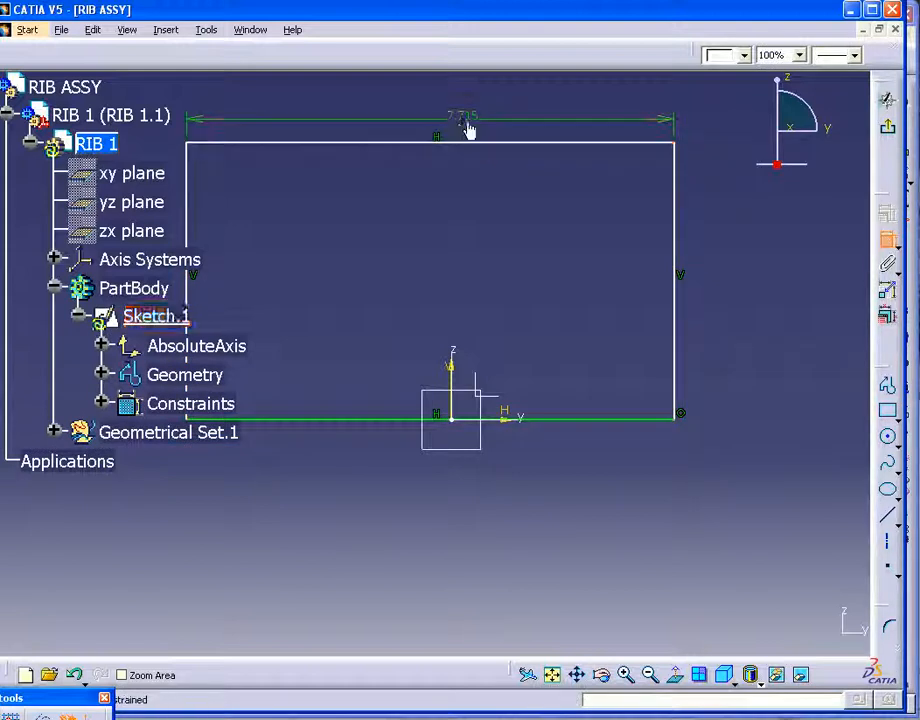
- Set the rectangle's width to 10 in
{"action": "double_click", "coordinate": [462, 117]}
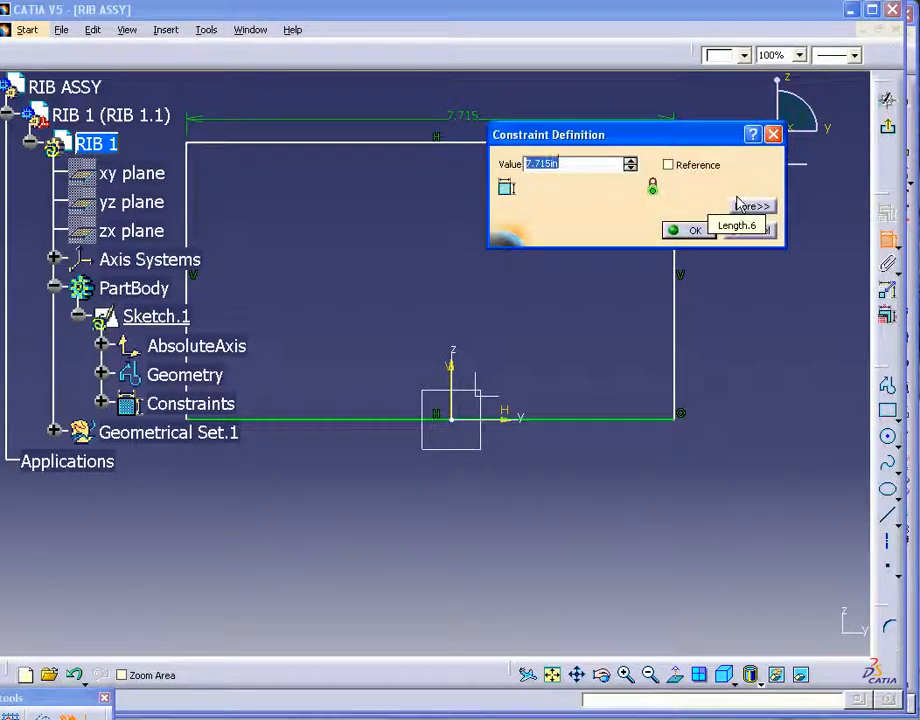
{"action": "type", "text": "10"}
{"action": "key", "text": "Return"}
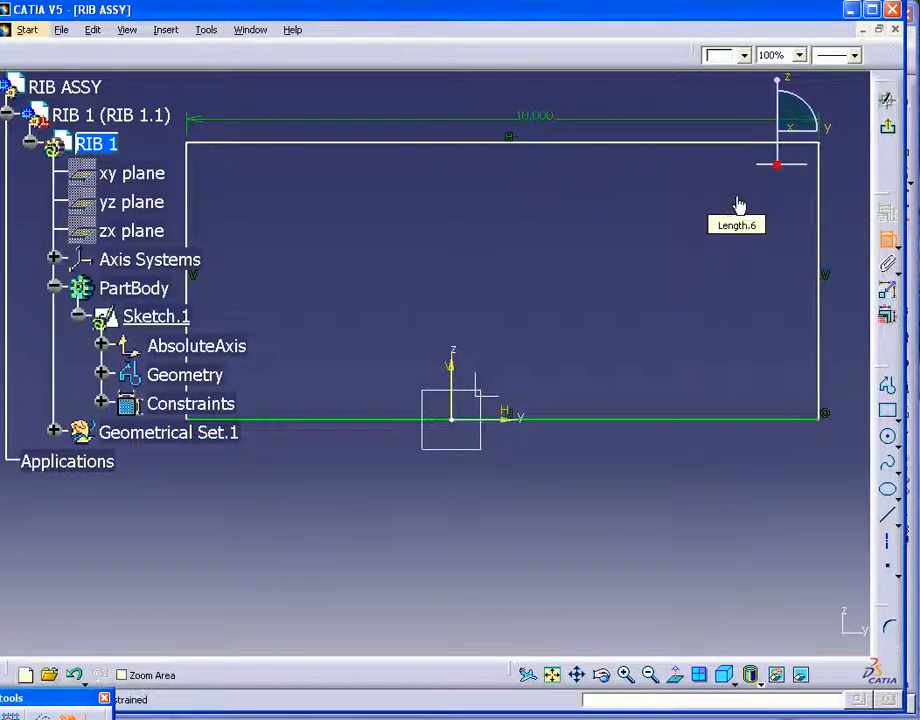
- Try to dimension the rectangle's left edge, then undo the last width change
{"action": "left_click", "coordinate": [187, 226]}
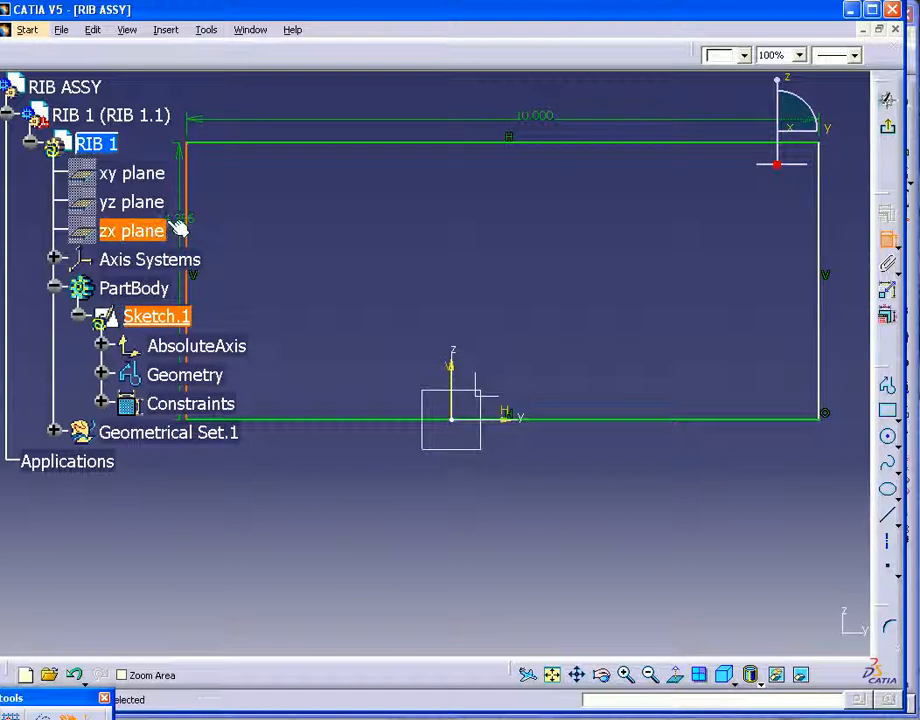
{"action": "left_click", "coordinate": [178, 229]}
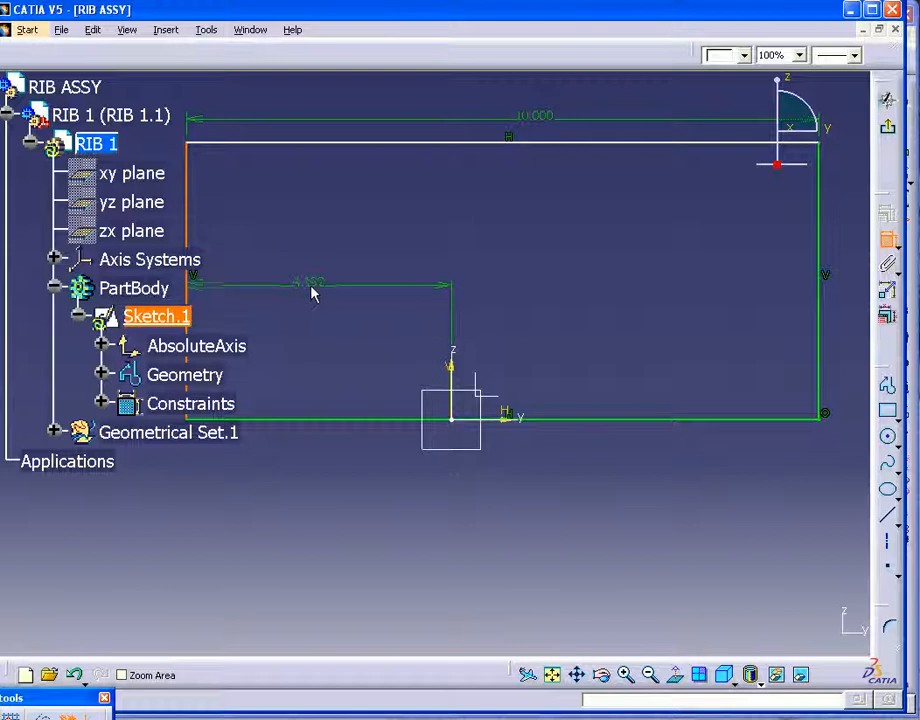
{"action": "left_click", "coordinate": [370, 322]}
{"action": "middle_click_drag", "start_coordinate": [423, 598], "coordinate": [594, 585]}
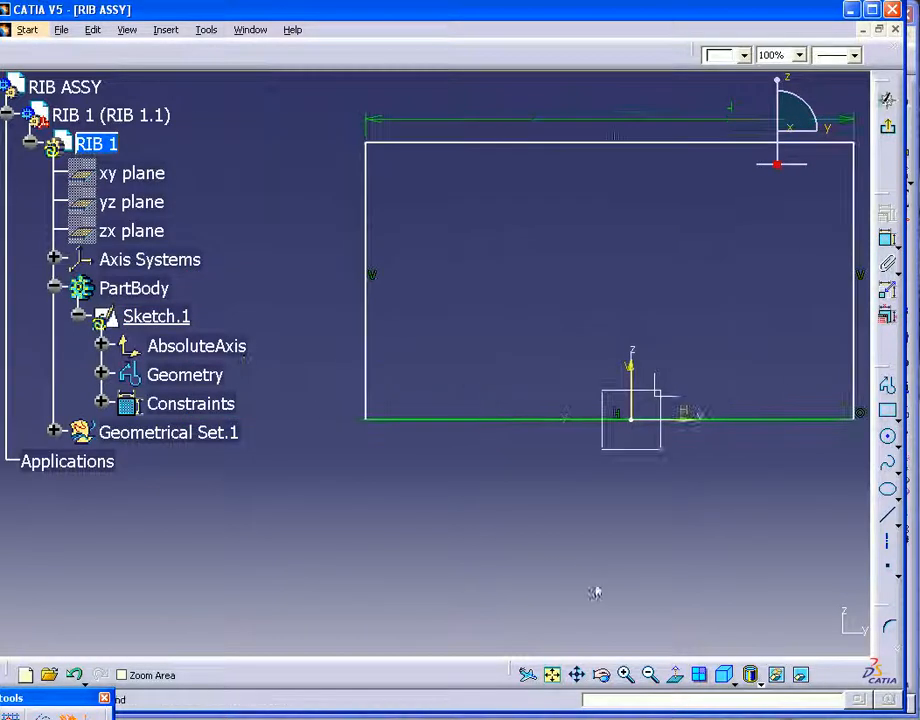
- Dimension the rectangle's height on the left side and set it to 10 in
{"action": "left_click", "coordinate": [887, 241]}
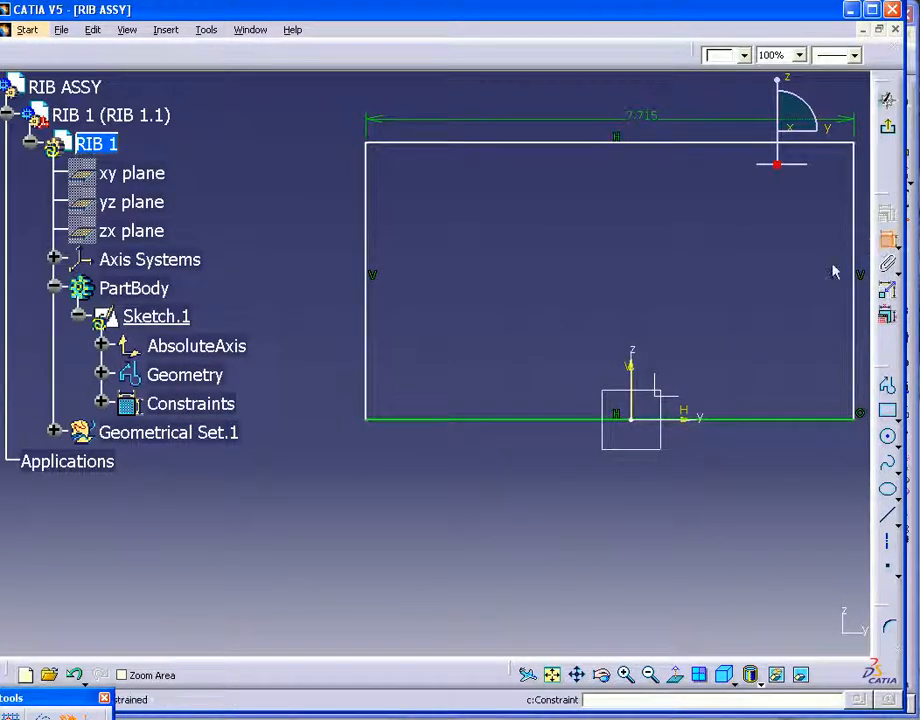
{"action": "left_click", "coordinate": [374, 266]}
{"action": "left_click", "coordinate": [325, 246]}
{"action": "double_click", "coordinate": [325, 246]}
{"action": "type", "text": "1"}
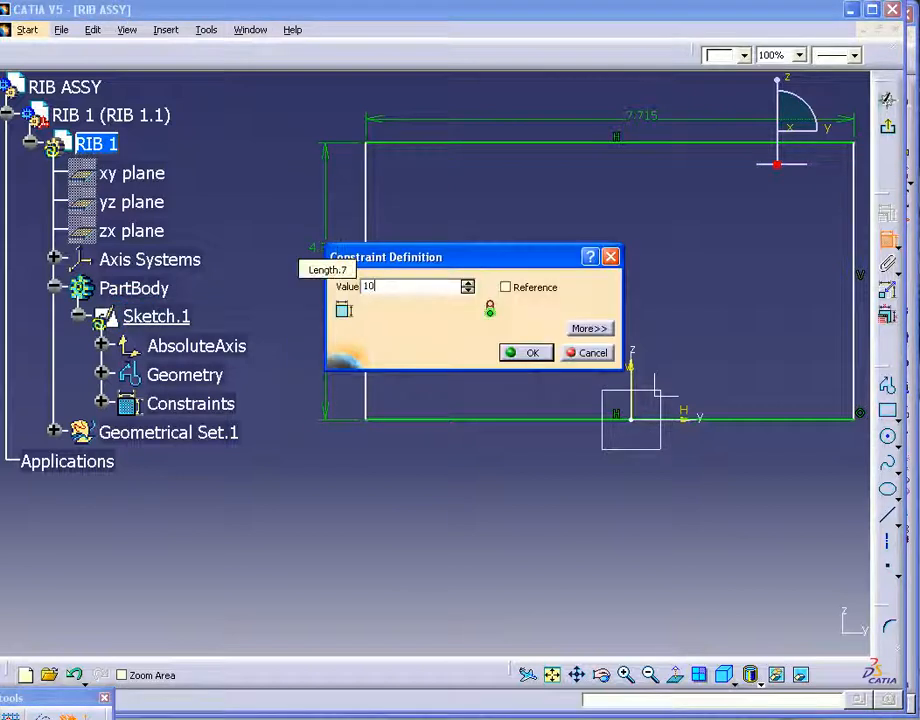
{"action": "type", "text": "0"}
{"action": "key", "text": "Return"}
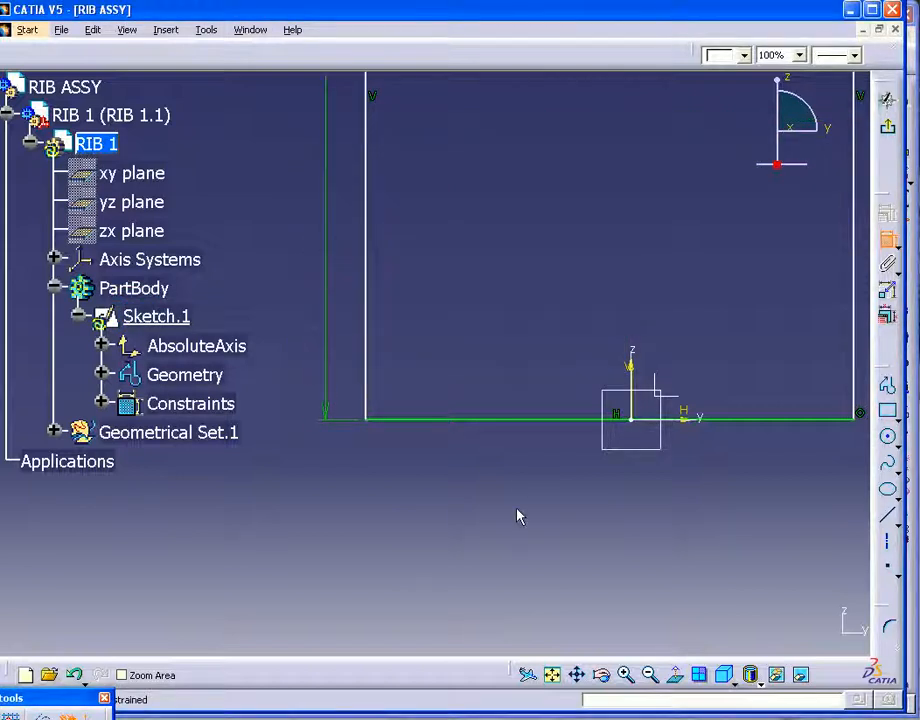
- Dimension the rectangle's left edge from the vertical axis and set the distance to 5 in
{"action": "mouse_move", "coordinate": [511, 530]}
{"action": "middle_mouse_down"}
{"action": "mouse_move", "coordinate": [476, 518]}
{"action": "mouse_move", "coordinate": [380, 552]}
{"action": "middle_mouse_up"}
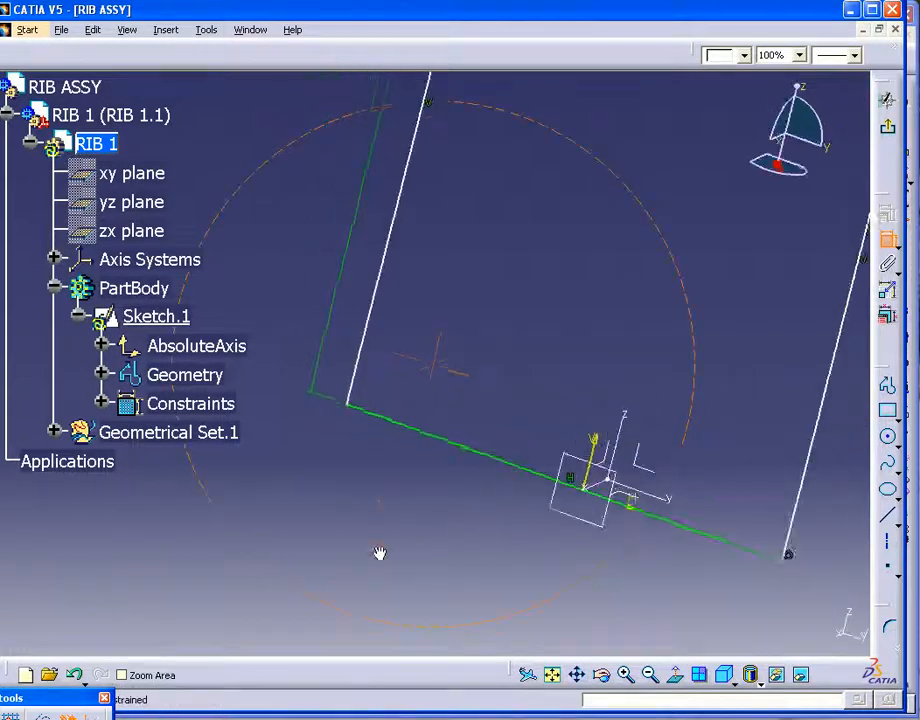
{"action": "left_click", "coordinate": [381, 268]}
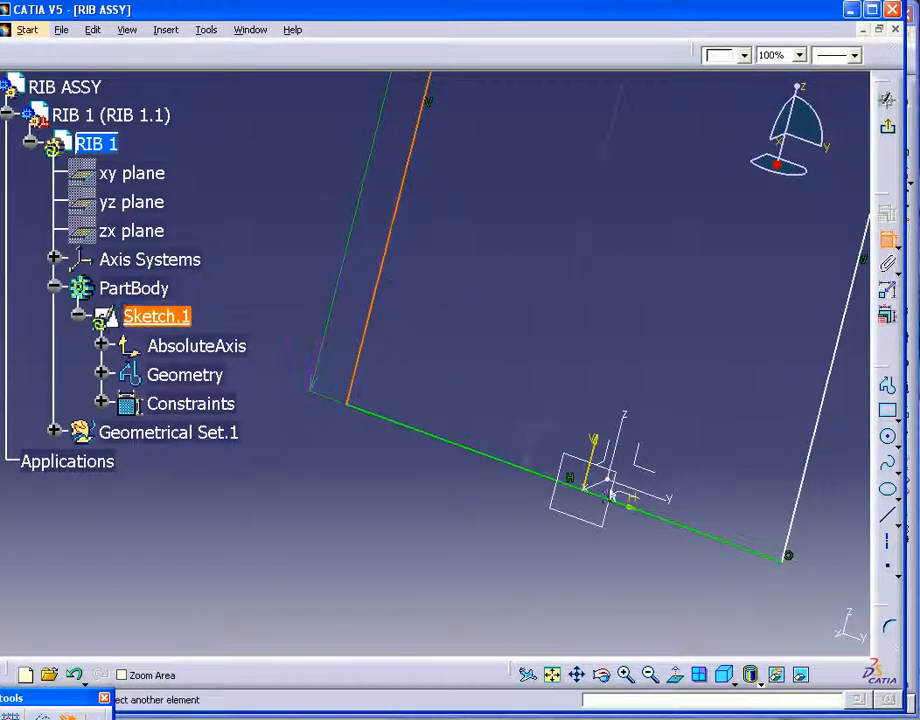
{"action": "left_click", "coordinate": [613, 461]}
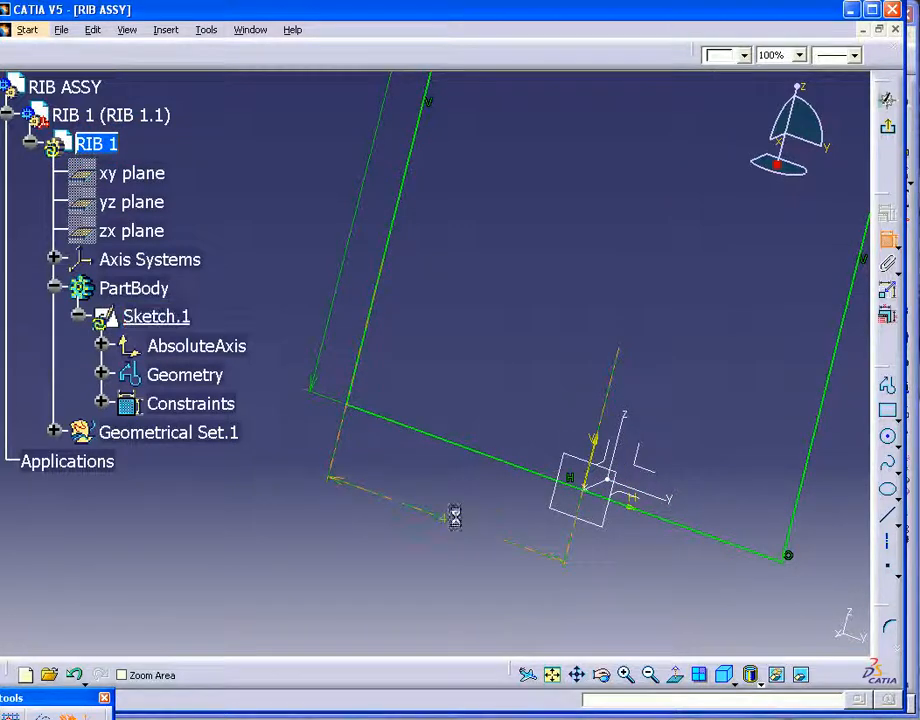
{"action": "type", "text": "5"}
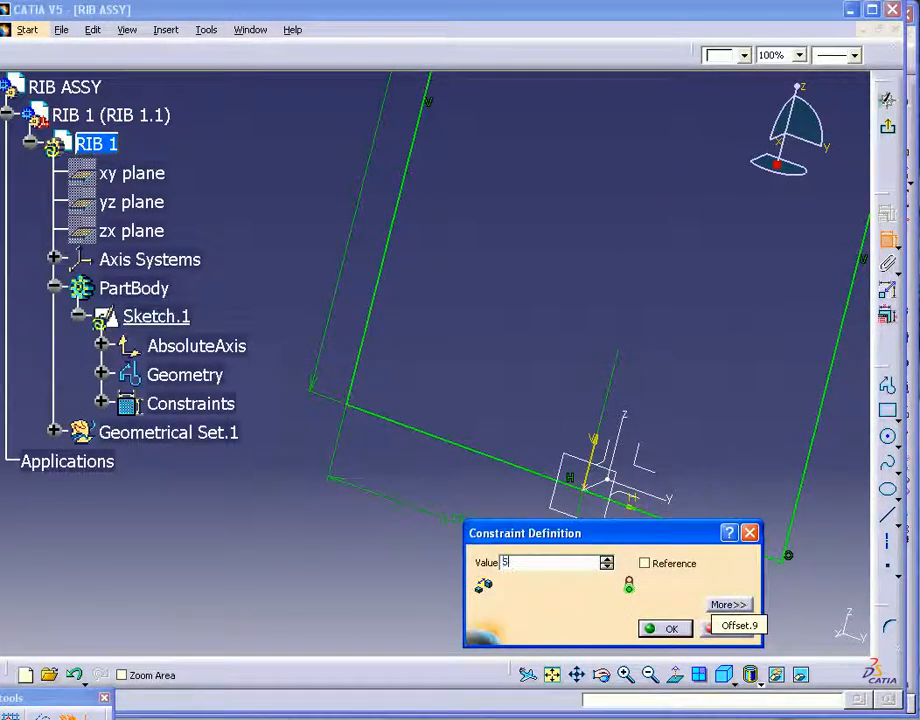
{"action": "left_click", "coordinate": [662, 628]}
- Set the rectangle's width dimension on the top edge to 10 in
{"action": "left_click", "coordinate": [675, 676]}
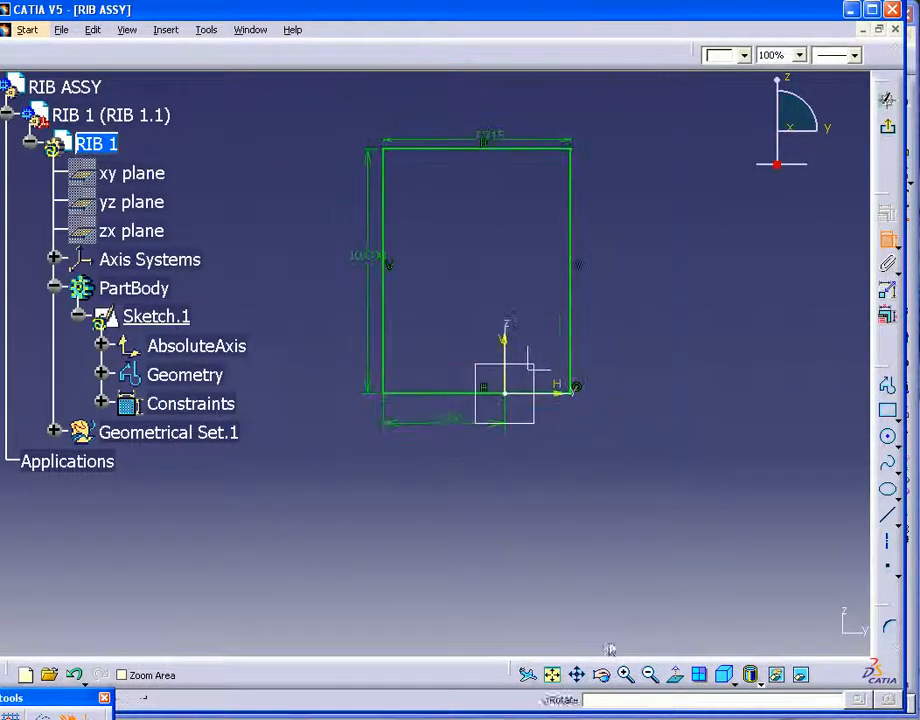
{"action": "double_click", "coordinate": [493, 145]}
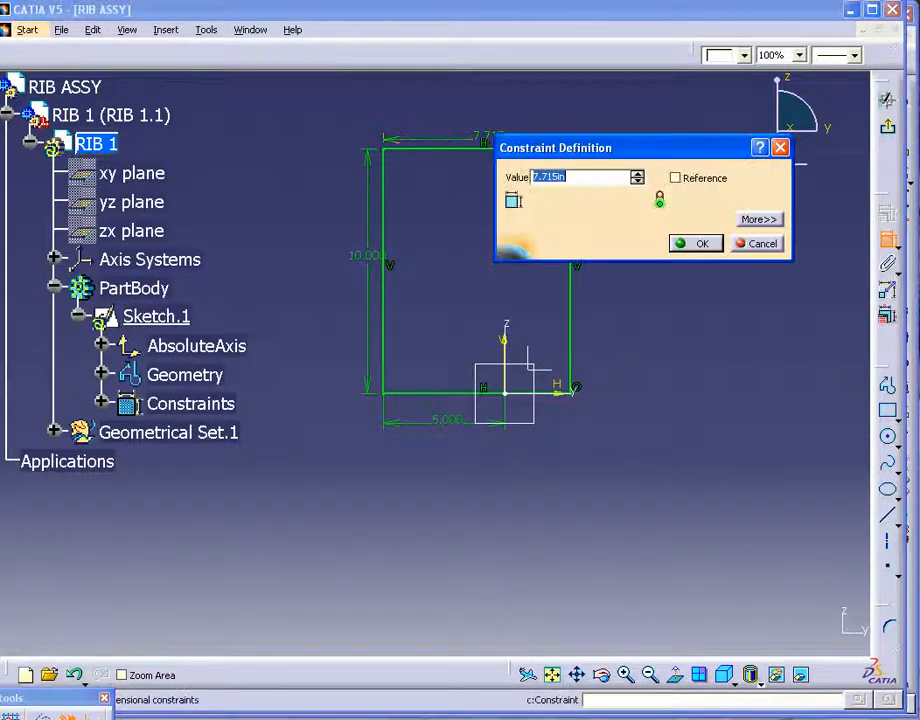
{"action": "type", "text": "10"}
{"action": "key", "text": "Return"}
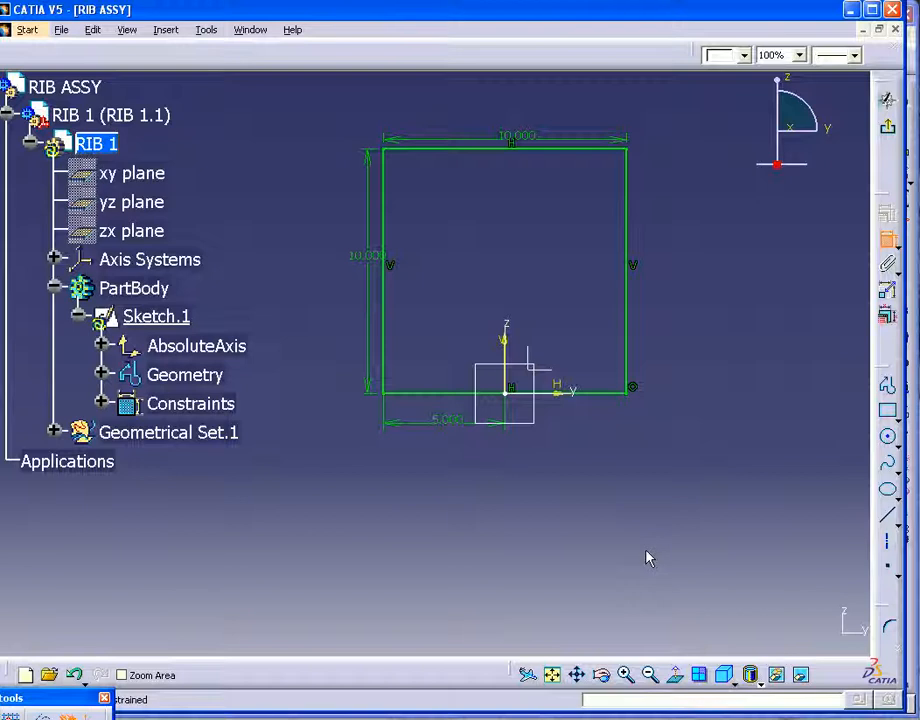
- Move the width, height and 5 in offset dimensions farther out from the rectangle
{"action": "left_click_drag", "start_coordinate": [467, 148], "coordinate": [468, 121]}
{"action": "left_click_drag", "start_coordinate": [370, 230], "coordinate": [334, 233]}
{"action": "left_click_drag", "start_coordinate": [423, 429], "coordinate": [421, 443]}
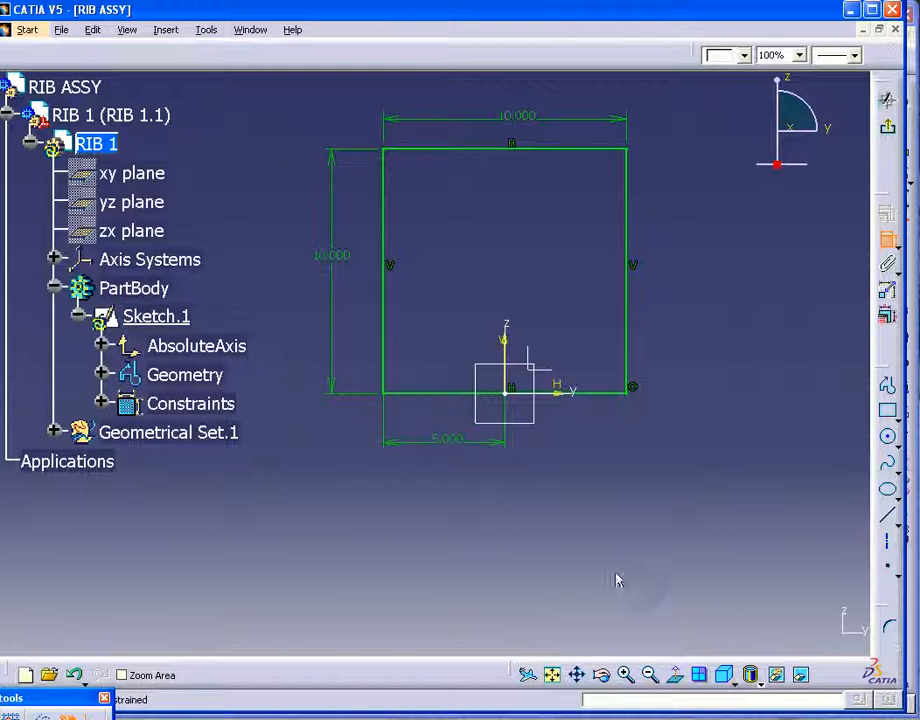
- Finish the rectangle sketch and switch to the Part Design workbench
{"action": "left_click", "coordinate": [888, 127]}
{"action": "left_click", "coordinate": [320, 522]}
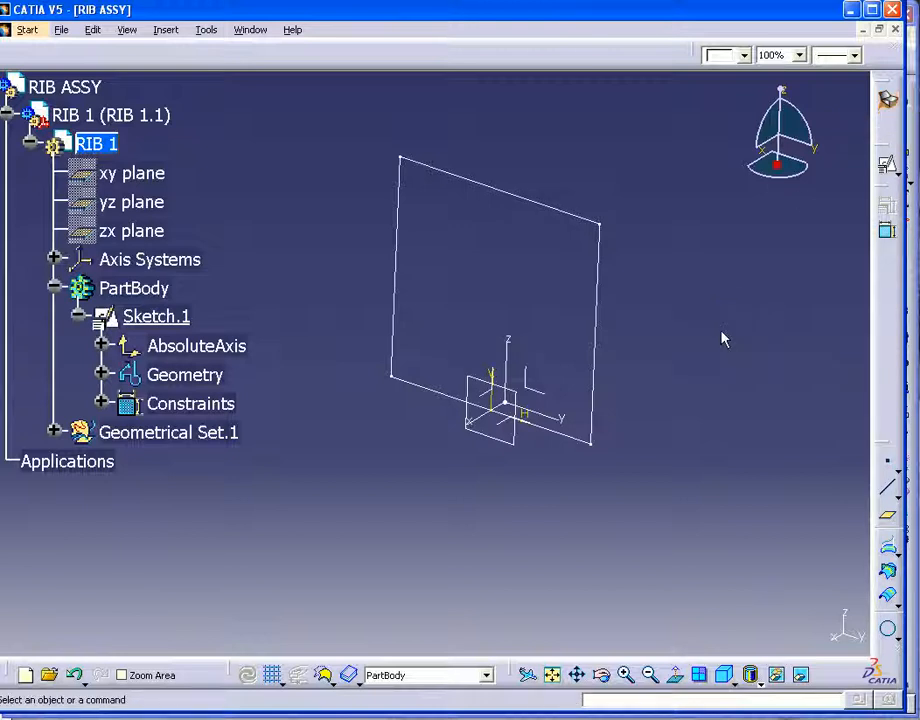
{"action": "left_click", "coordinate": [889, 103]}
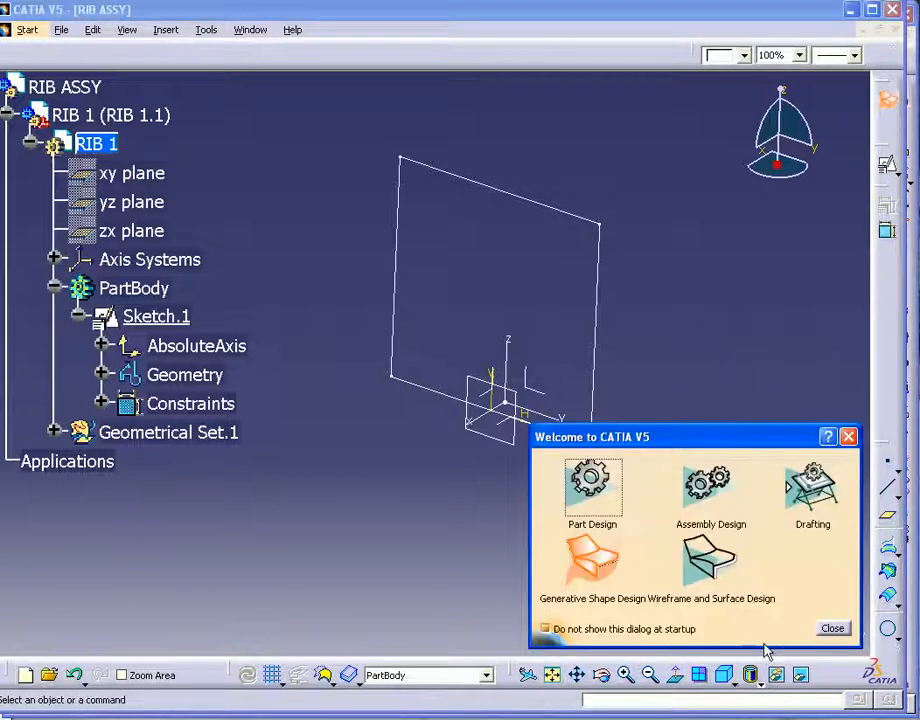
{"action": "left_click", "coordinate": [594, 487]}
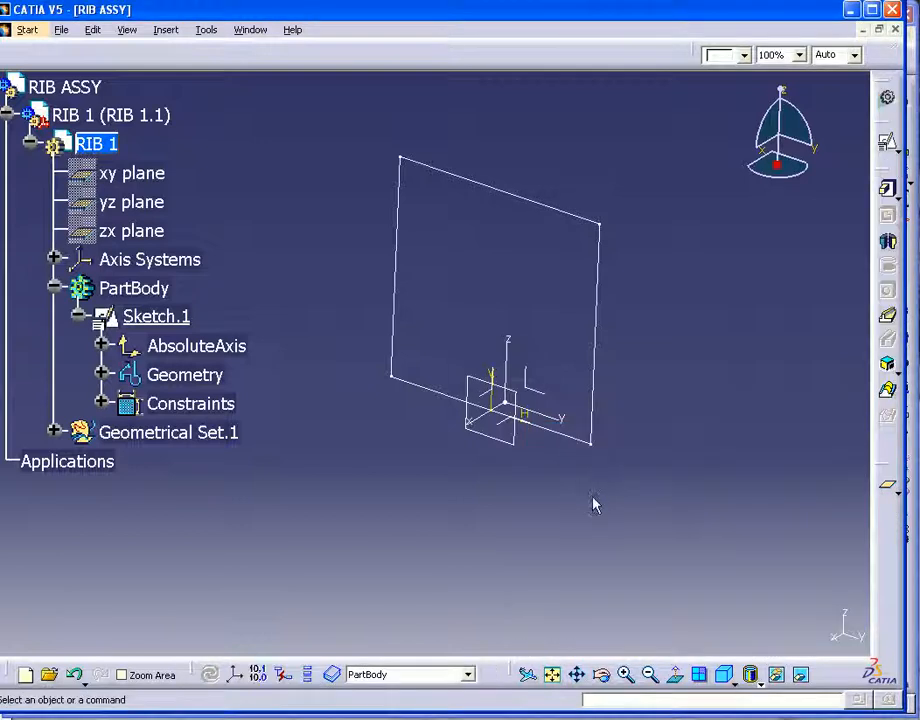
- Pad the square sketch with a length of 0.25 in and mirrored extent
{"action": "left_click", "coordinate": [889, 192]}
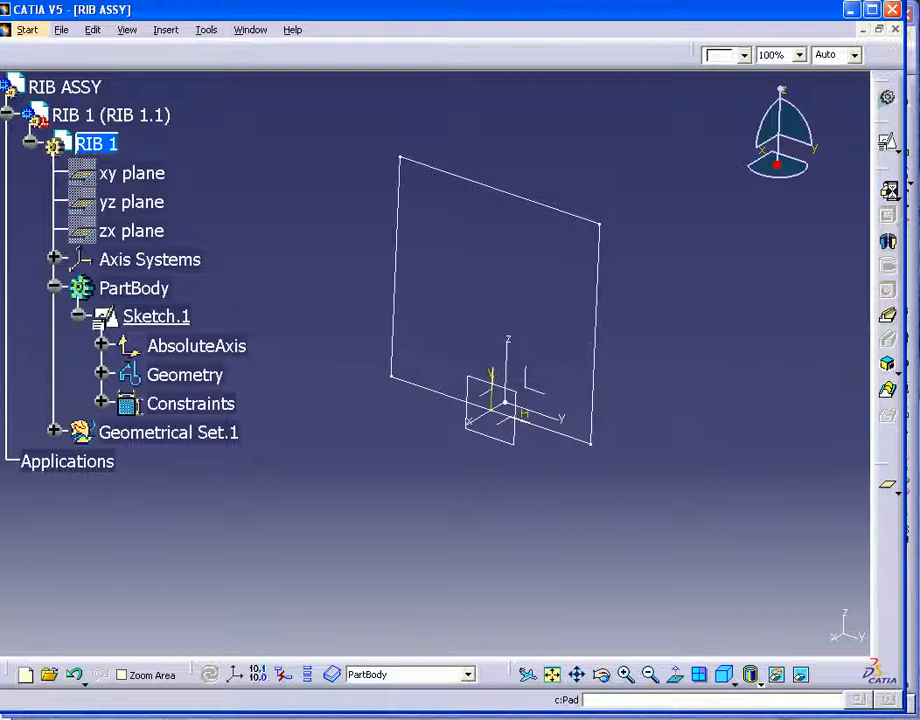
{"action": "left_click", "coordinate": [508, 193]}
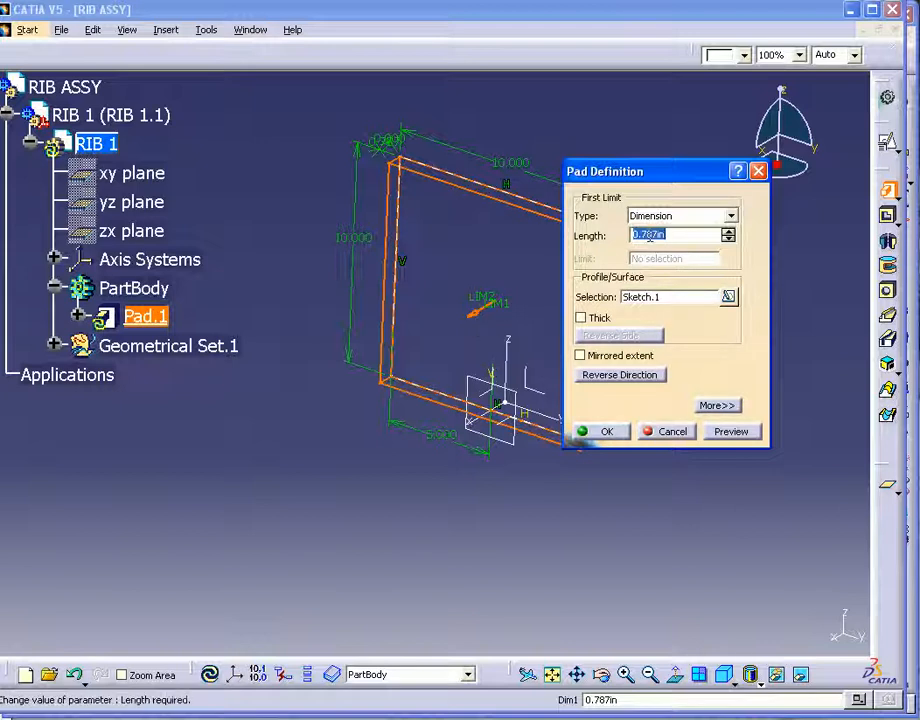
{"action": "type", "text": ".25"}
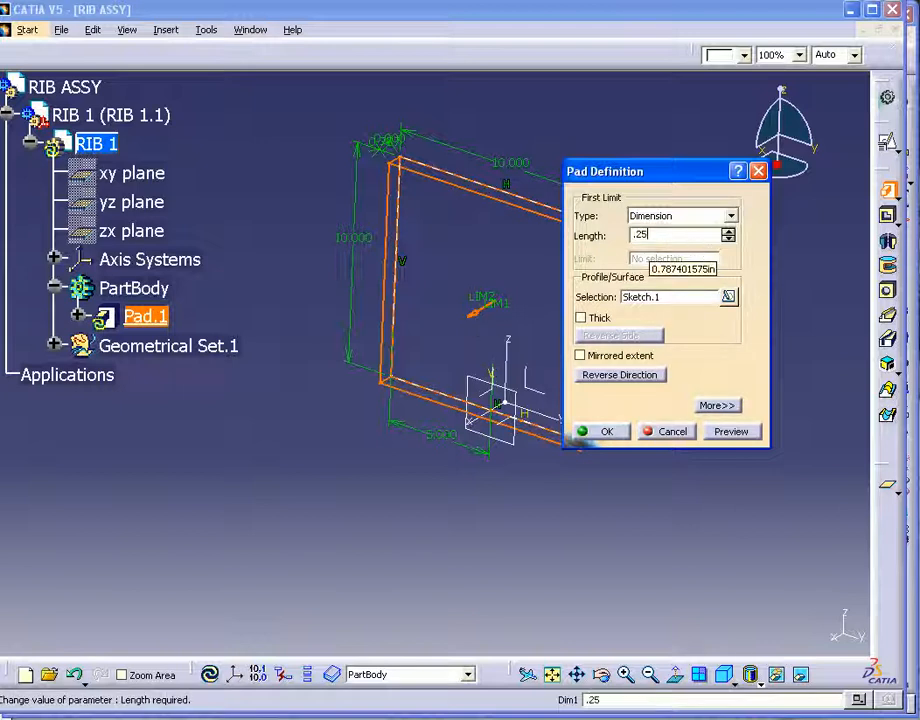
{"action": "left_click", "coordinate": [581, 356]}
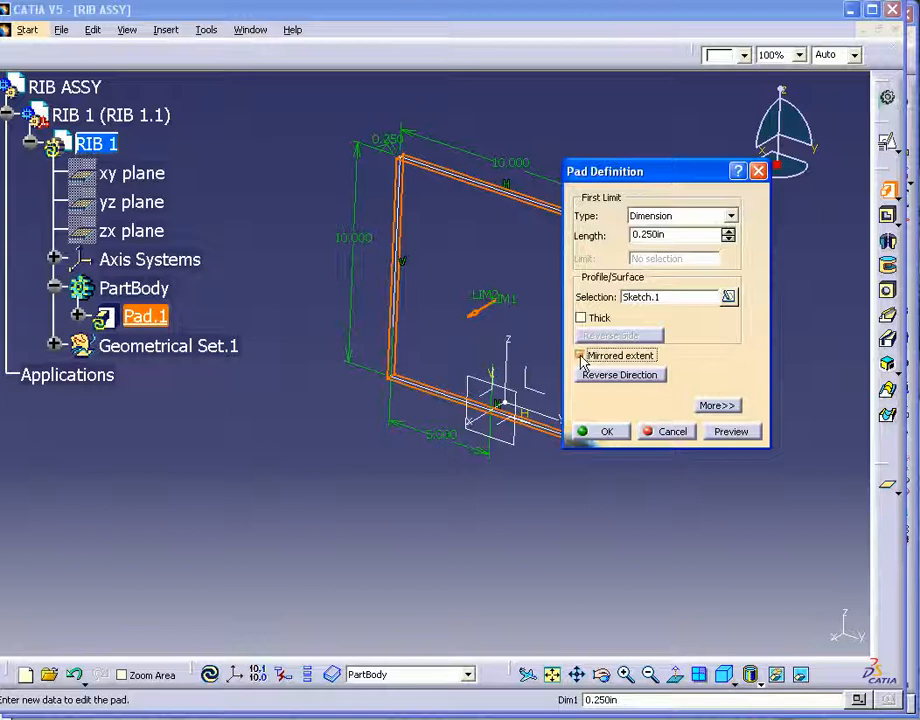
{"action": "left_click", "coordinate": [588, 431]}
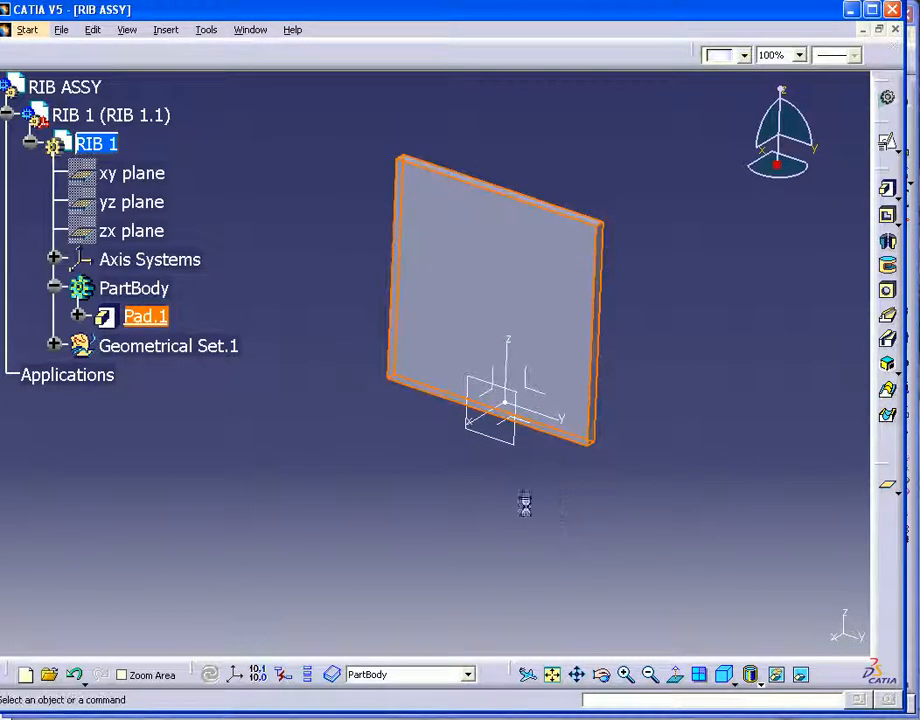
- Expand Geometrical Set.1 and its offset plane in RIB 1, and hide the geometrical set
{"action": "middle_click_drag", "start_coordinate": [503, 515], "coordinate": [444, 522]}
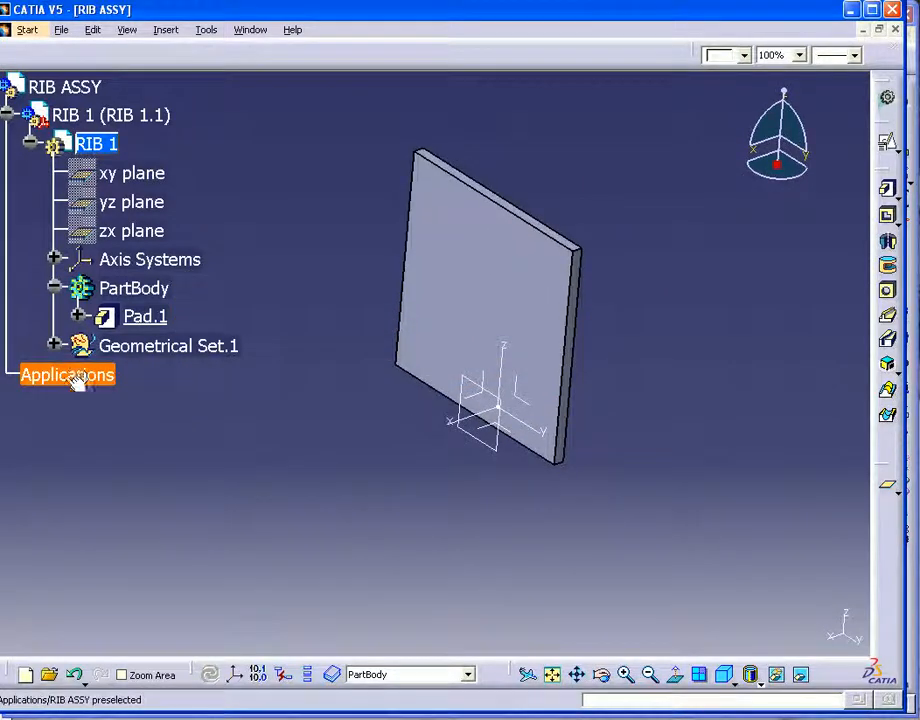
{"action": "left_click", "coordinate": [54, 345]}
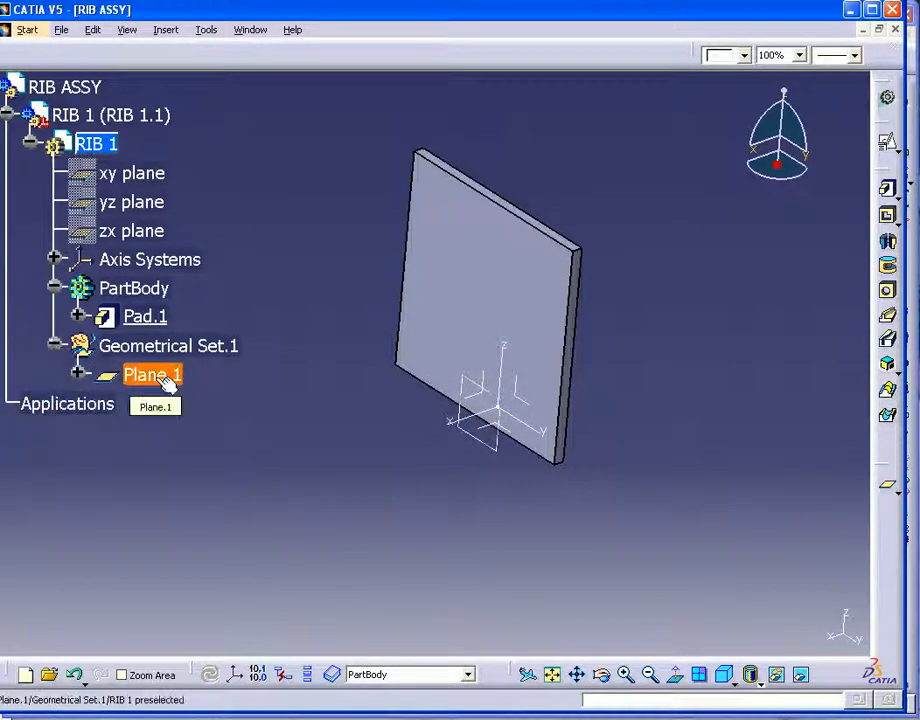
{"action": "left_click", "coordinate": [79, 374]}
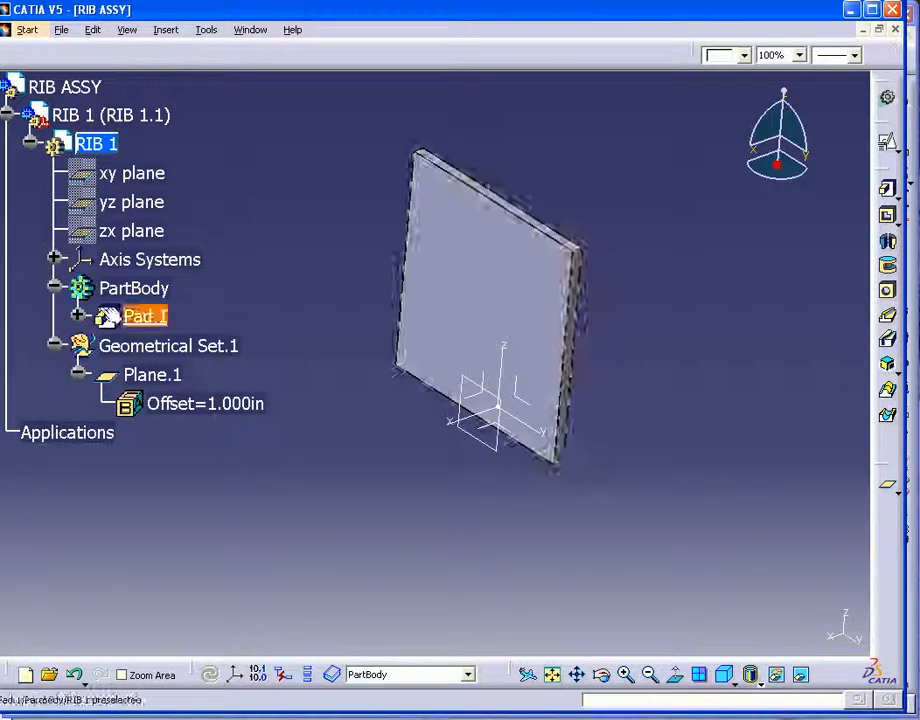
{"action": "right_click", "coordinate": [150, 349]}
{"action": "left_click", "coordinate": [187, 400]}
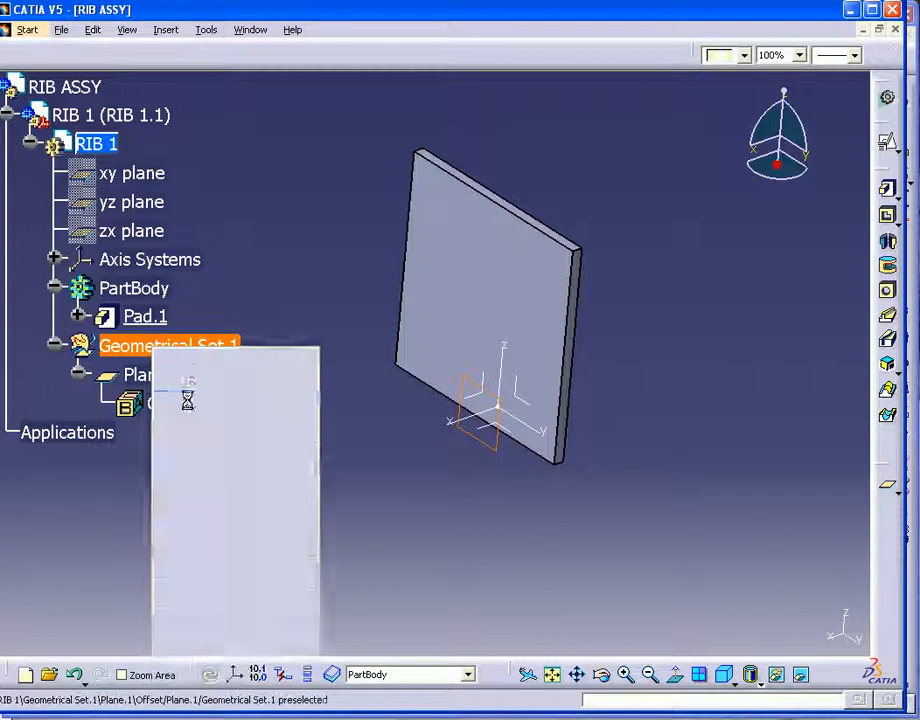
{"action": "middle_click_drag", "start_coordinate": [386, 481], "coordinate": [450, 490]}
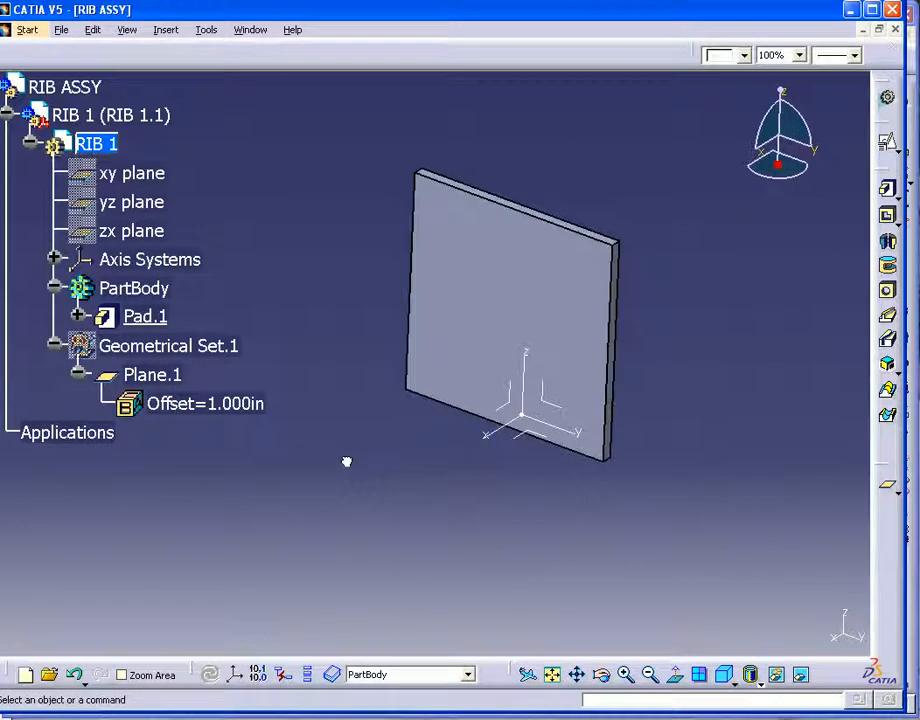
- Tile the RIB ASSY and MASTER SURFACE windows horizontally and copy the MASTER SURFACE # 1 surface
{"action": "left_click", "coordinate": [250, 29]}
{"action": "left_click", "coordinate": [292, 69]}
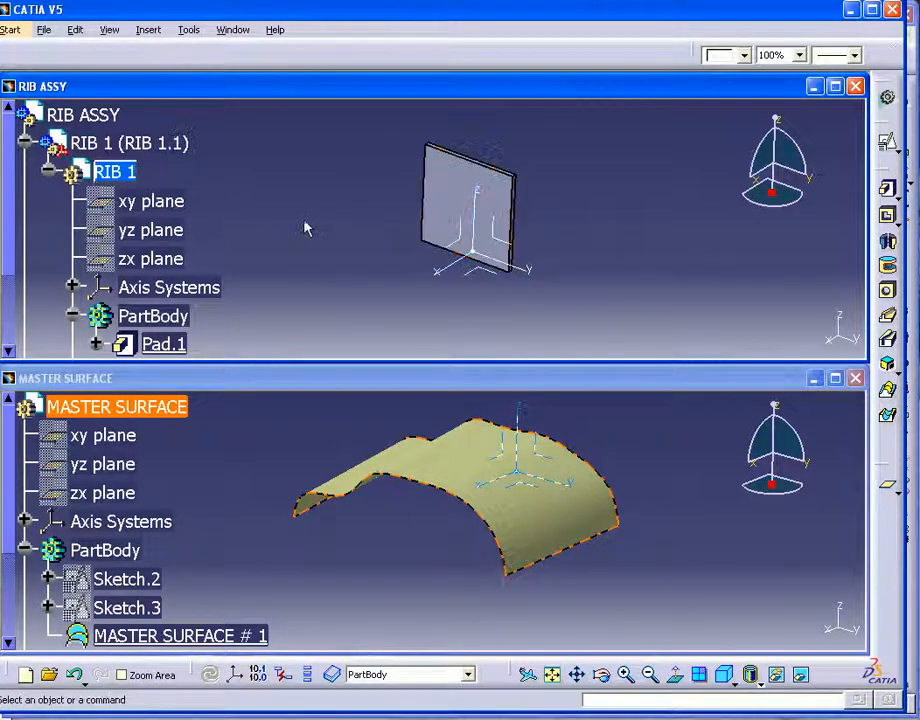
{"action": "left_click", "coordinate": [205, 638]}
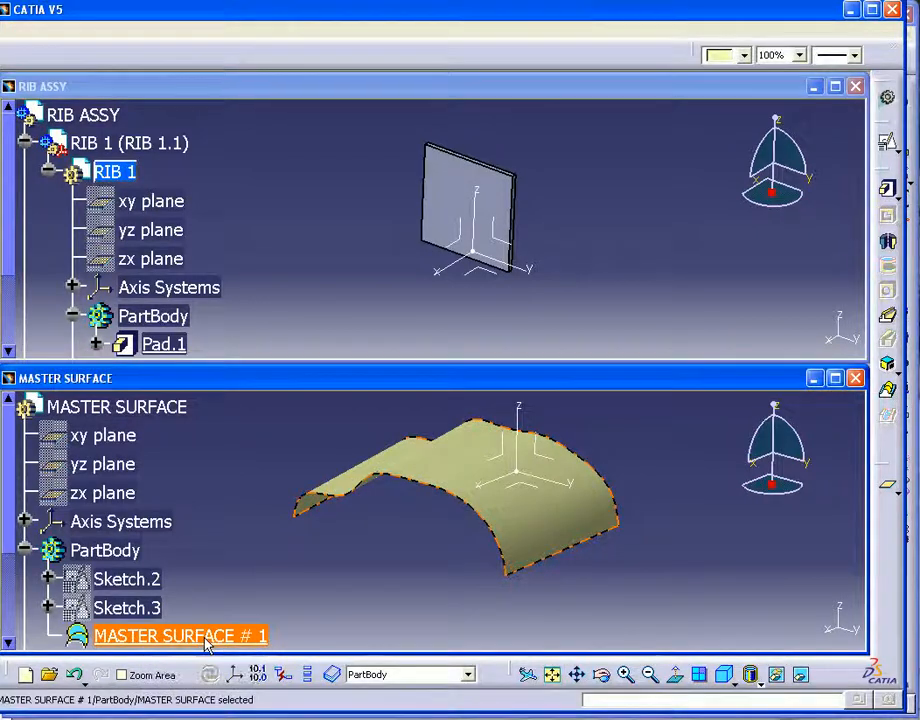
{"action": "right_click", "coordinate": [205, 637]}
{"action": "left_click", "coordinate": [248, 455]}
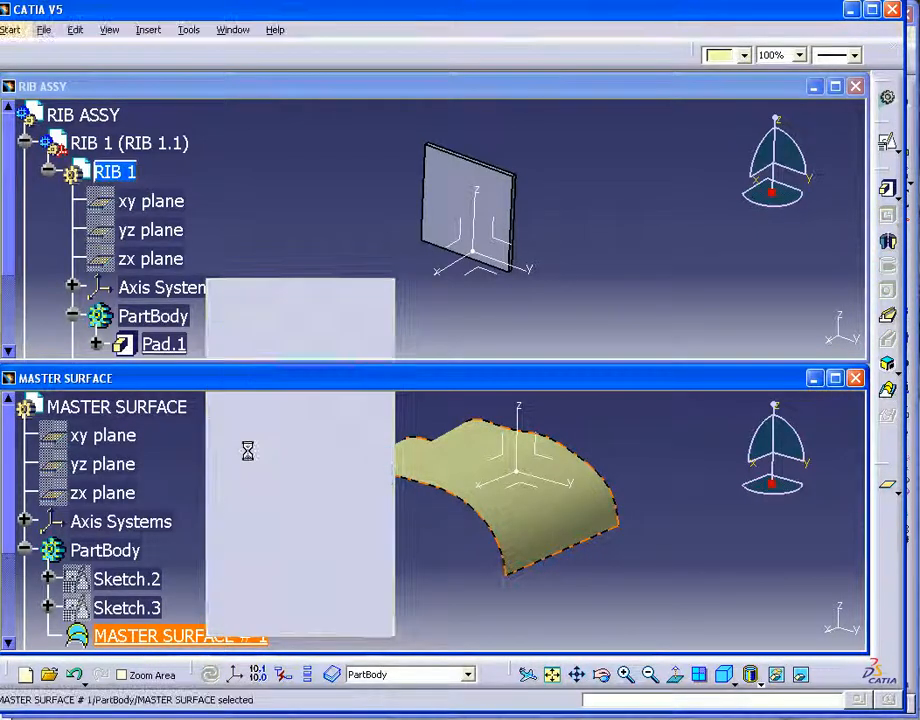
- Paste the copied surface into the RIB 1 part As Result With Link
{"action": "left_click", "coordinate": [115, 177]}
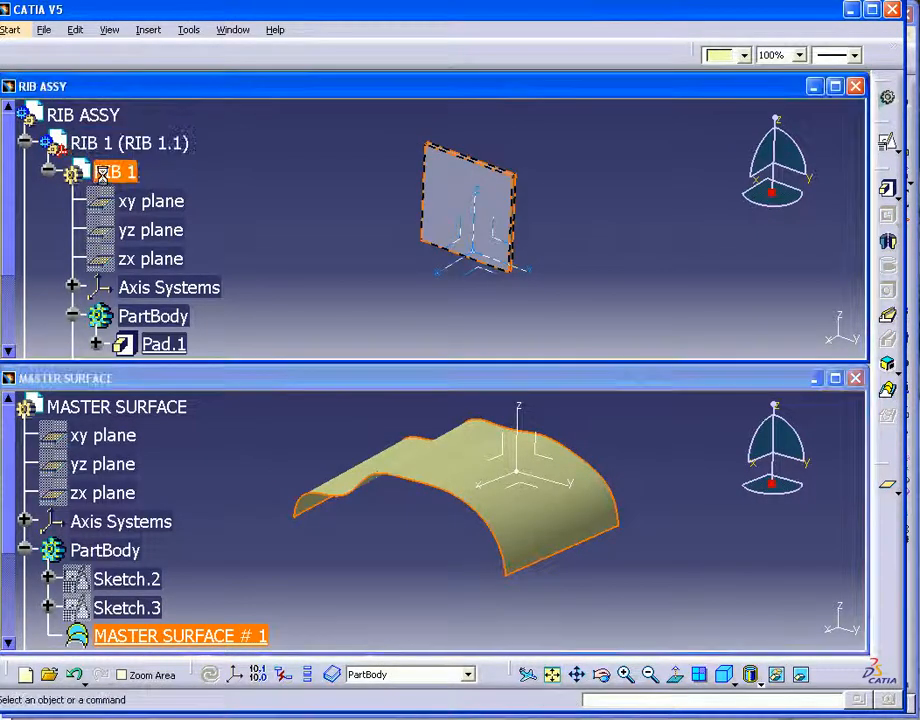
{"action": "right_click", "coordinate": [115, 177]}
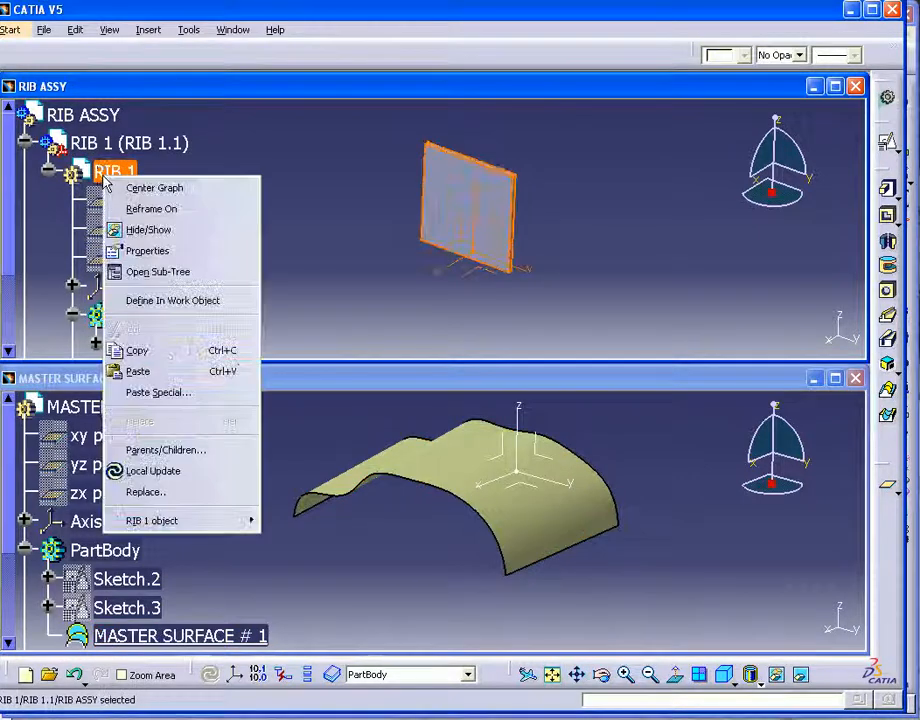
{"action": "left_click", "coordinate": [170, 390]}
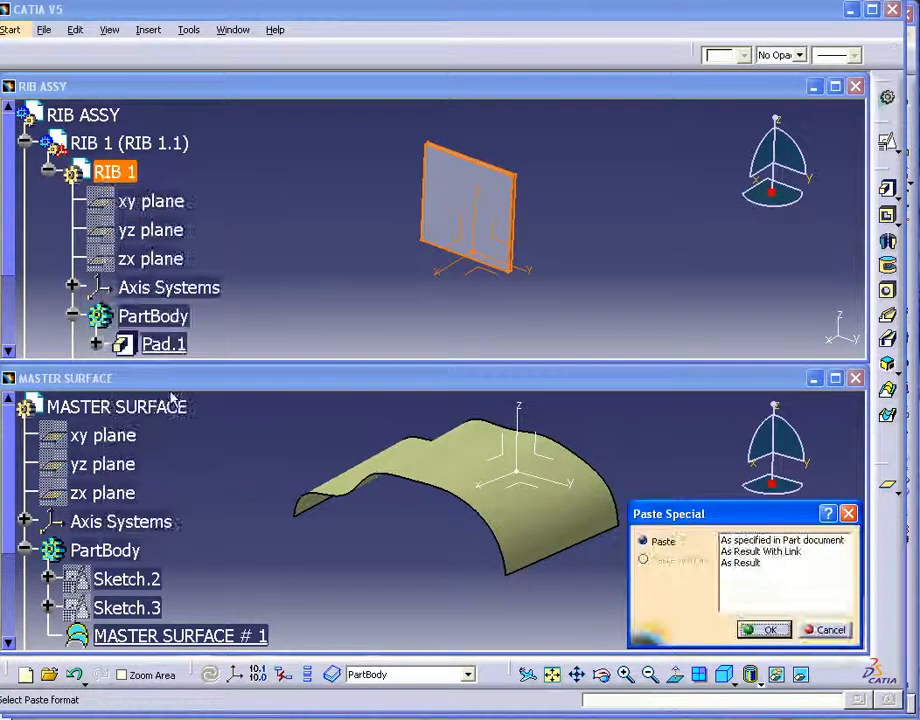
{"action": "left_click", "coordinate": [775, 551]}
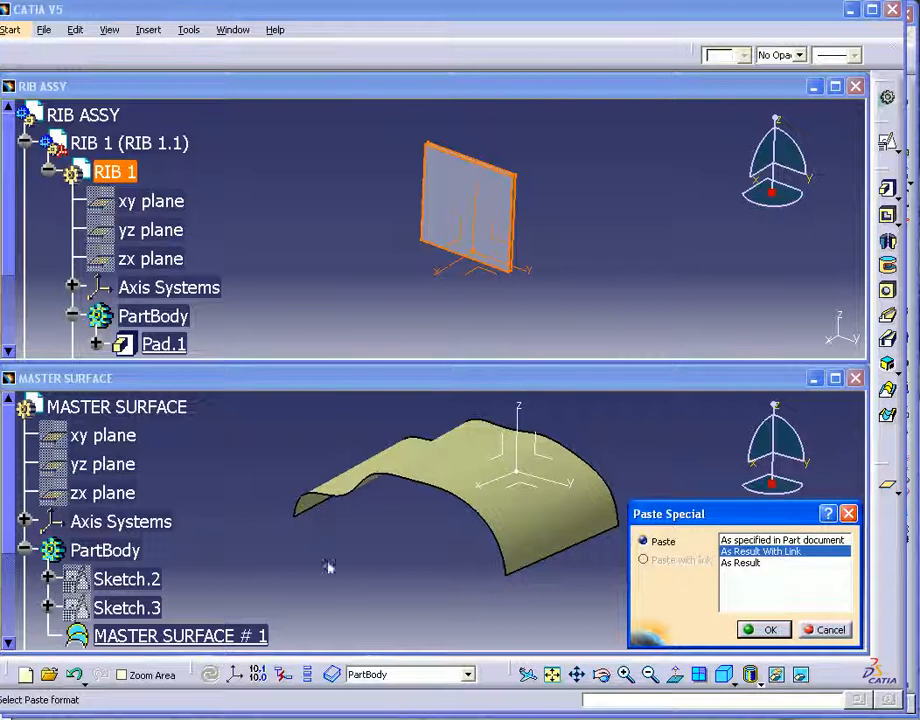
{"action": "left_click", "coordinate": [772, 630]}
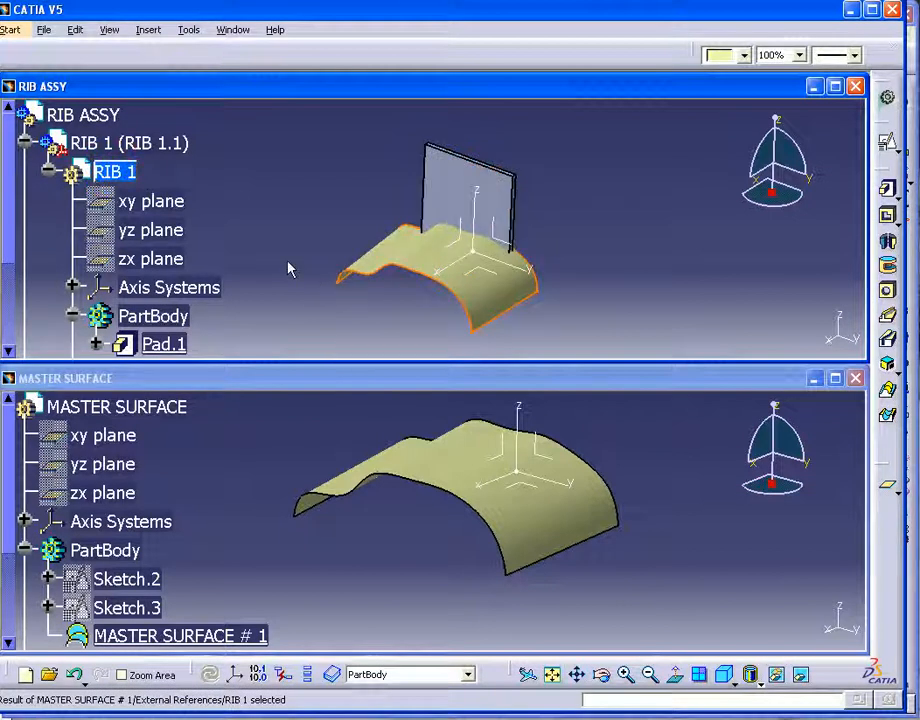
{"action": "left_click", "coordinate": [378, 314]}
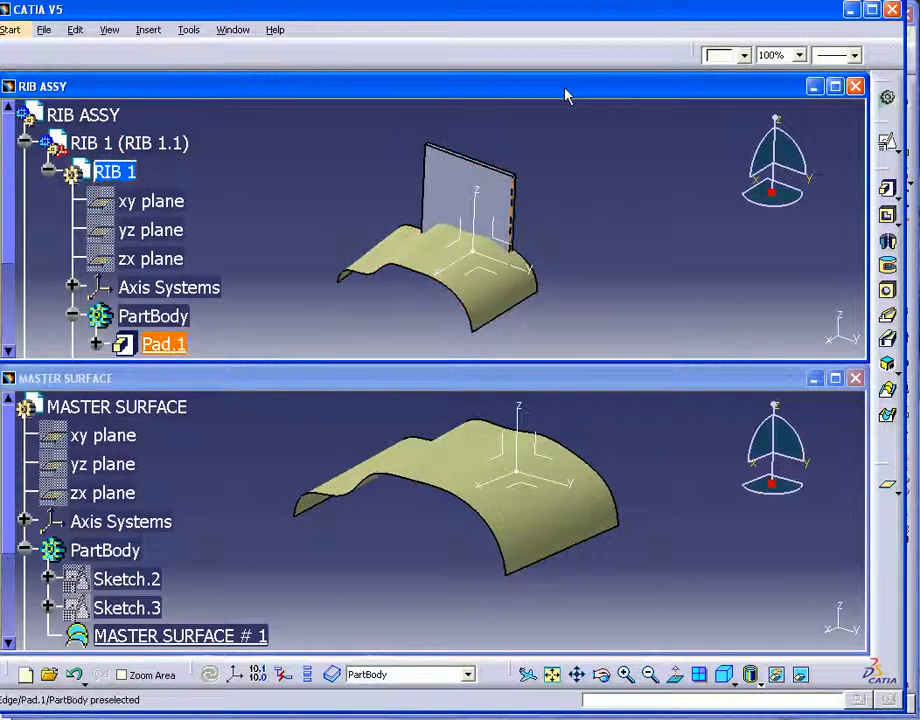
- Maximize the RIB ASSY window and reopen the pad's Sketch.1 for editing
{"action": "double_click", "coordinate": [565, 88]}
{"action": "middle_click_drag", "start_coordinate": [356, 536], "coordinate": [425, 540]}
{"action": "middle_click_drag", "start_coordinate": [444, 472], "coordinate": [536, 440]}
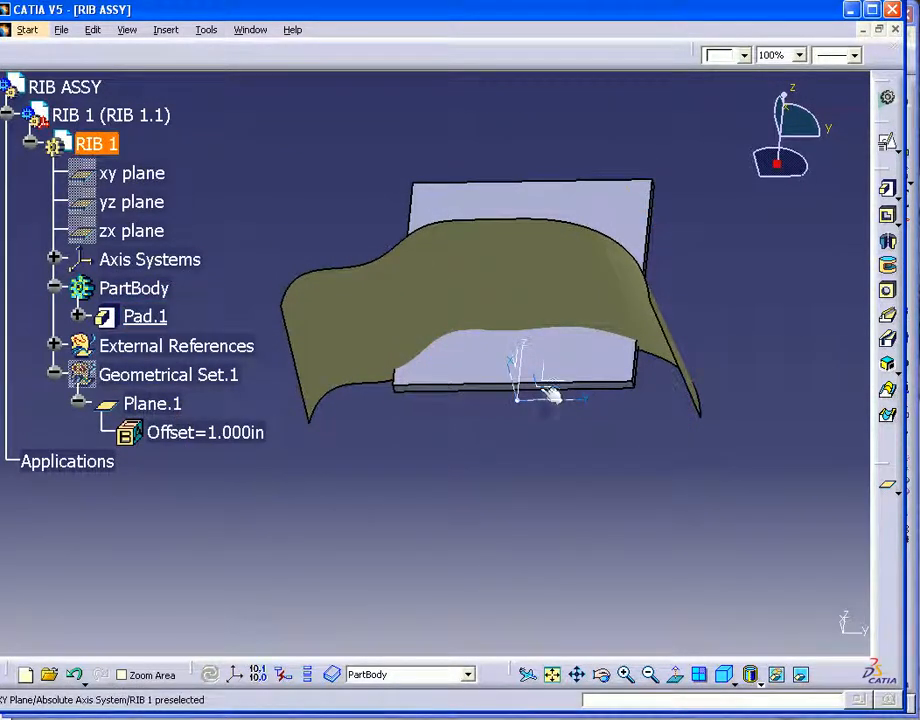
{"action": "middle_click_drag", "start_coordinate": [485, 409], "coordinate": [605, 387]}
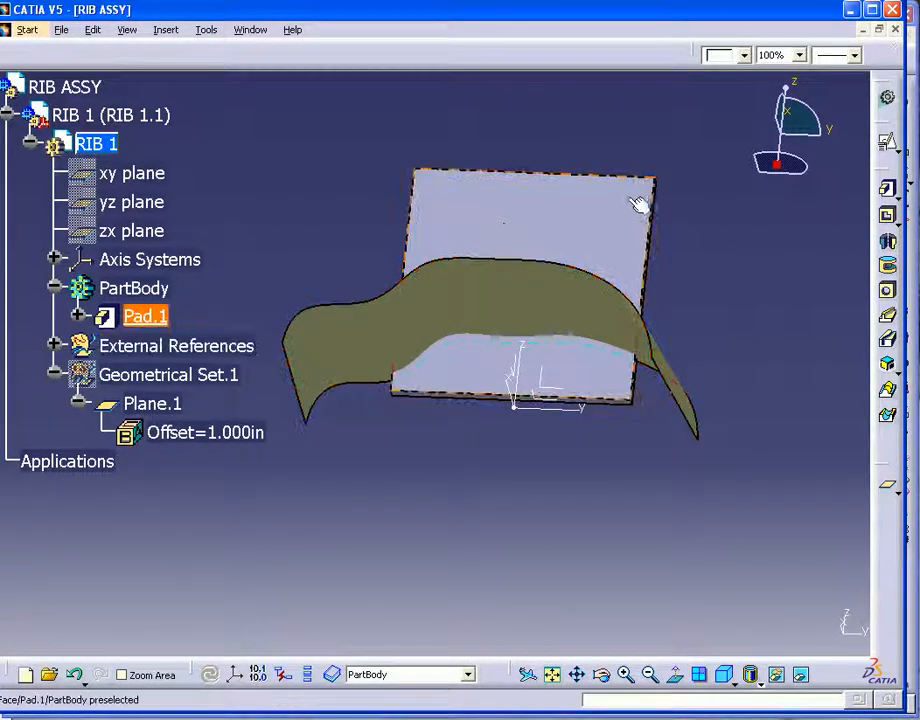
{"action": "middle_click_drag", "start_coordinate": [437, 503], "coordinate": [458, 579]}
{"action": "middle_click_drag", "start_coordinate": [493, 520], "coordinate": [460, 518]}
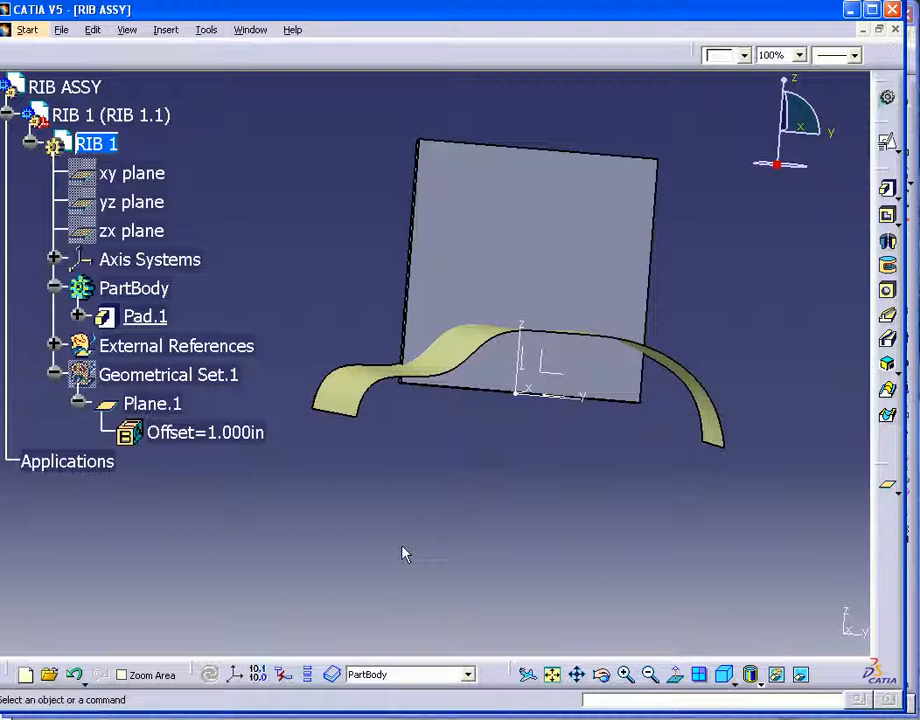
{"action": "left_click", "coordinate": [78, 316]}
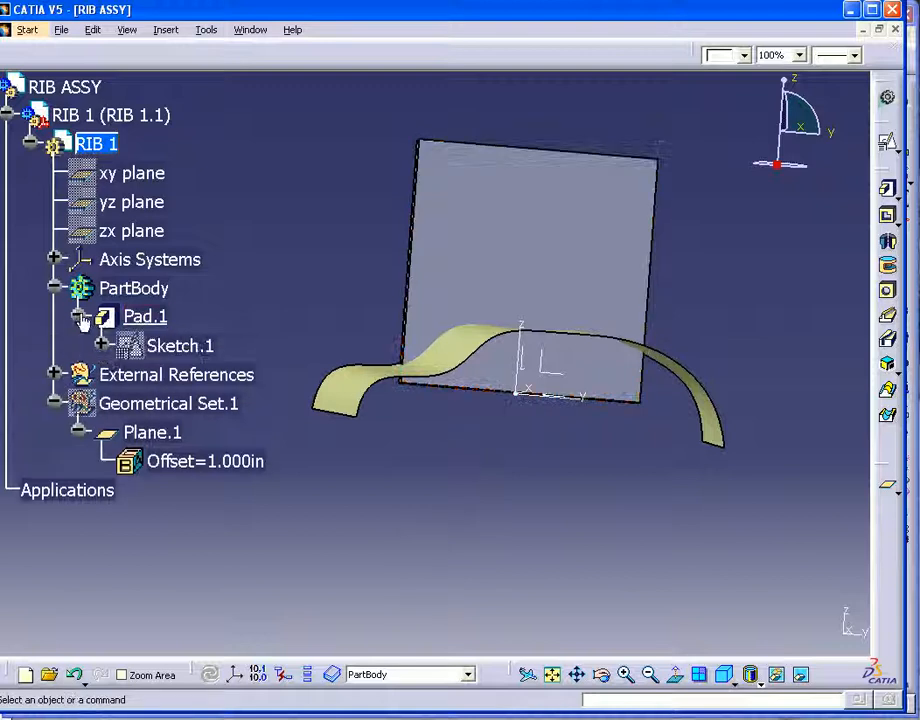
{"action": "double_click", "coordinate": [165, 346]}
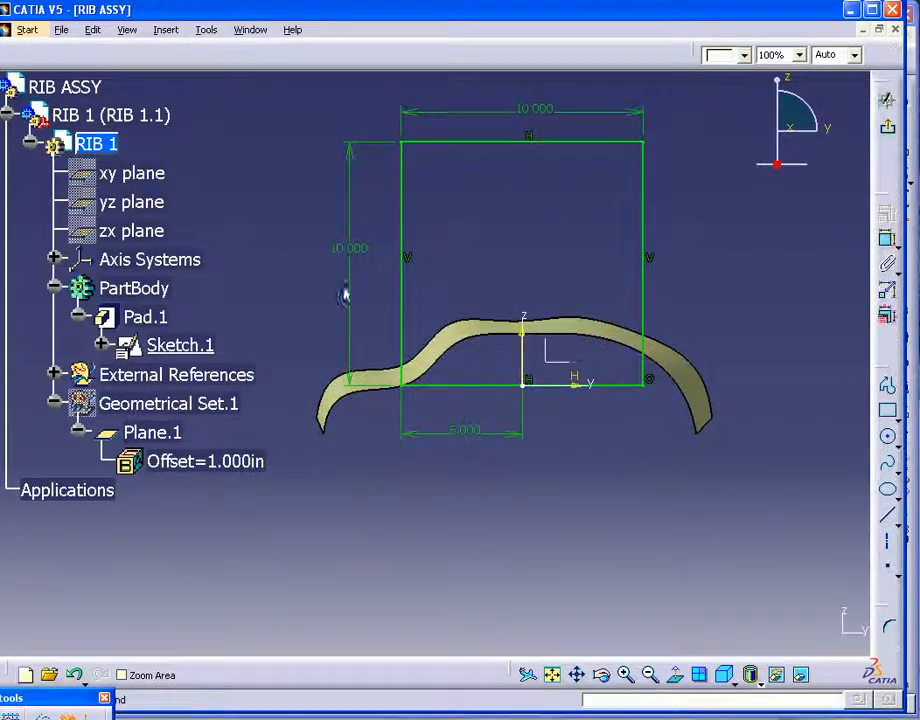
- Set the rectangle's offset from the origin to 10 in and its width to 20 in, and exit the sketch
{"action": "double_click", "coordinate": [464, 431]}
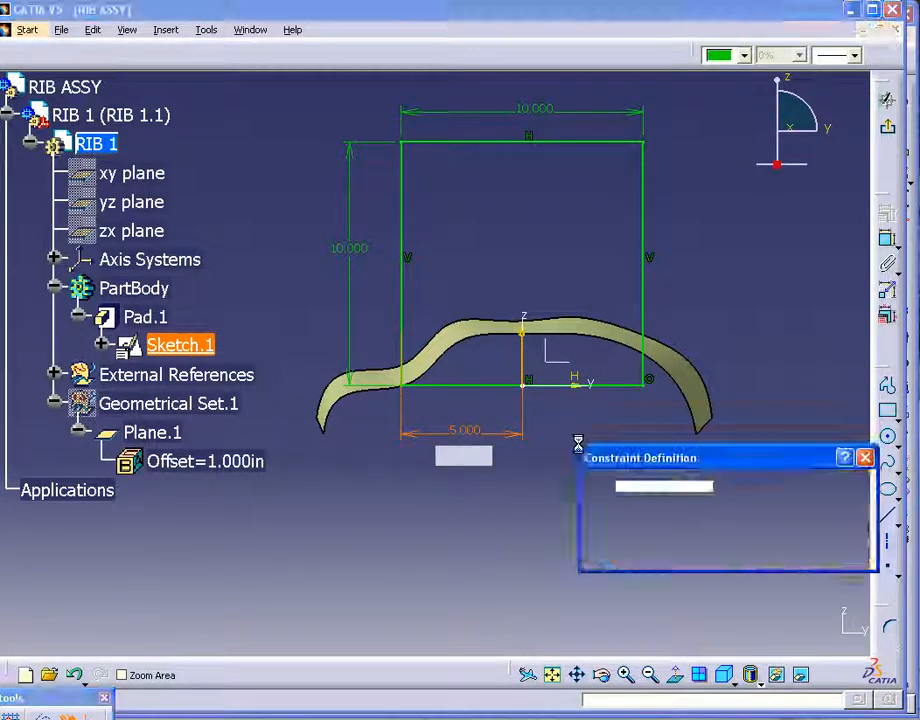
{"action": "type", "text": "10"}
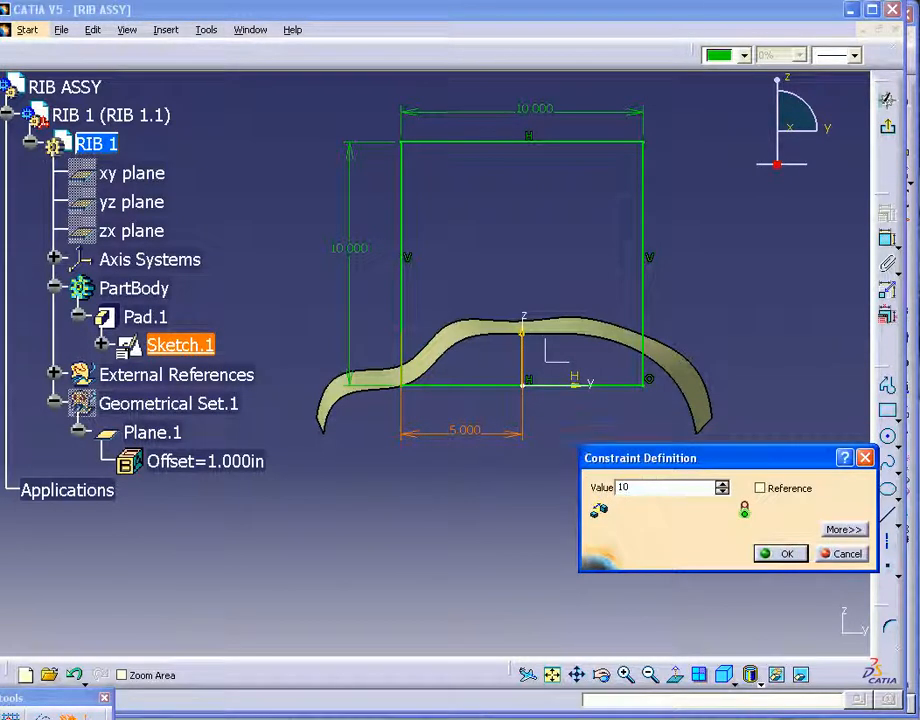
{"action": "key", "text": "Return"}
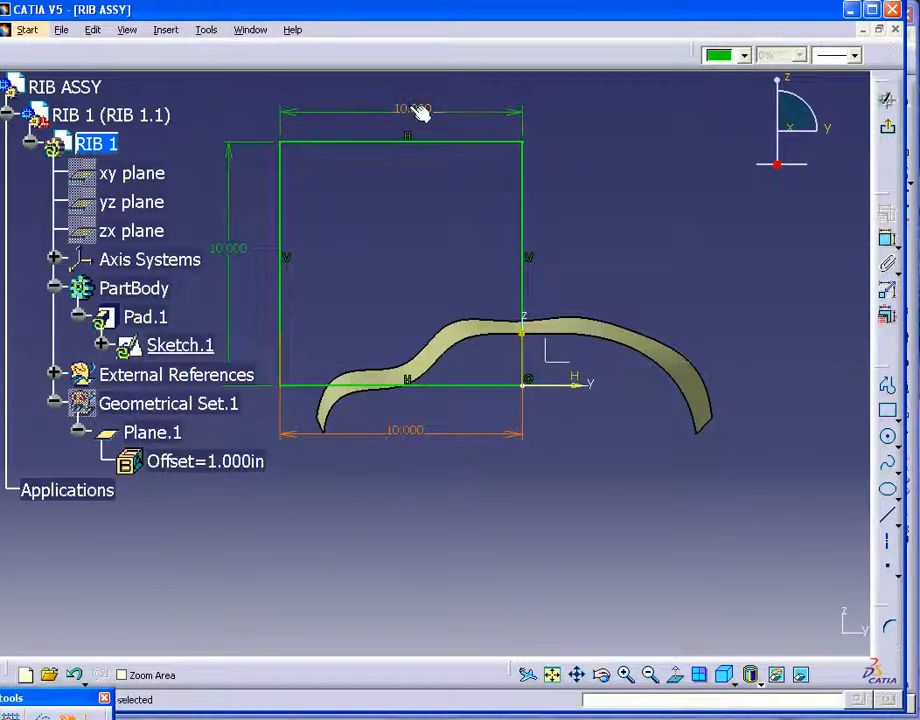
{"action": "double_click", "coordinate": [420, 111]}
{"action": "type", "text": "20"}
{"action": "key", "text": "Return"}
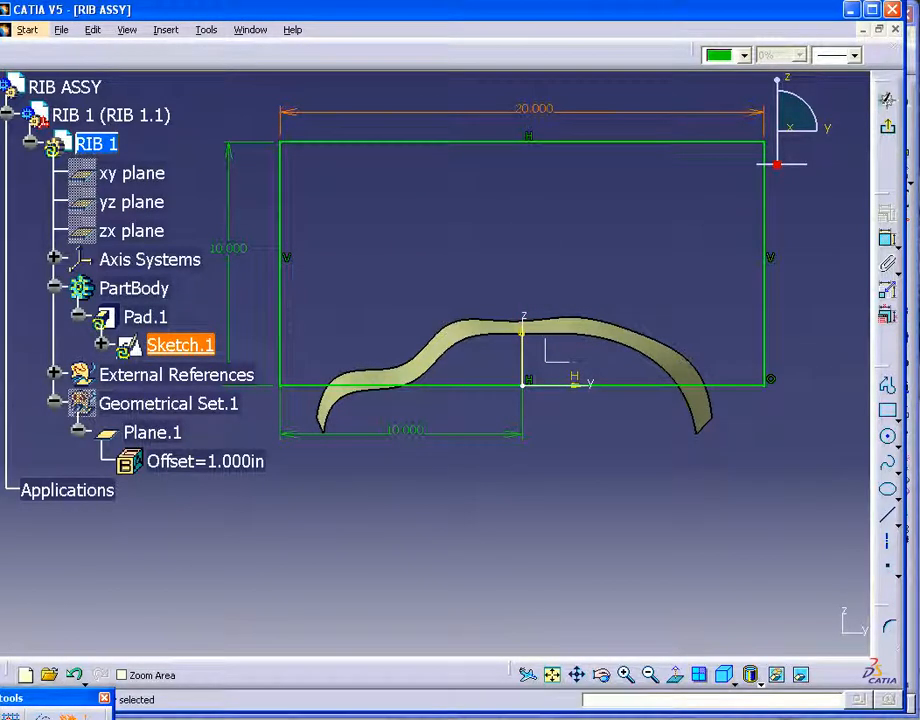
{"action": "left_click", "coordinate": [887, 128]}
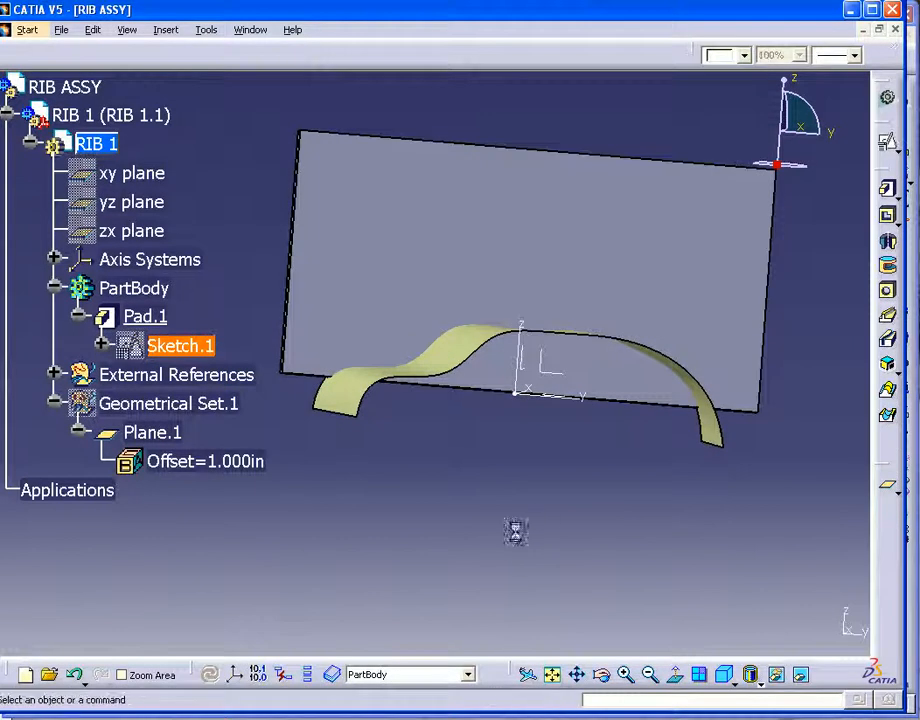
- Expand External References in RIB 1 and inspect the parents and children of Result of MASTER SURFACE # 1
{"action": "middle_click_drag", "start_coordinate": [546, 487], "coordinate": [565, 500]}
{"action": "middle_click_drag", "start_coordinate": [418, 454], "coordinate": [400, 485]}
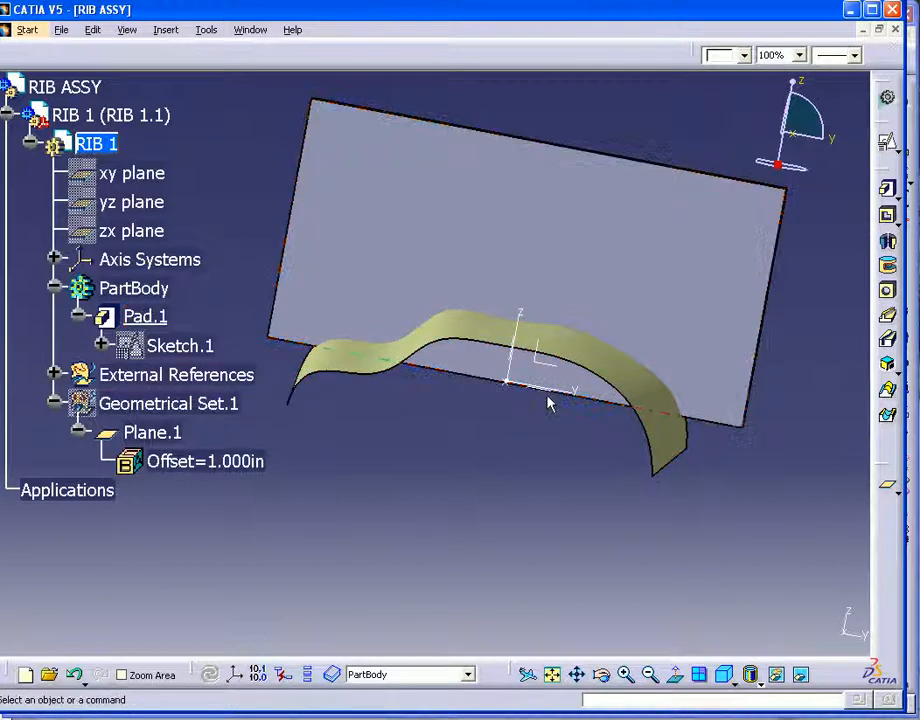
{"action": "middle_click_drag", "start_coordinate": [476, 494], "coordinate": [511, 378]}
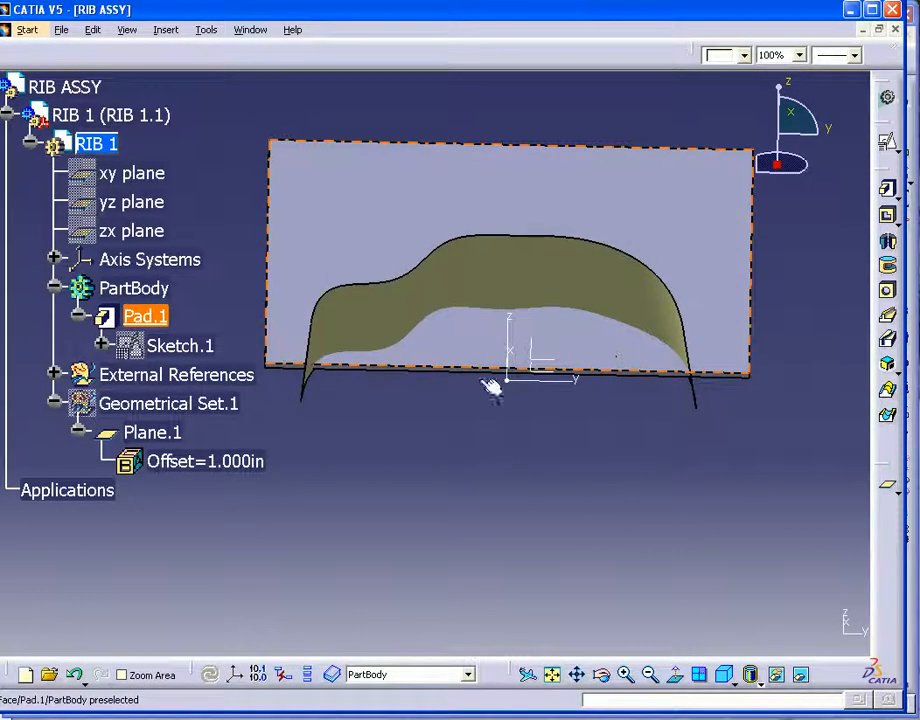
{"action": "middle_click_drag", "start_coordinate": [493, 435], "coordinate": [370, 425]}
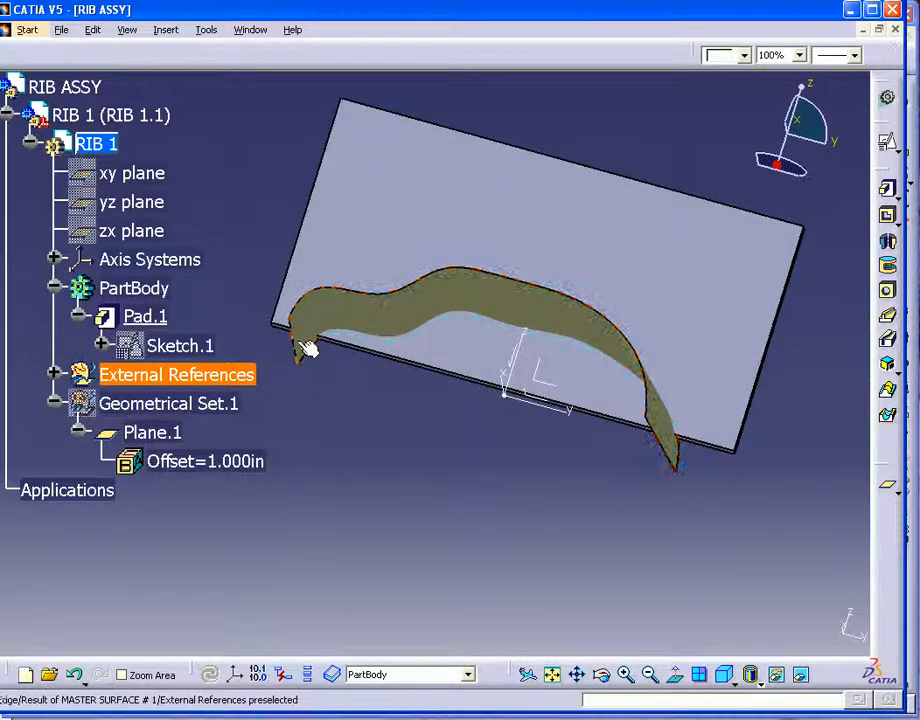
{"action": "middle_click_drag", "start_coordinate": [524, 474], "coordinate": [510, 500]}
{"action": "middle_click_drag", "start_coordinate": [463, 468], "coordinate": [526, 513]}
{"action": "left_click", "coordinate": [53, 374]}
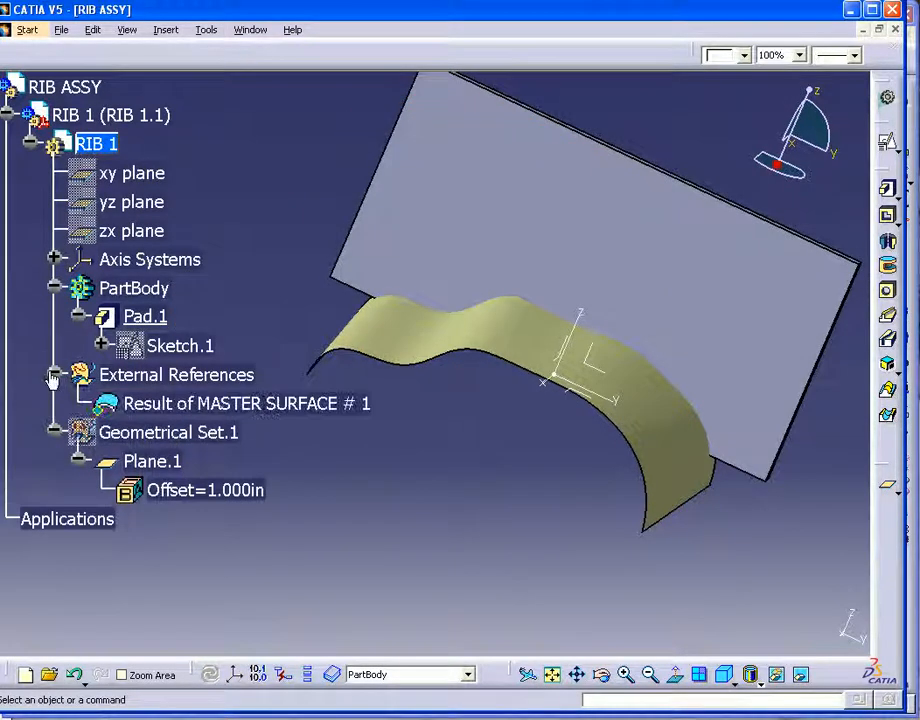
{"action": "left_click", "coordinate": [182, 404]}
{"action": "right_click", "coordinate": [184, 405]}
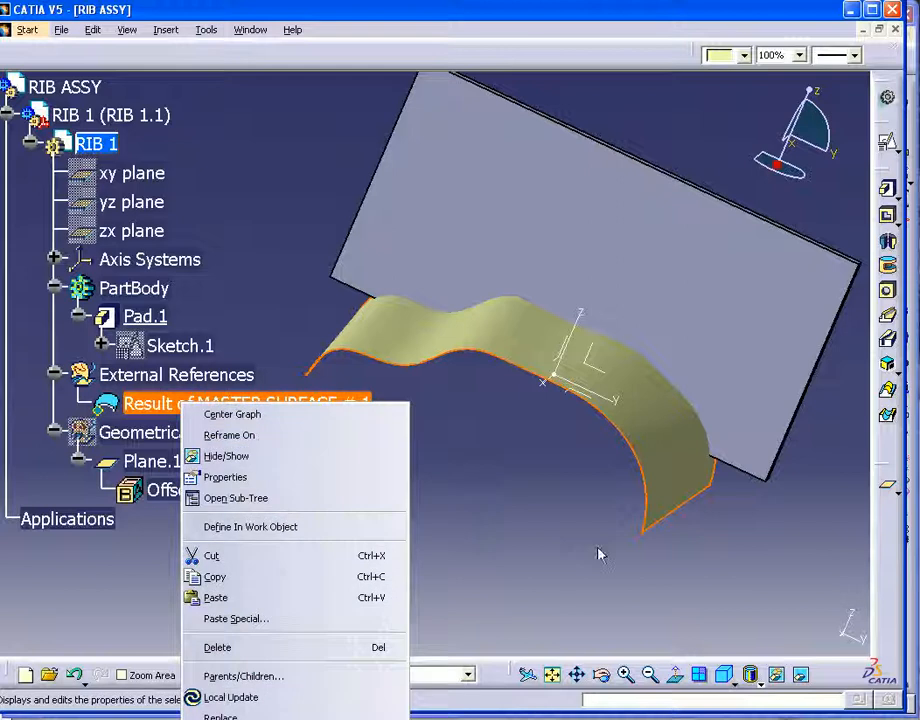
{"action": "left_click", "coordinate": [228, 677]}
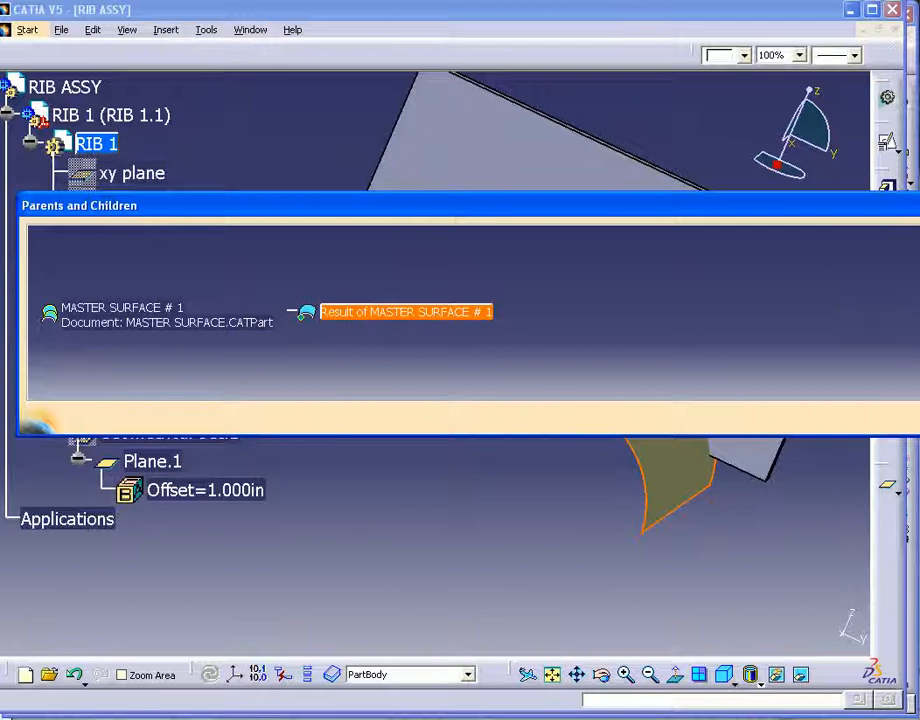
{"action": "key", "text": "Escape"}
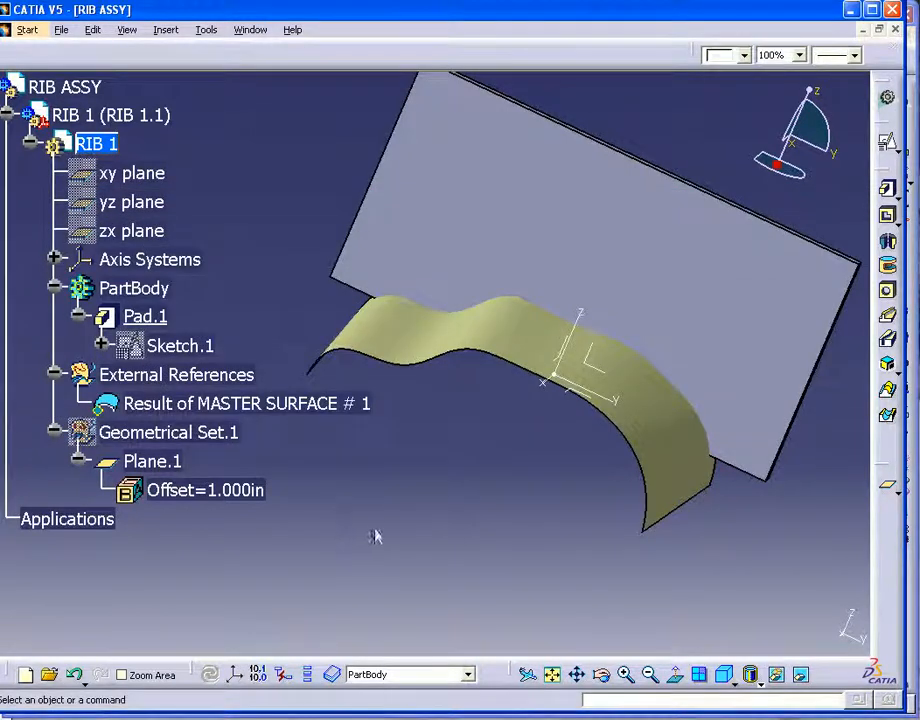
- Split the pad with the Result of MASTER SURFACE # 1, keeping the material beneath the surface
{"action": "left_click", "coordinate": [165, 30]}
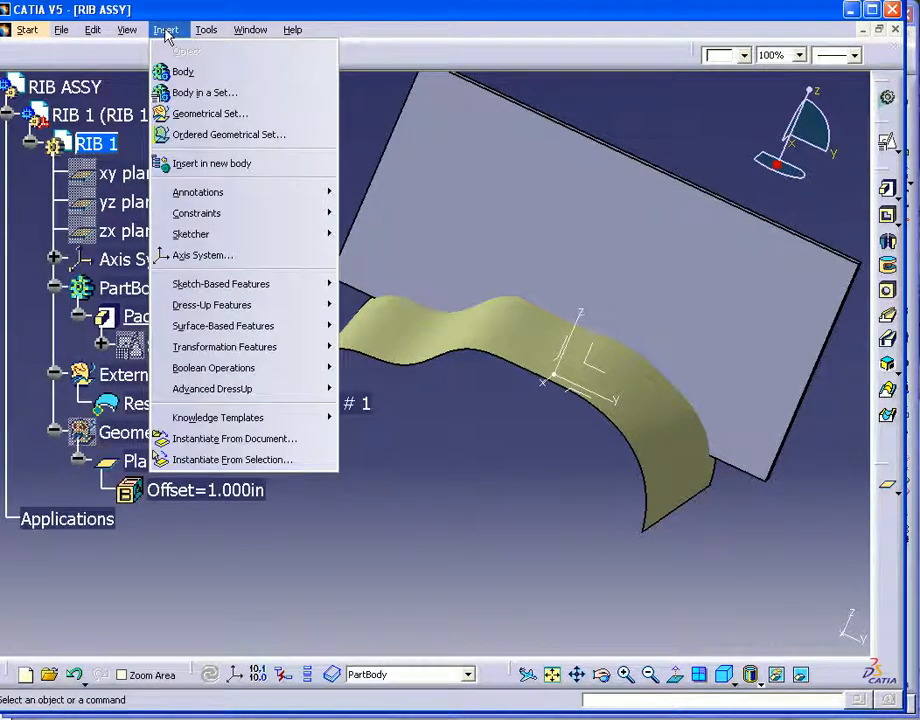
{"action": "mouse_move", "coordinate": [213, 331]}
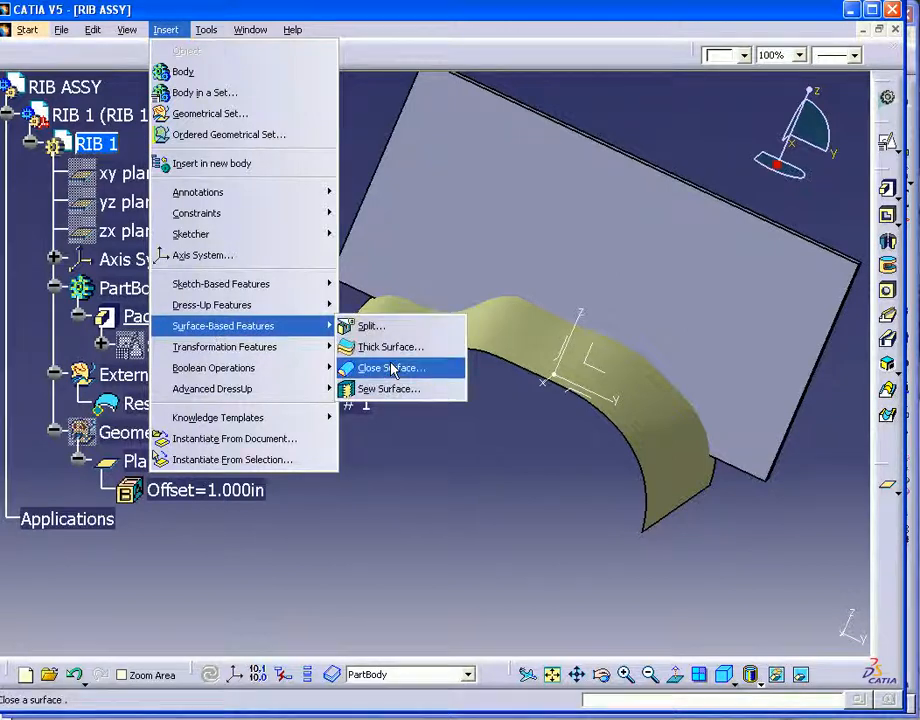
{"action": "left_click", "coordinate": [370, 324]}
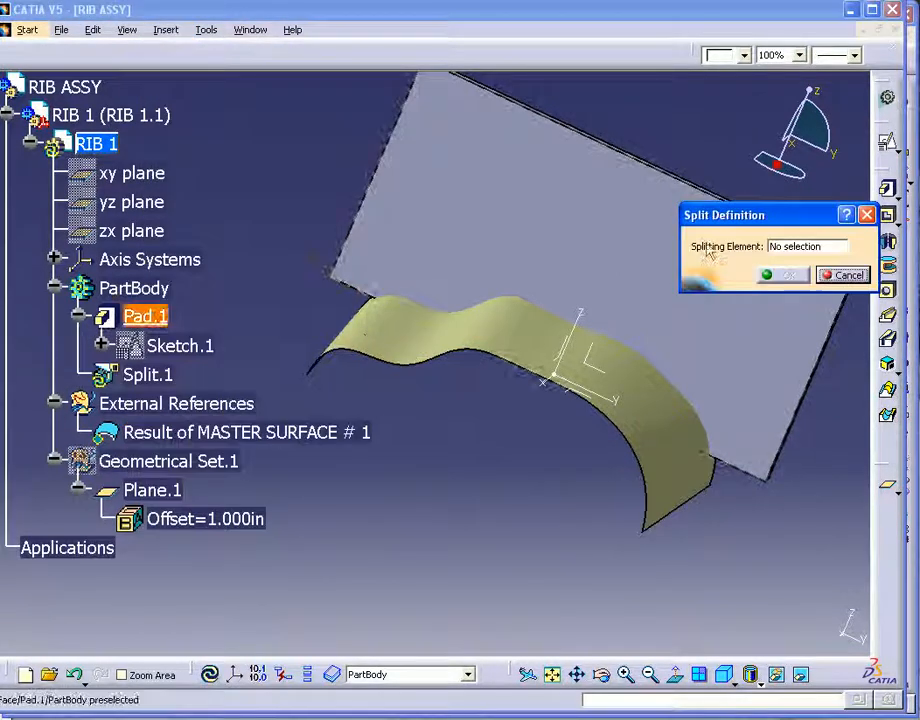
{"action": "left_click", "coordinate": [541, 334]}
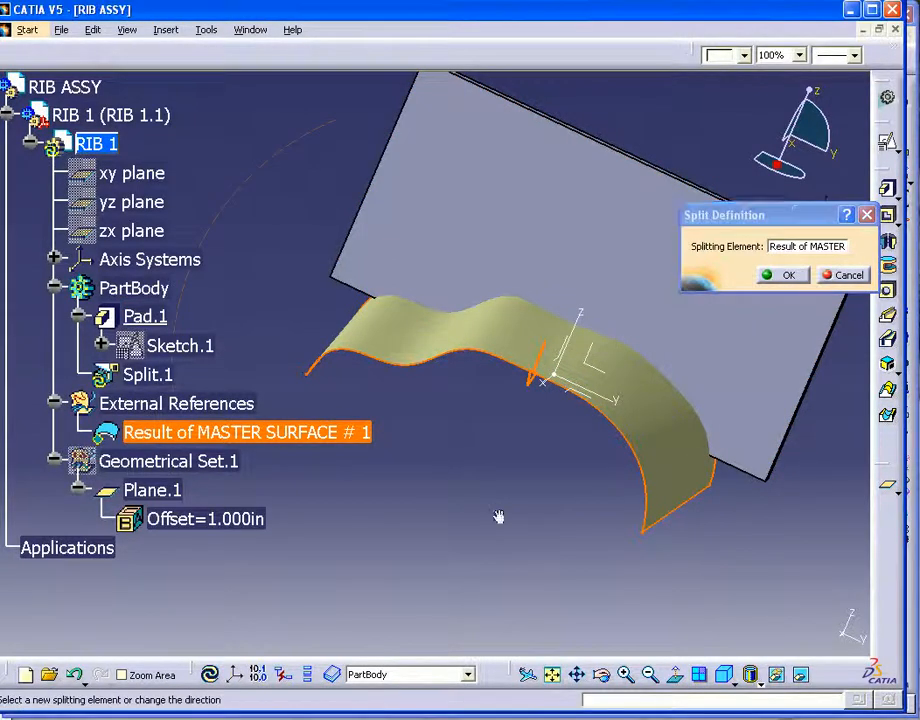
{"action": "middle_click_drag", "start_coordinate": [497, 507], "coordinate": [537, 383]}
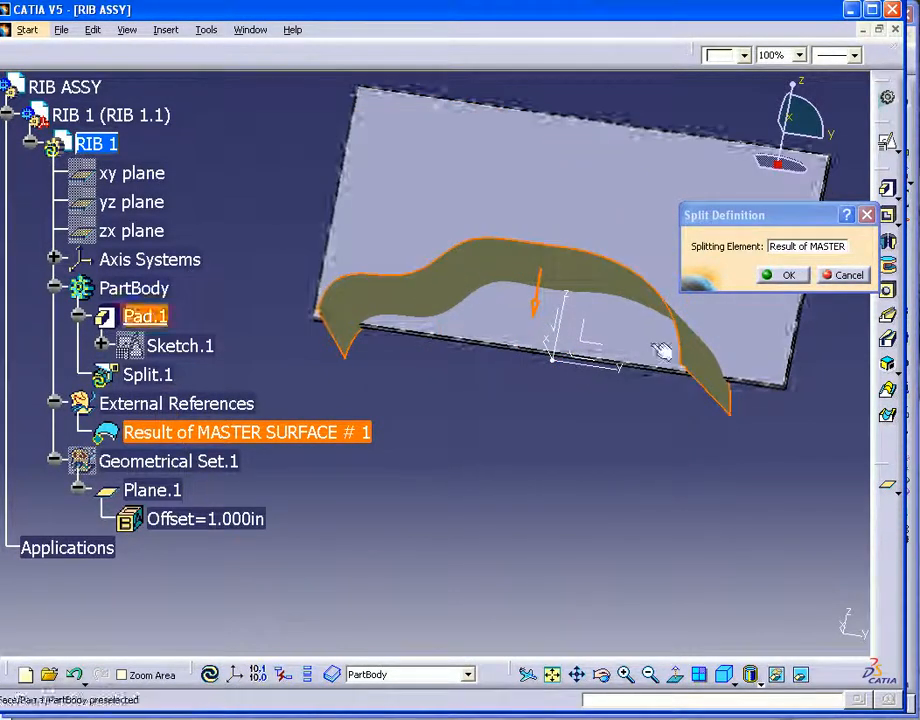
{"action": "left_click", "coordinate": [789, 276]}
- Check the parents and children of the linked master surface for its dependency on the split
{"action": "middle_click_drag", "start_coordinate": [565, 478], "coordinate": [540, 452]}
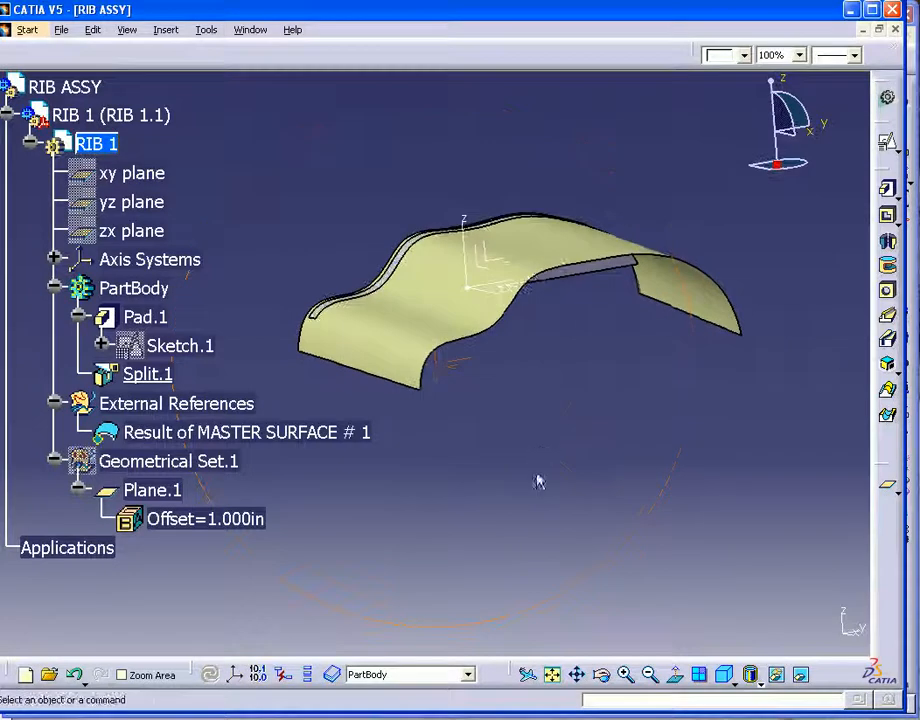
{"action": "right_click", "coordinate": [218, 440]}
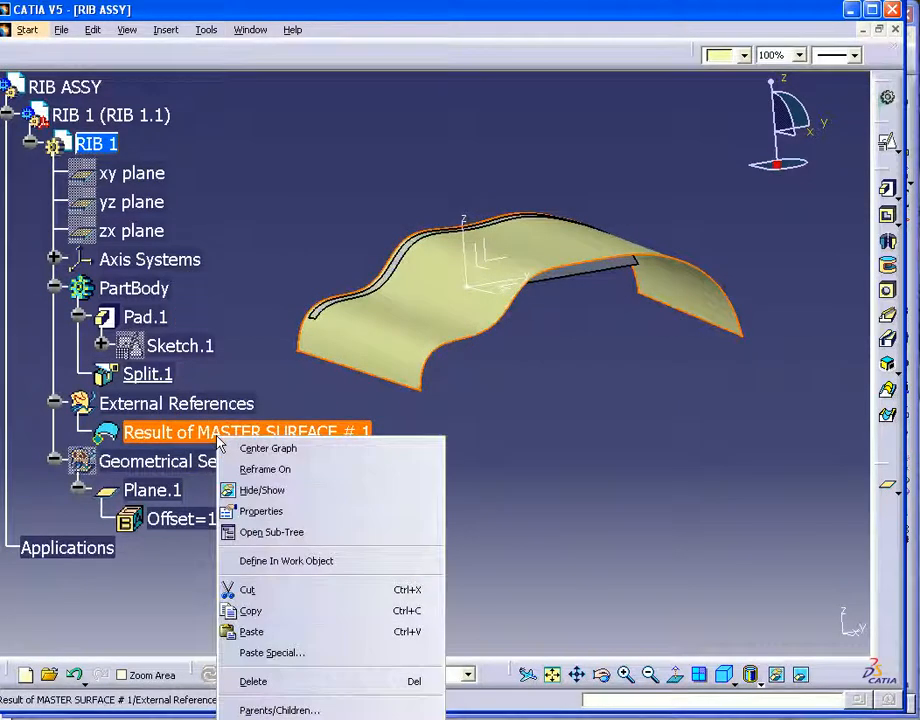
{"action": "left_click", "coordinate": [263, 711]}
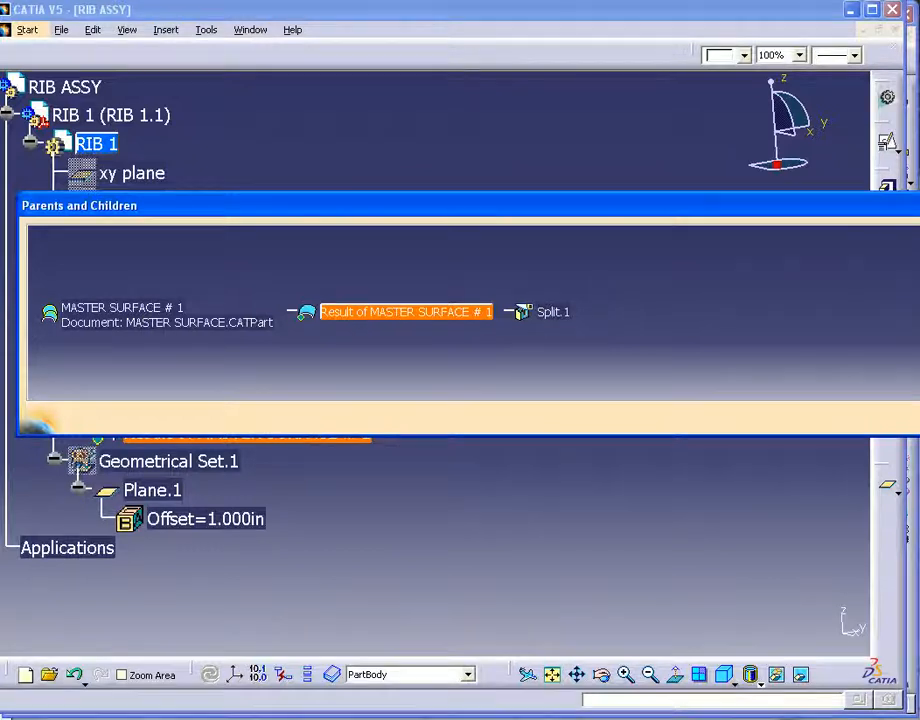
{"action": "key", "text": "Escape"}
- Shell the split rib with a 0.1 in inside thickness, removing its large flat face
{"action": "middle_click_drag", "start_coordinate": [552, 434], "coordinate": [511, 433]}
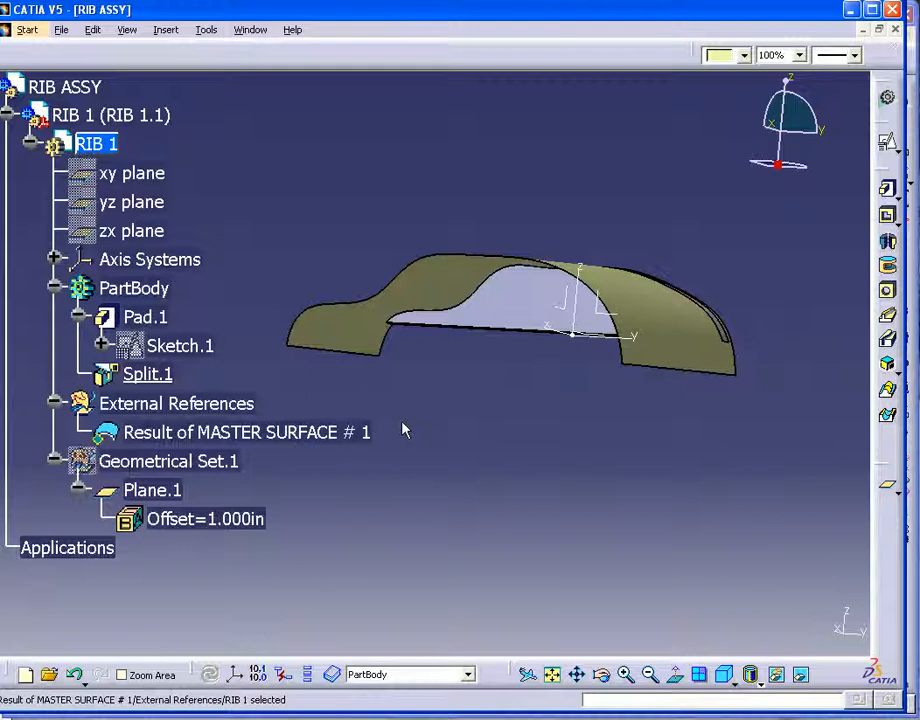
{"action": "left_click", "coordinate": [166, 30]}
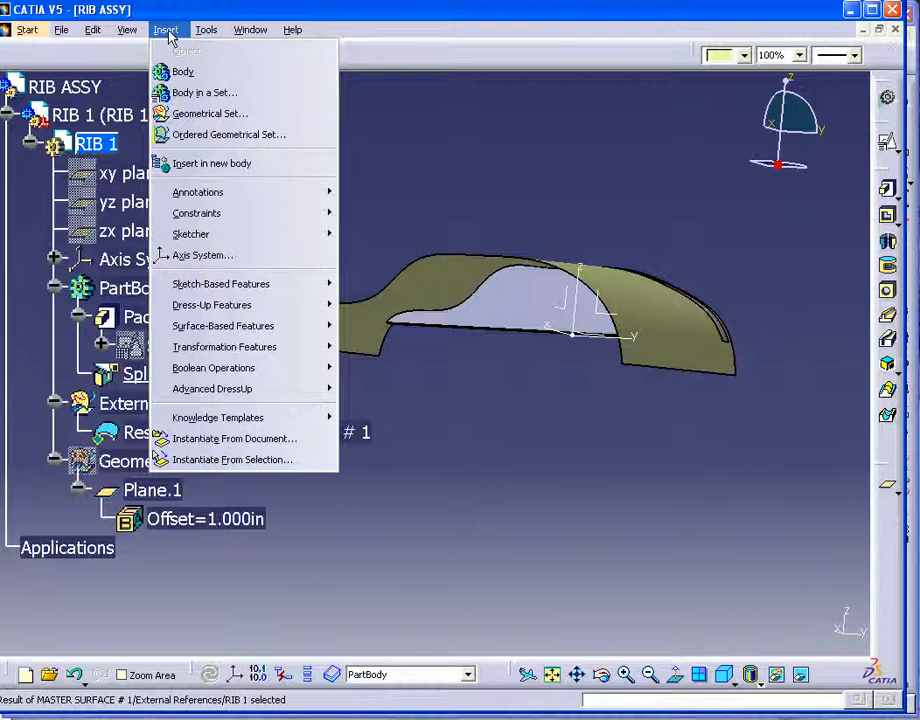
{"action": "mouse_move", "coordinate": [221, 307]}
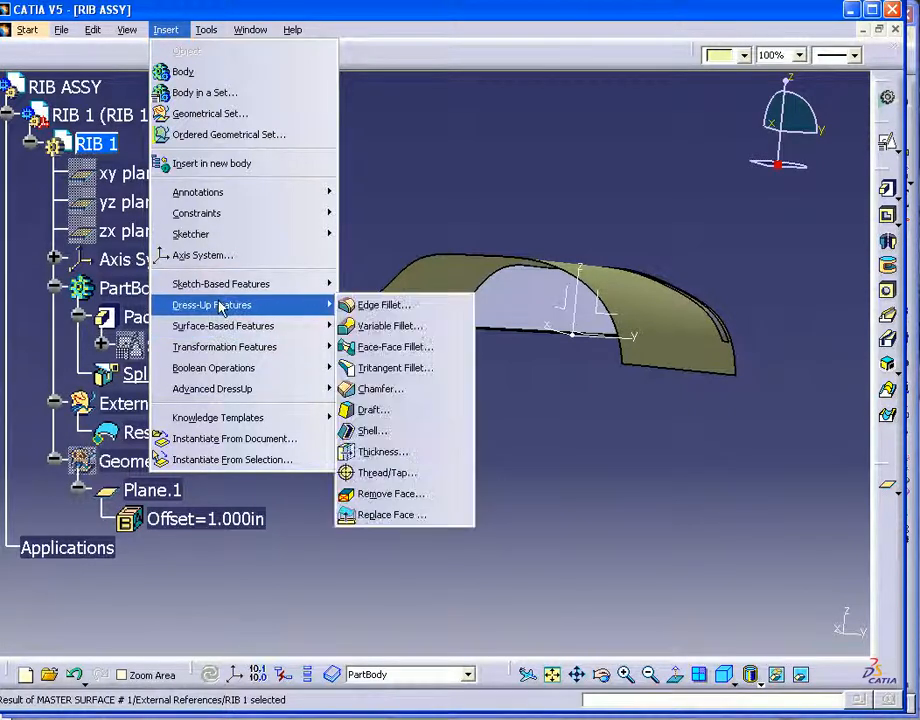
{"action": "left_click", "coordinate": [368, 433]}
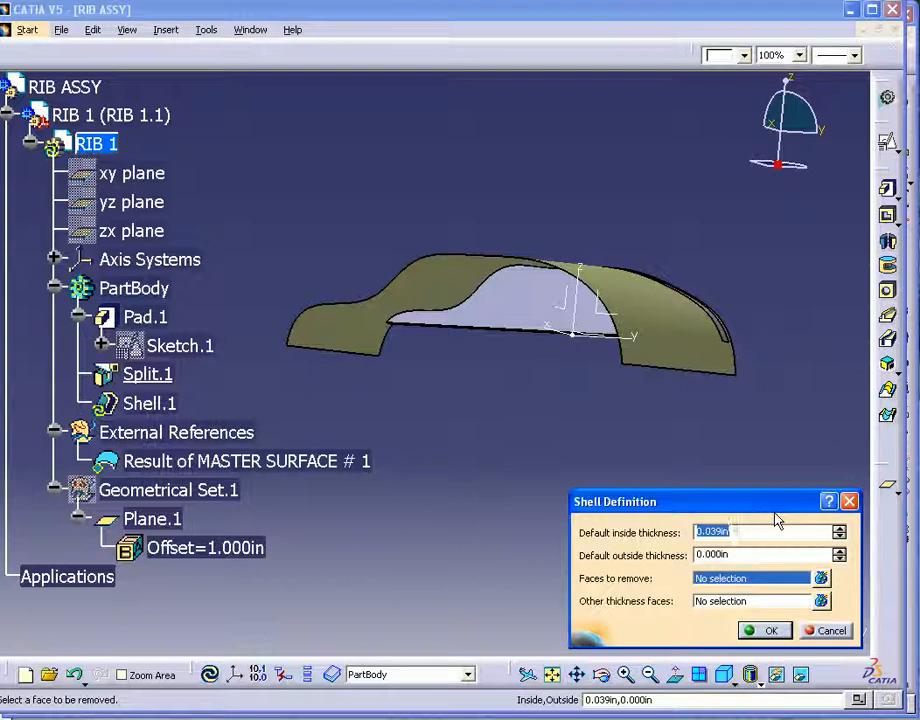
{"action": "type", "text": ".1"}
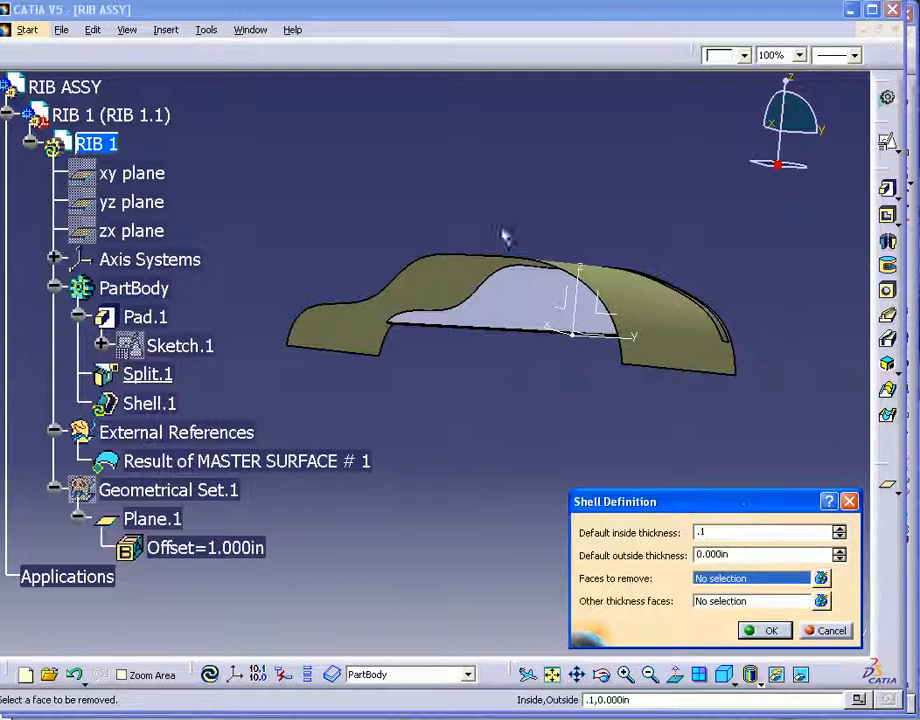
{"action": "left_click", "coordinate": [538, 302]}
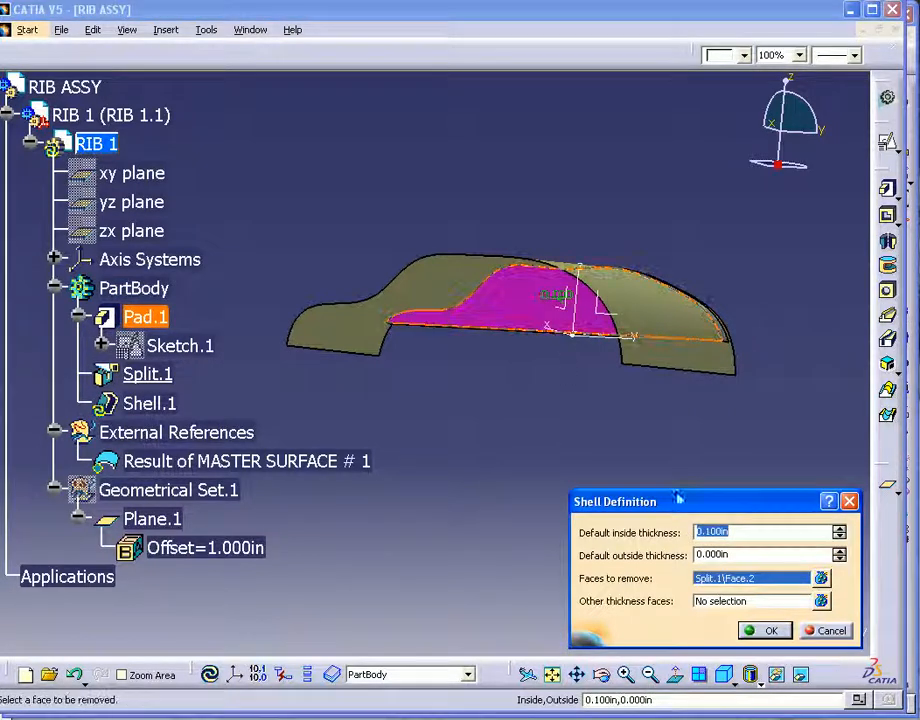
{"action": "left_click", "coordinate": [760, 630]}
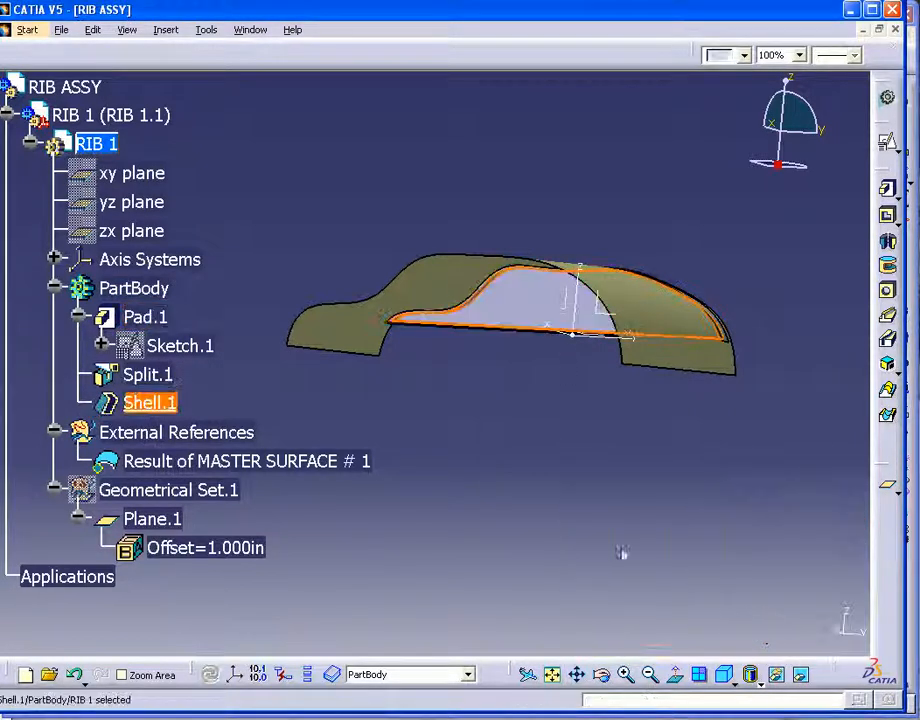
{"action": "middle_click_drag", "start_coordinate": [495, 487], "coordinate": [460, 516]}
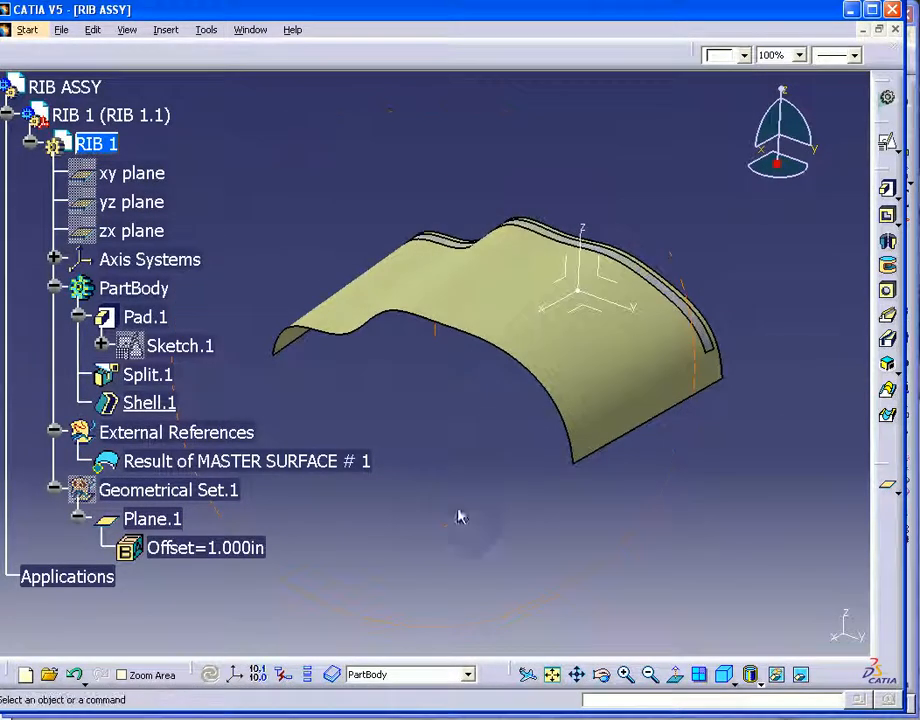
- Tile the RIB ASSY and MASTER SURFACE windows horizontally to compare them, and maximize RIB ASSY again
{"action": "left_click", "coordinate": [251, 33]}
{"action": "left_click", "coordinate": [283, 50]}
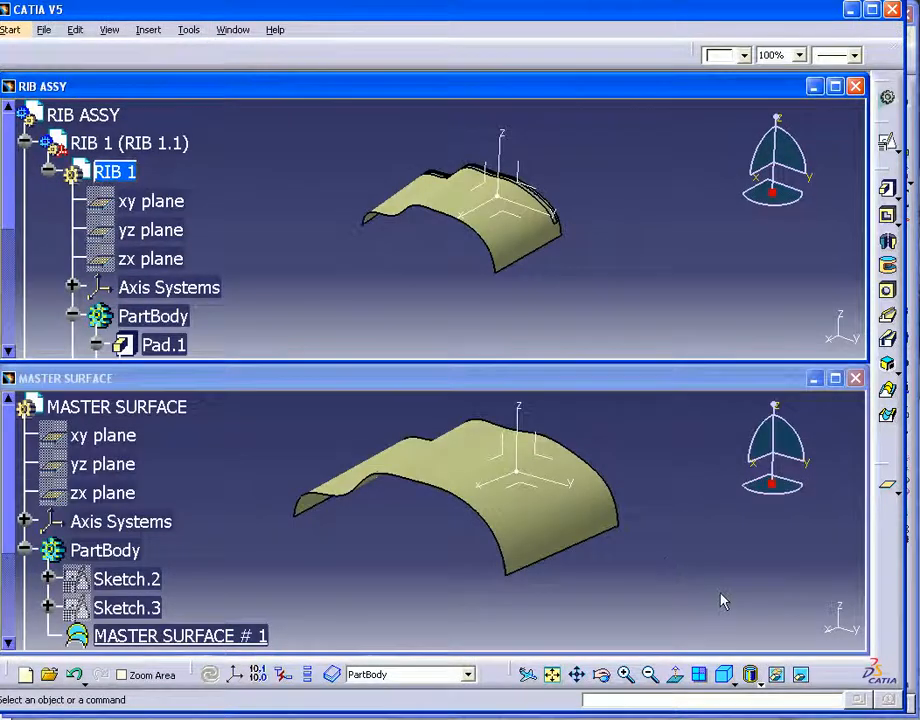
{"action": "double_click", "coordinate": [115, 148]}
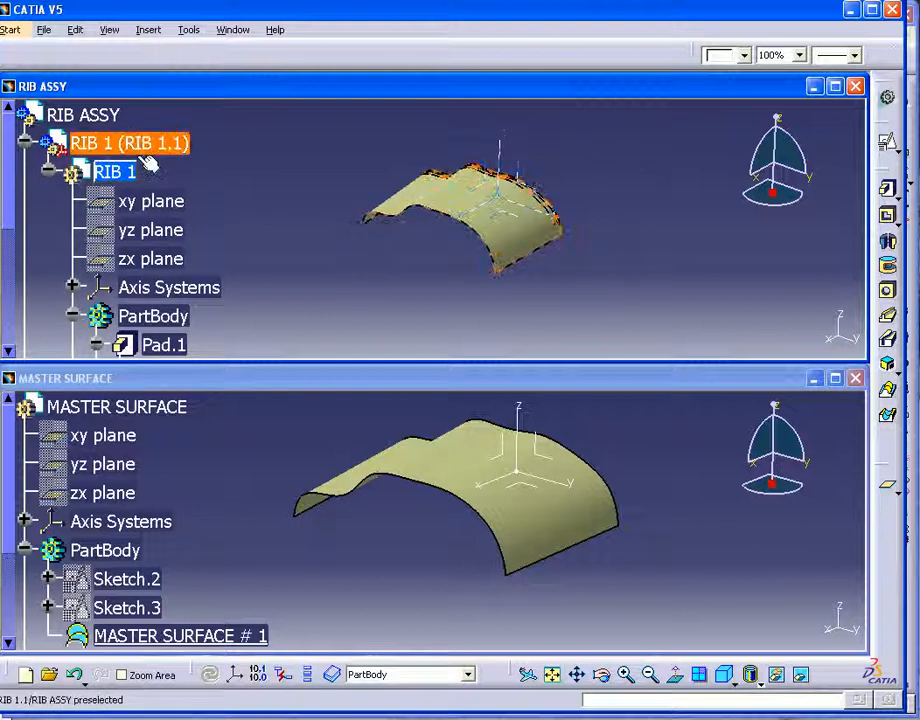
{"action": "double_click", "coordinate": [341, 88]}
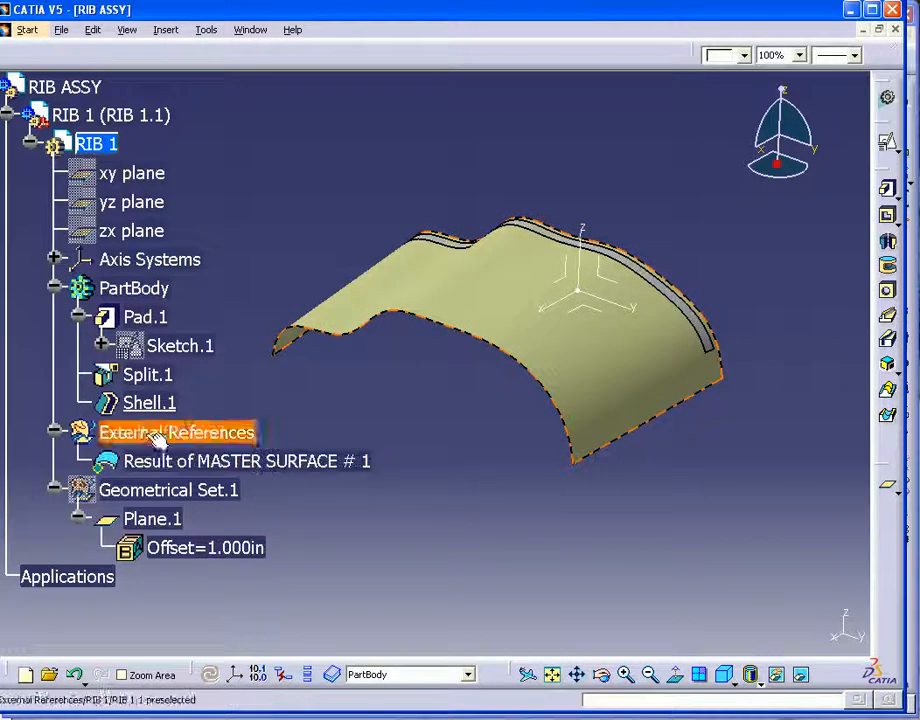
- Review the parents and children of Result of MASTER SURFACE # 1 to trace its source document
{"action": "left_click", "coordinate": [222, 463]}
{"action": "right_click", "coordinate": [222, 463]}
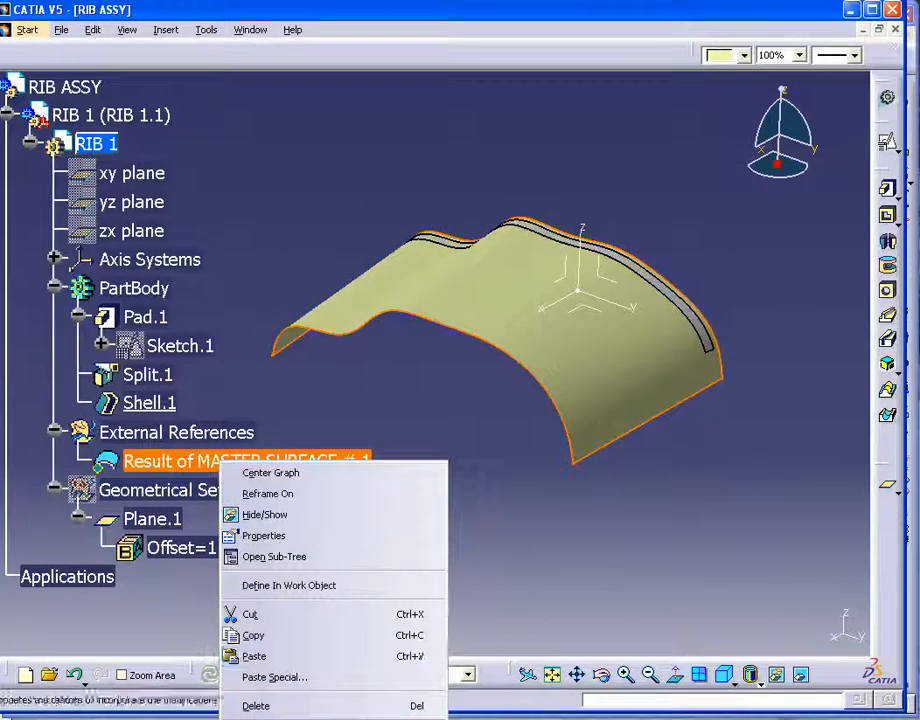
{"action": "left_click", "coordinate": [325, 718]}
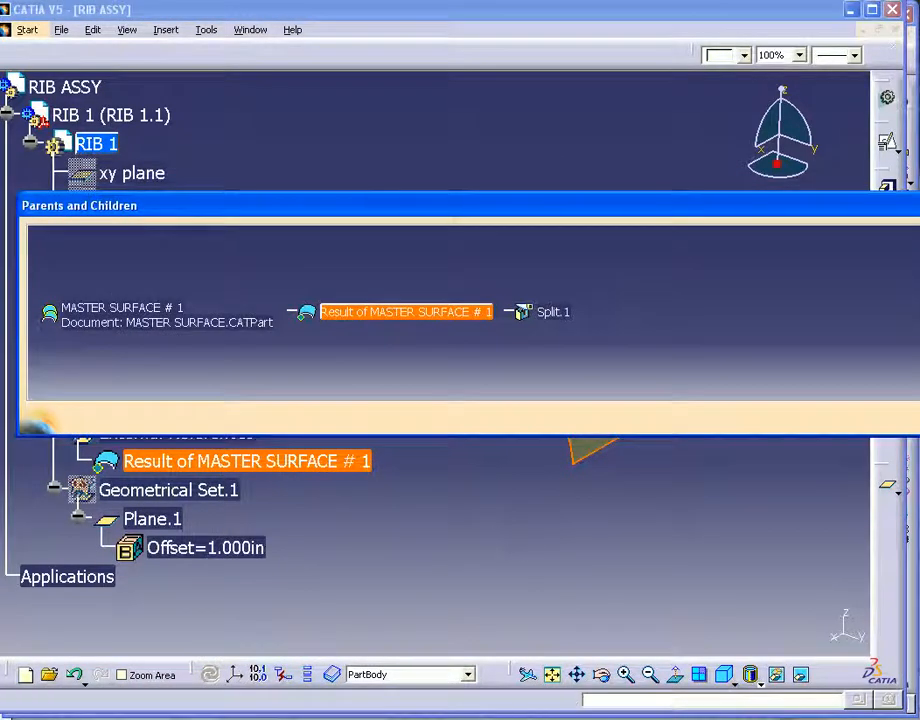
{"action": "left_click", "coordinate": [918, 205]}
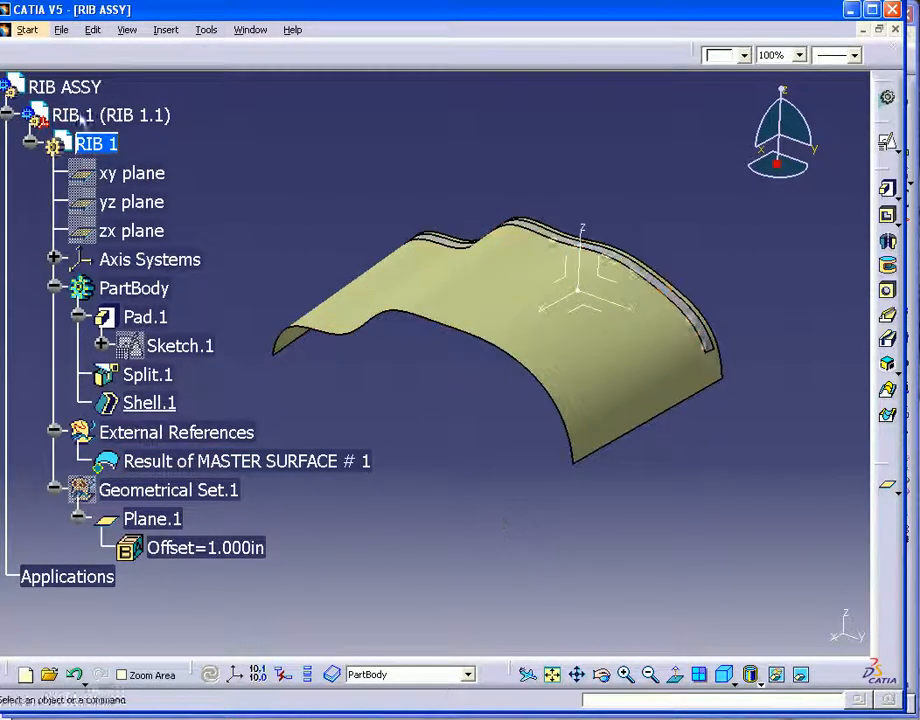
- Activate the top-level RIB ASSY product for assembly editing
{"action": "double_click", "coordinate": [62, 87]}
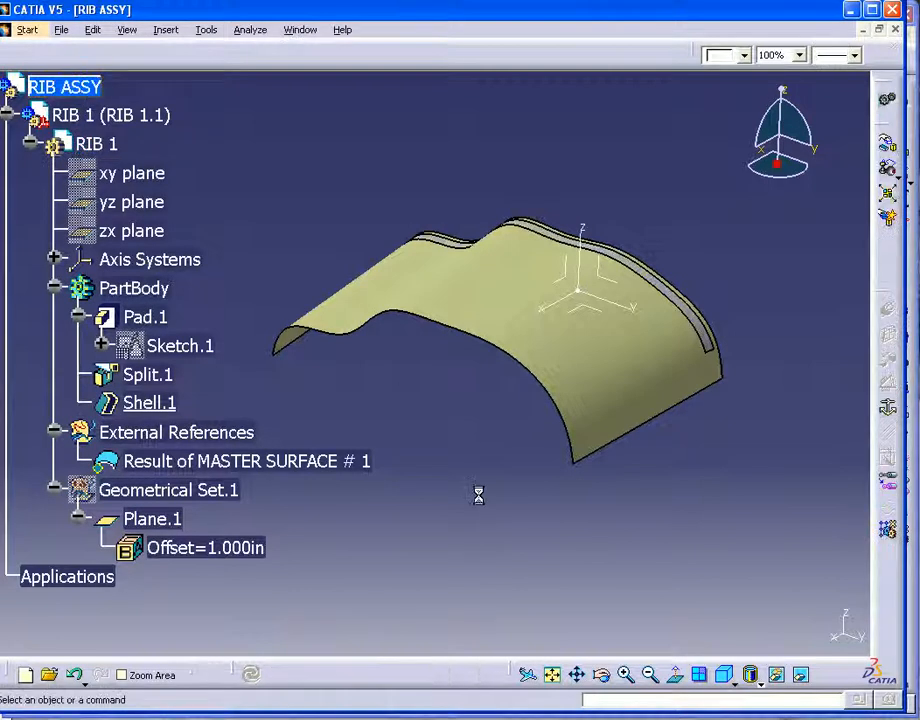
- Duplicate the RIB 1 component within the top-level RIB ASSY product using Paste Special with the Break Link format
{"action": "right_click", "coordinate": [131, 117]}
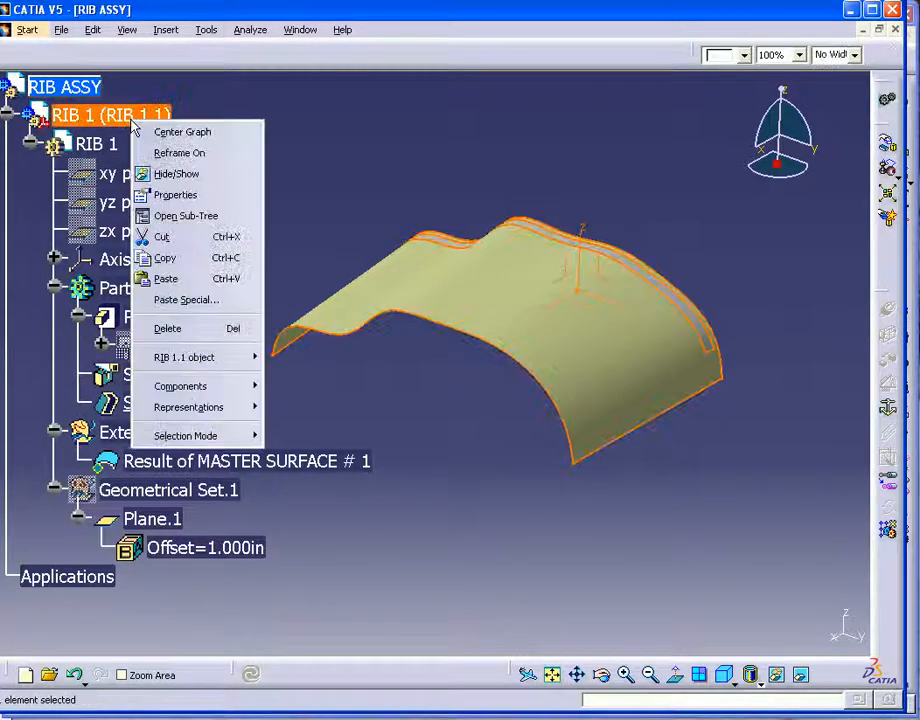
{"action": "left_click", "coordinate": [163, 258]}
{"action": "left_click", "coordinate": [75, 88]}
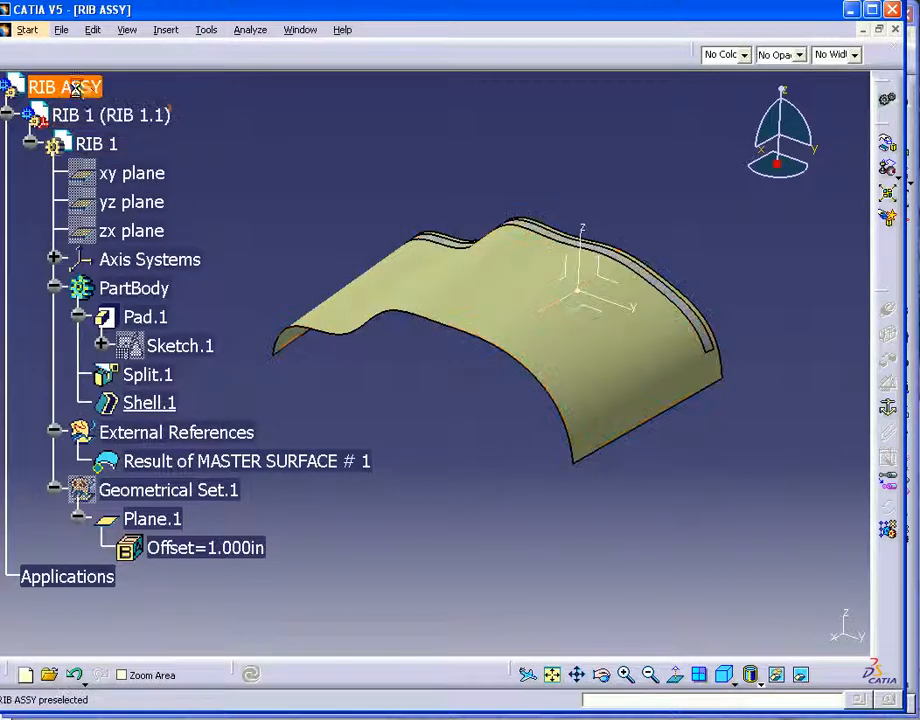
{"action": "right_click", "coordinate": [79, 92]}
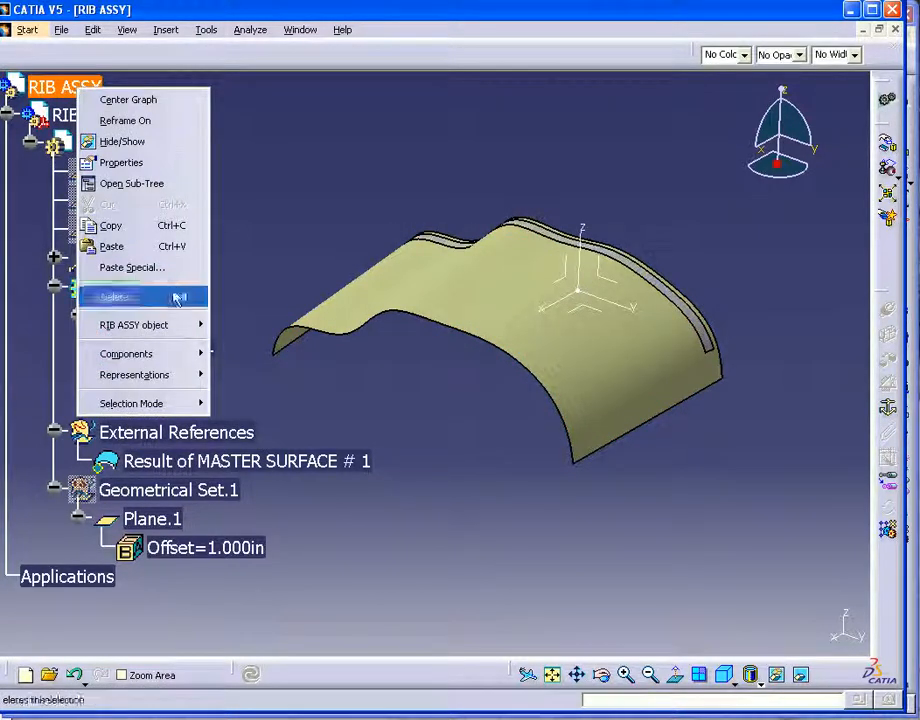
{"action": "left_click", "coordinate": [152, 268]}
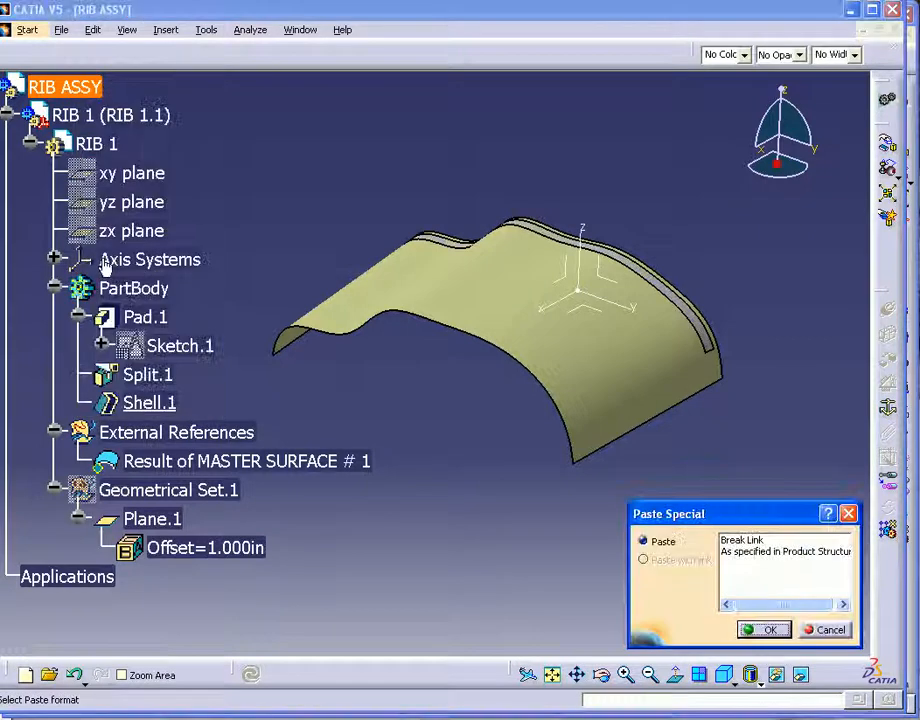
{"action": "left_click", "coordinate": [745, 541]}
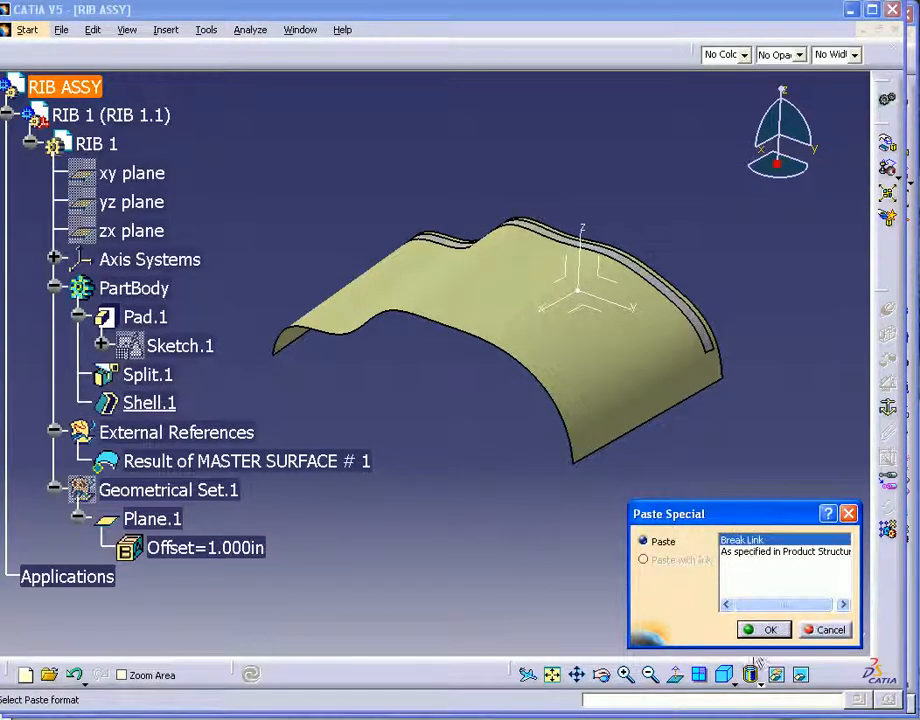
{"action": "left_click", "coordinate": [780, 631]}
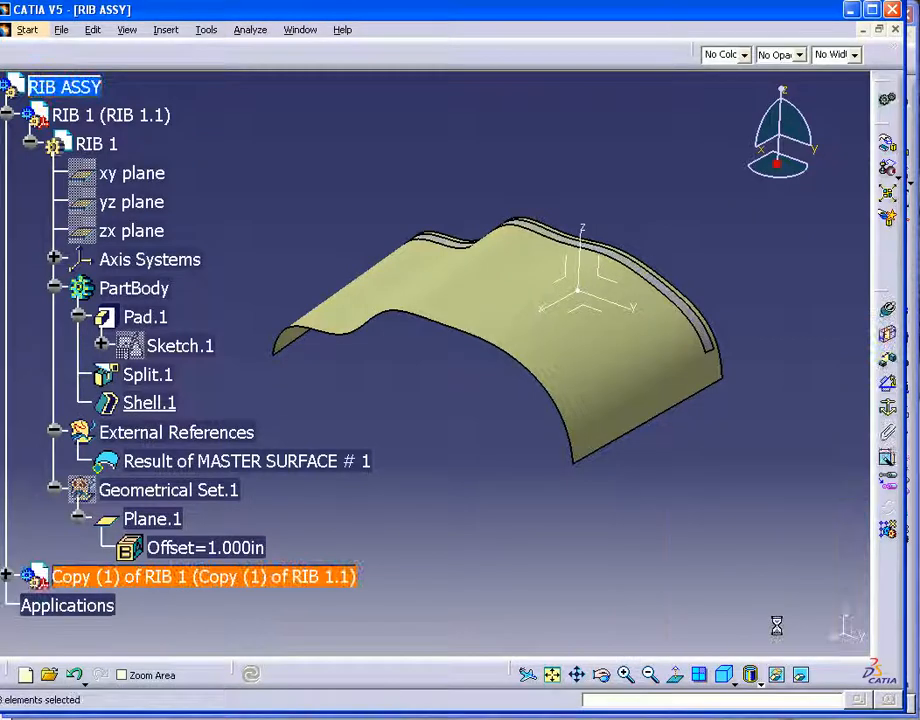
{"action": "left_click", "coordinate": [760, 610]}
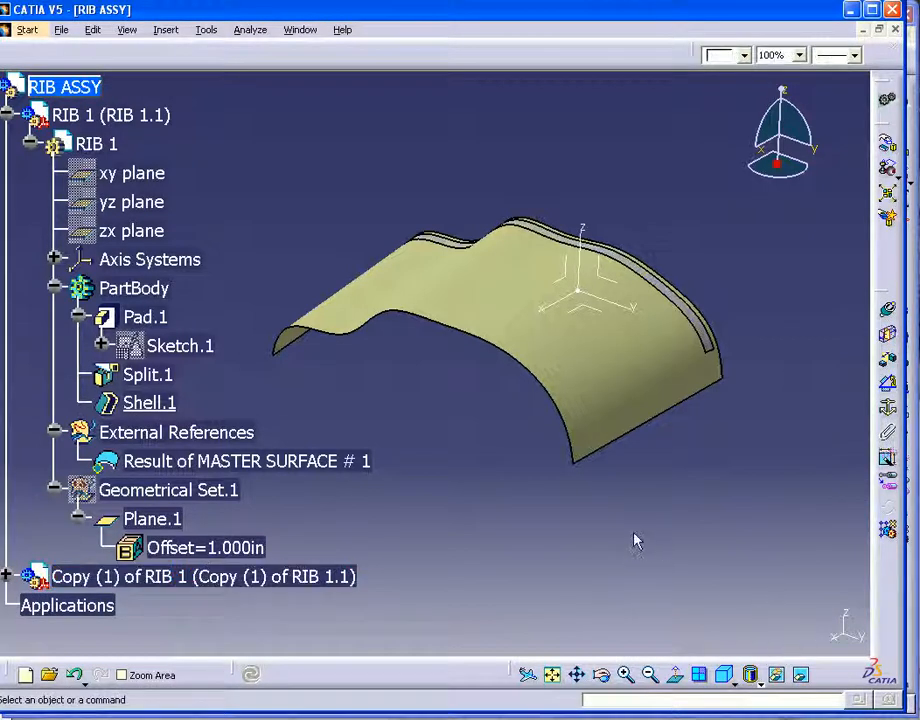
- Change the part number of the copied rib component to RIB 2 in its product properties
{"action": "right_click", "coordinate": [178, 578]}
{"action": "left_click", "coordinate": [206, 318]}
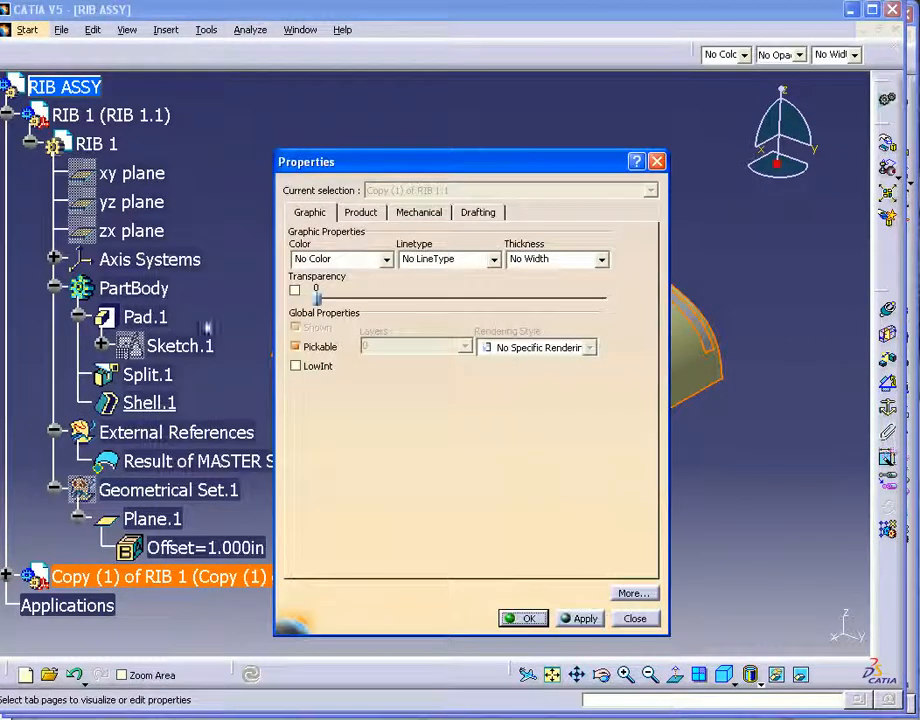
{"action": "left_click", "coordinate": [357, 214]}
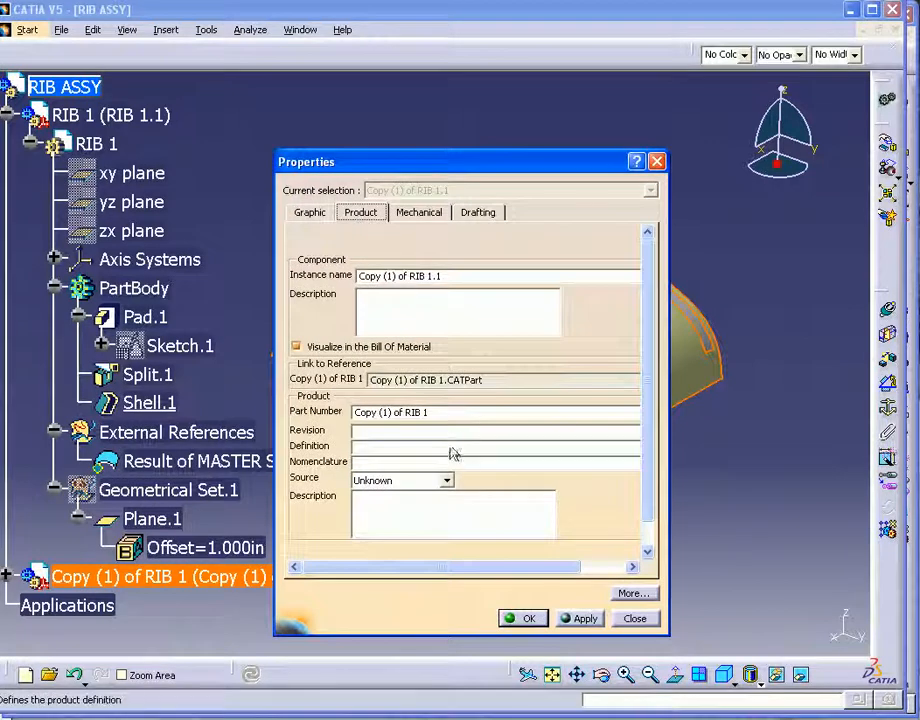
{"action": "left_click_drag", "start_coordinate": [429, 413], "coordinate": [355, 413]}
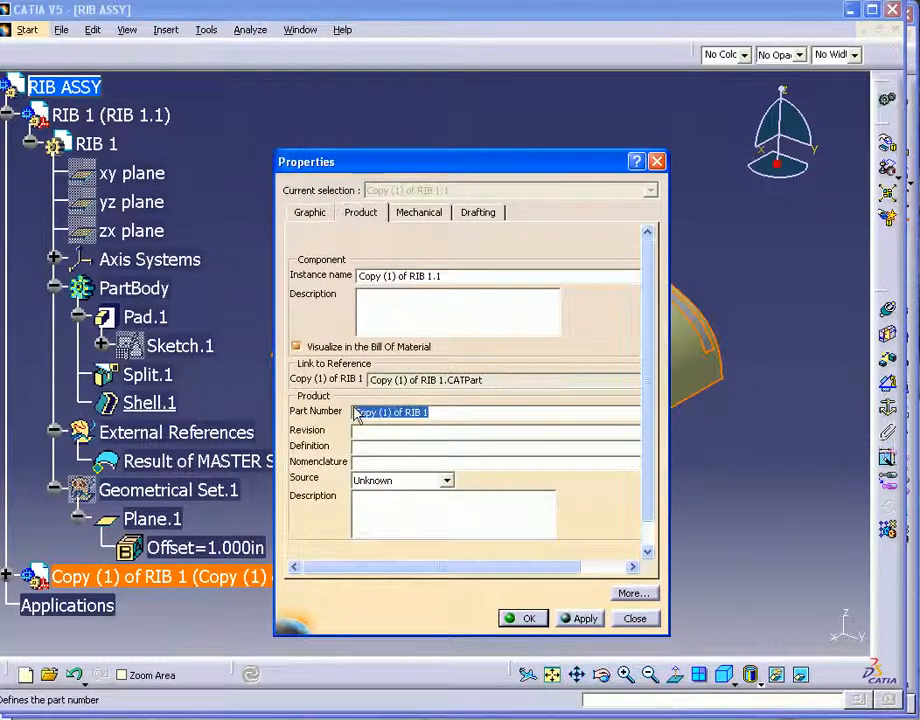
{"action": "type", "text": "RIB 2"}
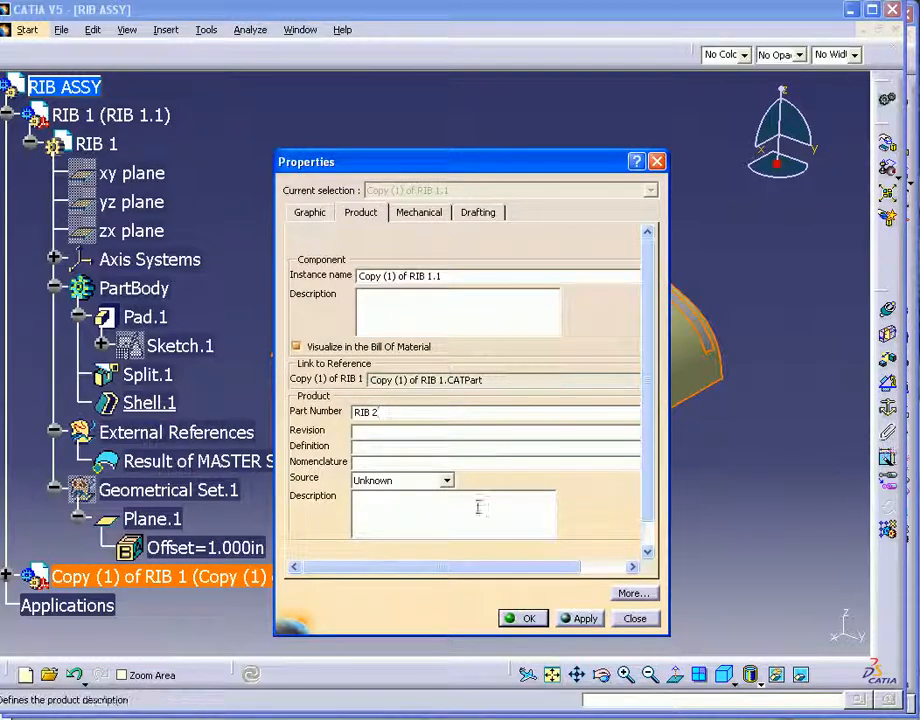
- Rename the copied component's instance to RIB 2.1, reusing the new part number text, and apply the properties
{"action": "left_click_drag", "start_coordinate": [376, 413], "coordinate": [354, 413]}
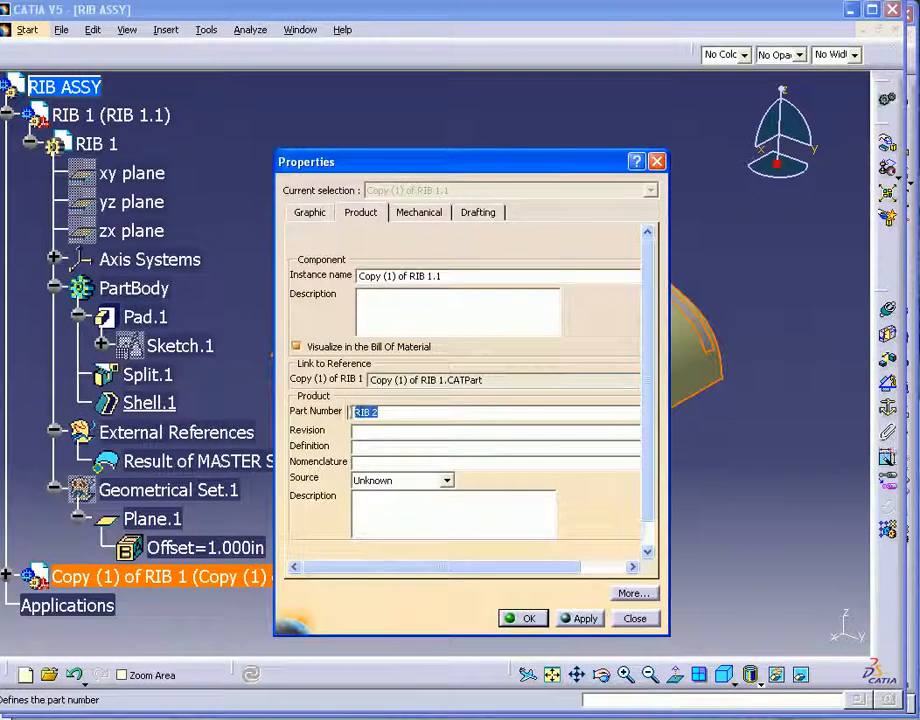
{"action": "right_click", "coordinate": [362, 413]}
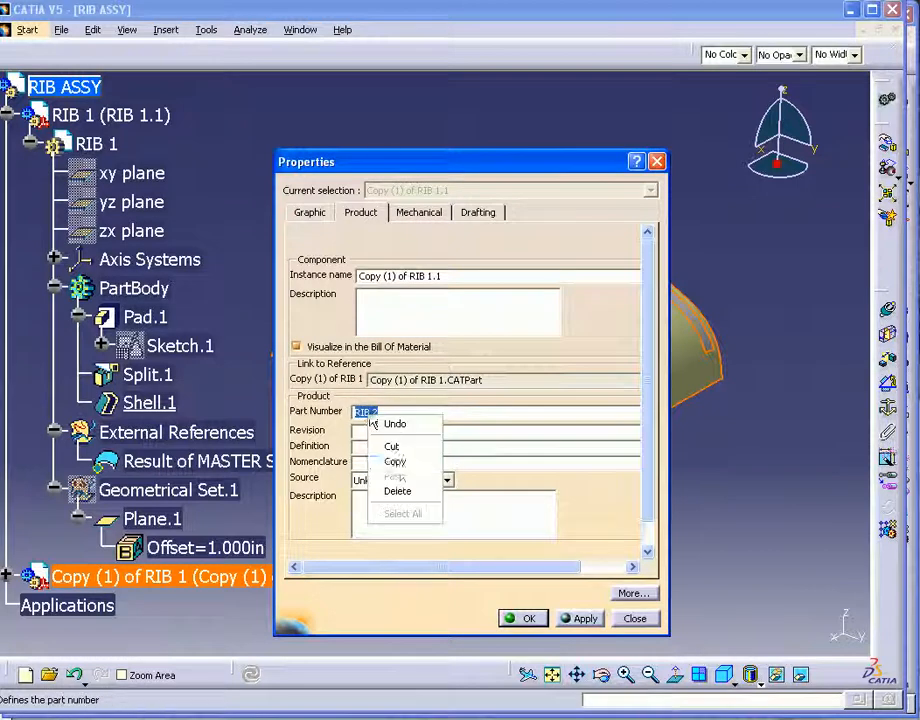
{"action": "left_click", "coordinate": [395, 462]}
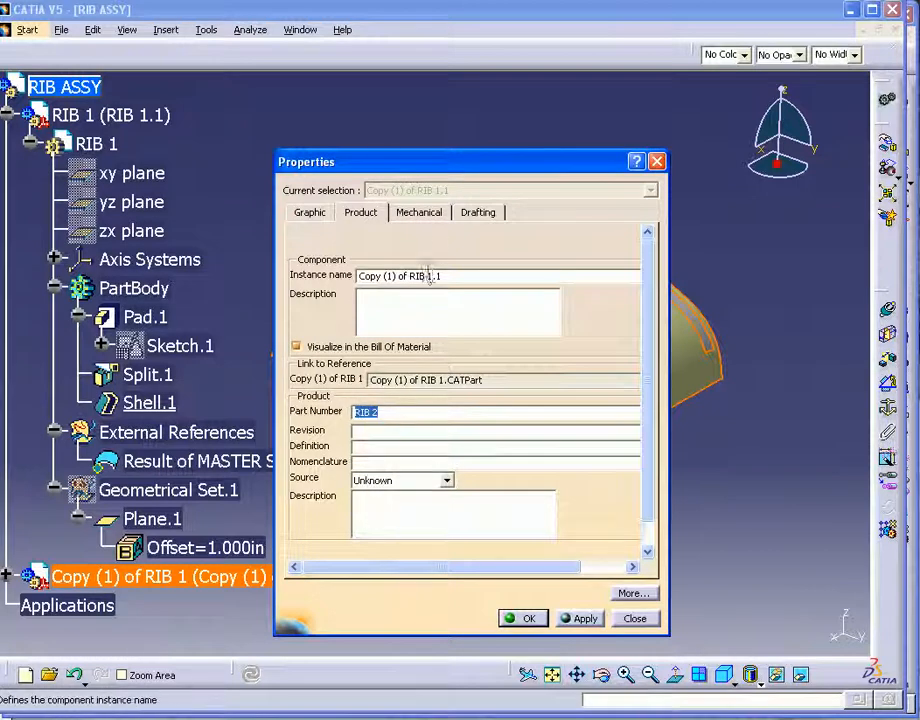
{"action": "left_click_drag", "start_coordinate": [432, 276], "coordinate": [359, 275]}
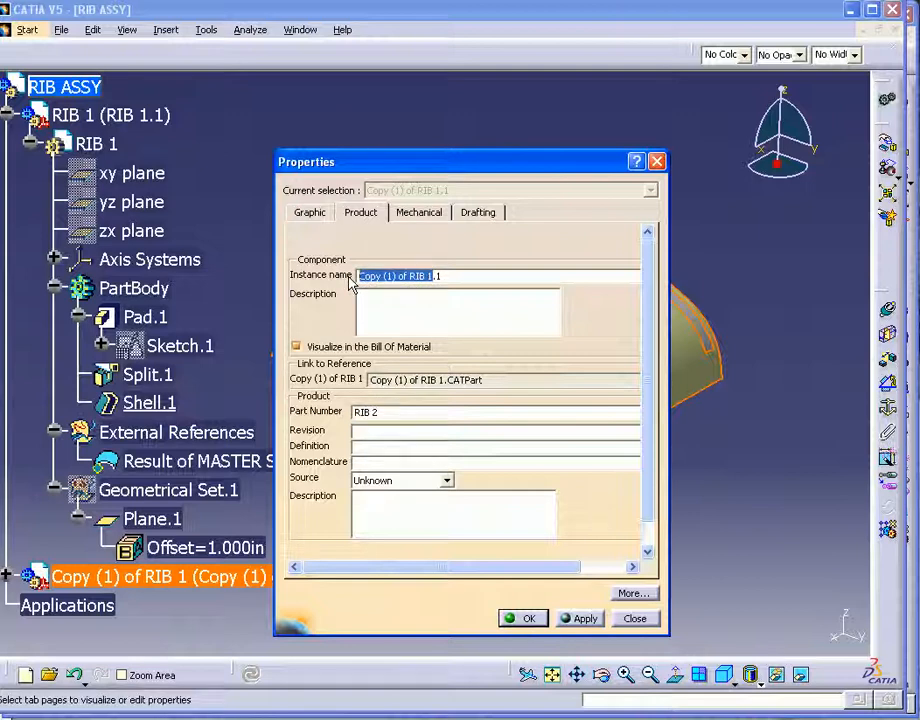
{"action": "right_click", "coordinate": [387, 284]}
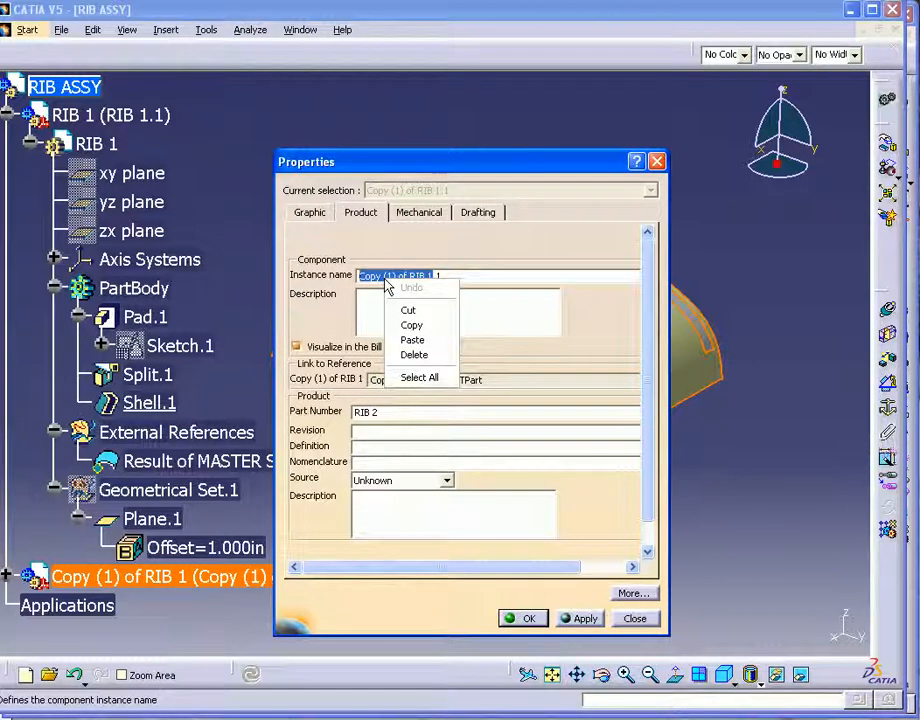
{"action": "left_click", "coordinate": [412, 340]}
{"action": "key", "text": "BackSpace"}
{"action": "type", "text": "2"}
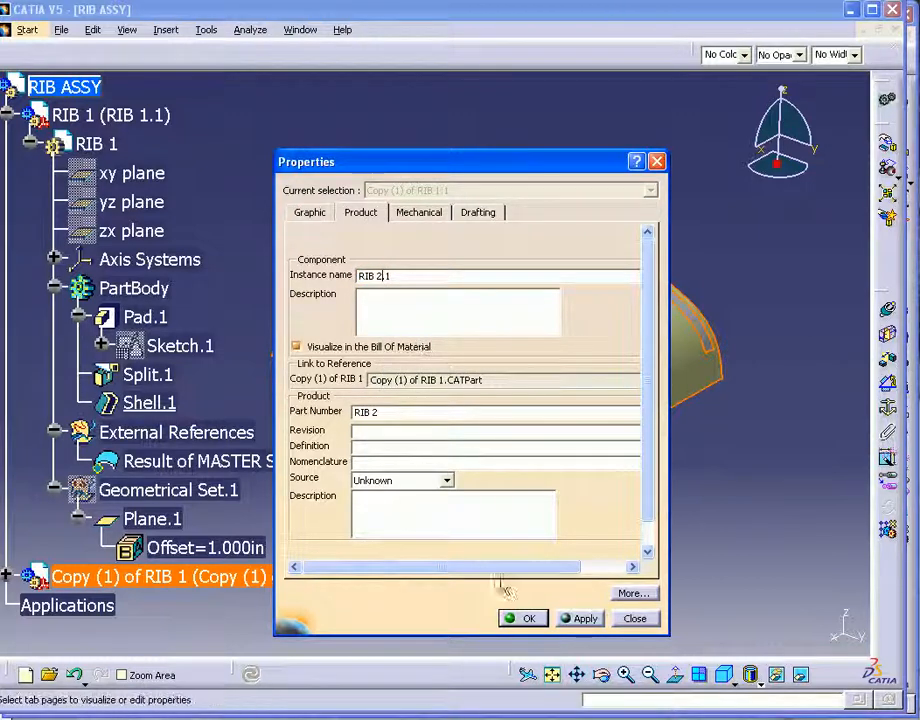
{"action": "left_click", "coordinate": [522, 618]}
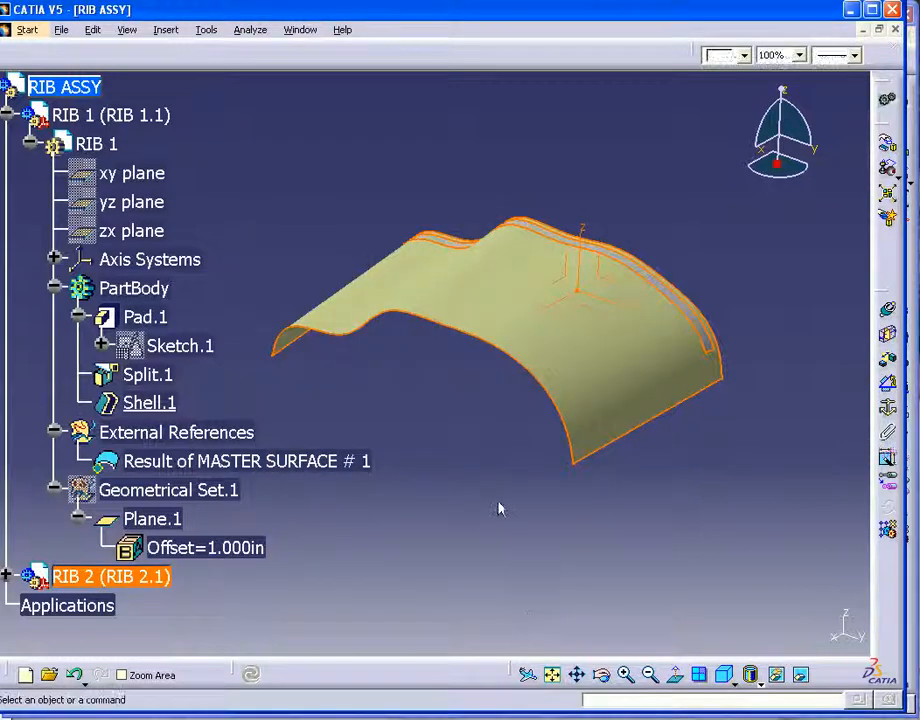
{"action": "left_click", "coordinate": [500, 509]}
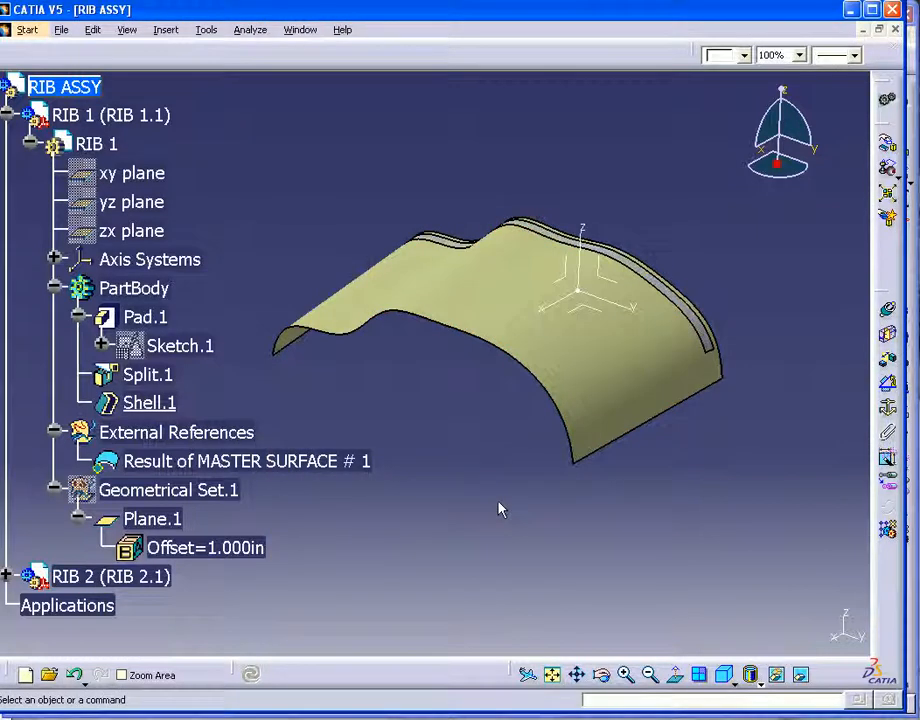
- Expand the RIB 2 component and activate its part for editing
{"action": "left_click", "coordinate": [7, 576]}
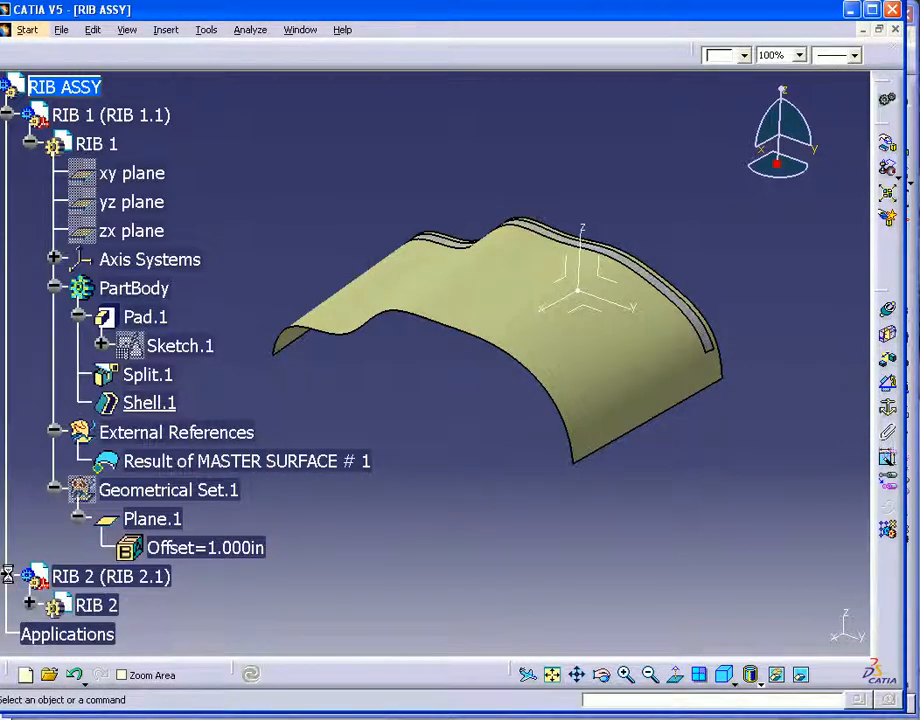
{"action": "left_click", "coordinate": [96, 605]}
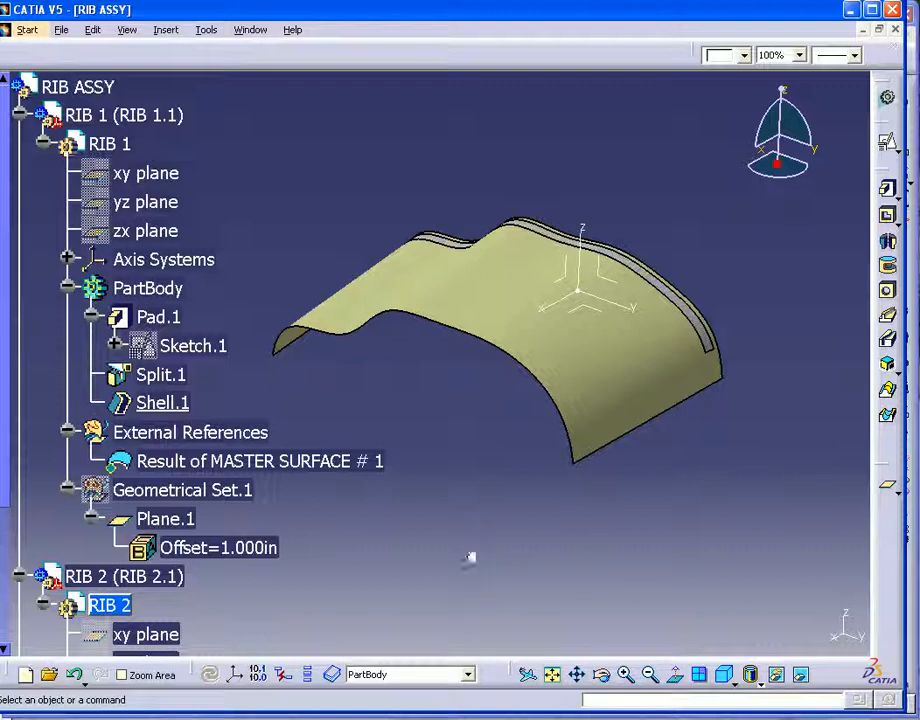
{"action": "scroll", "coordinate": [396, 509], "scroll_direction": "down", "scroll_amount": 3}
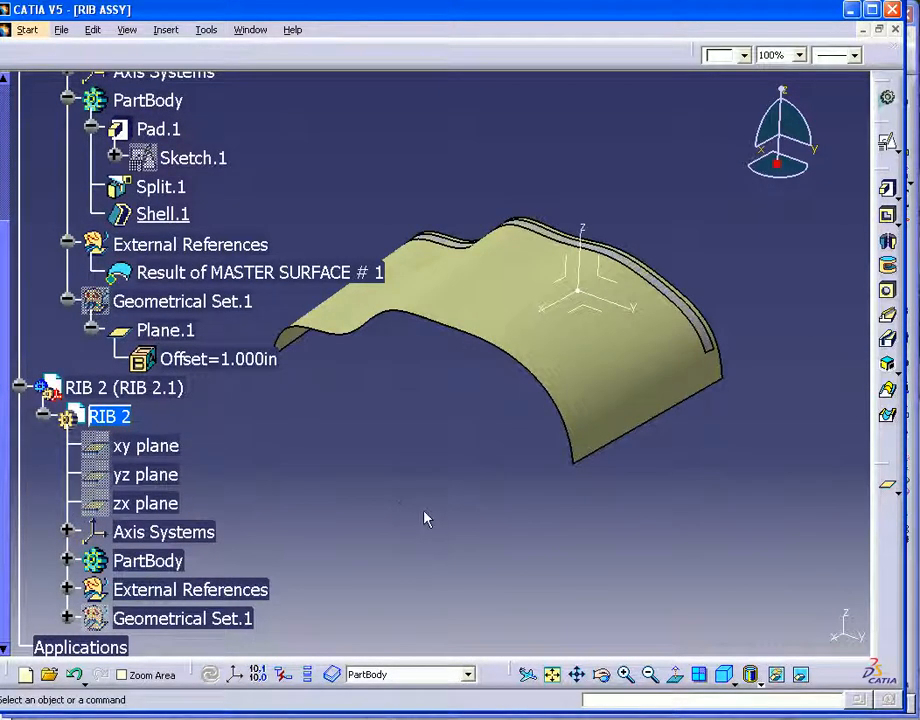
- Set the offset of Plane.1 in RIB 2's Geometrical Set.1 to 9 in
{"action": "left_click", "coordinate": [66, 589]}
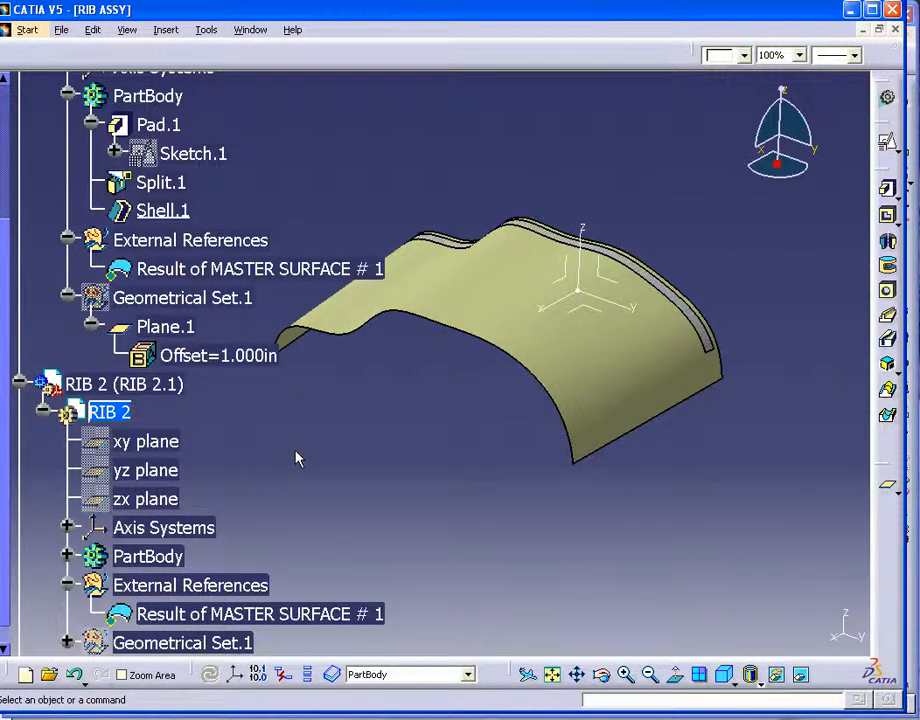
{"action": "left_click", "coordinate": [64, 641]}
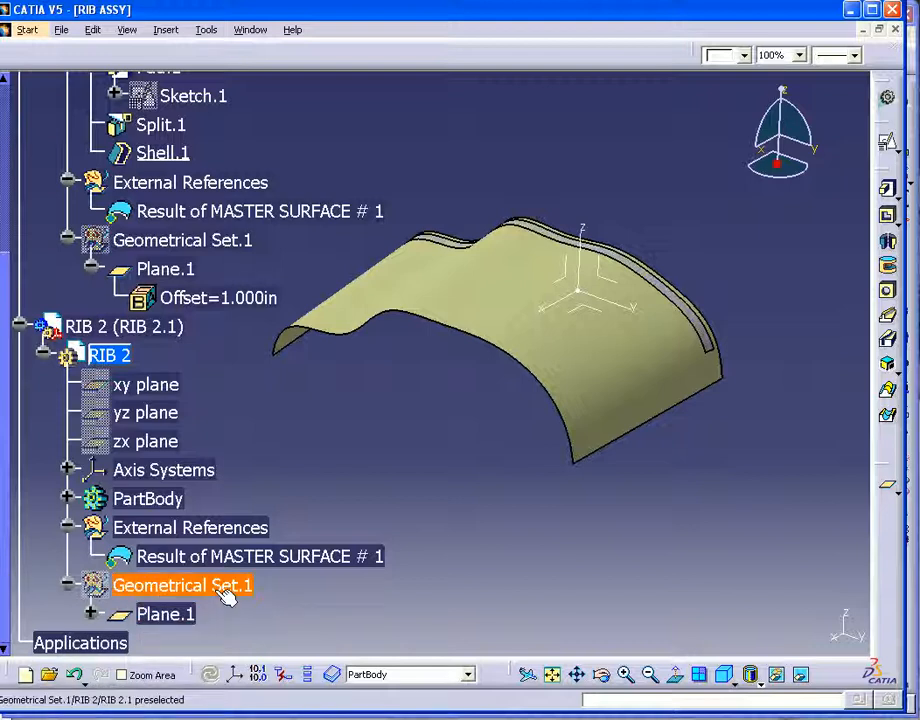
{"action": "left_click", "coordinate": [91, 614]}
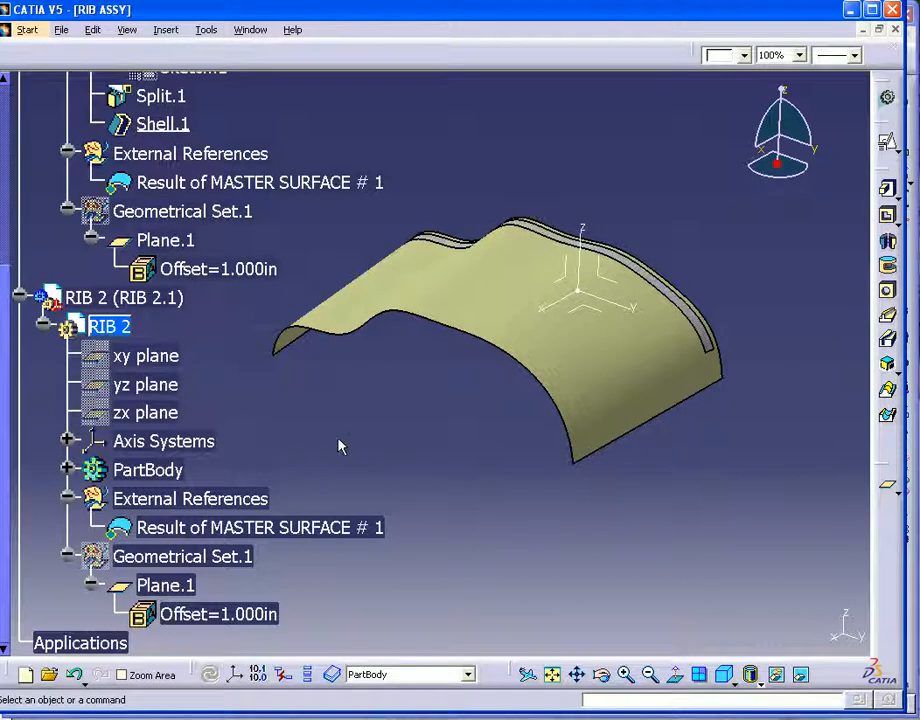
{"action": "double_click", "coordinate": [252, 615]}
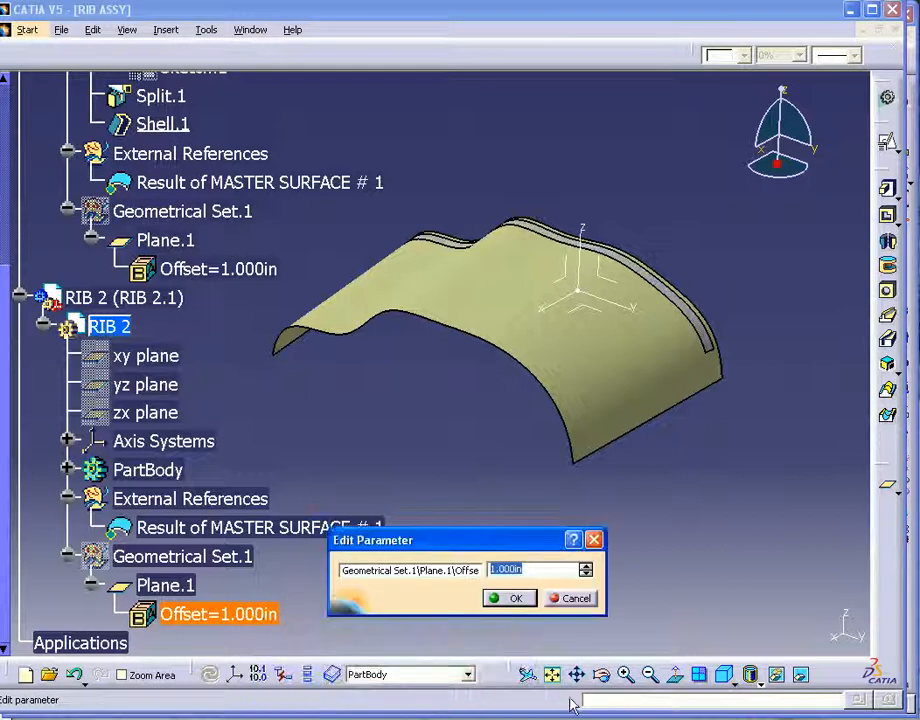
{"action": "type", "text": "9"}
{"action": "left_click", "coordinate": [516, 598]}
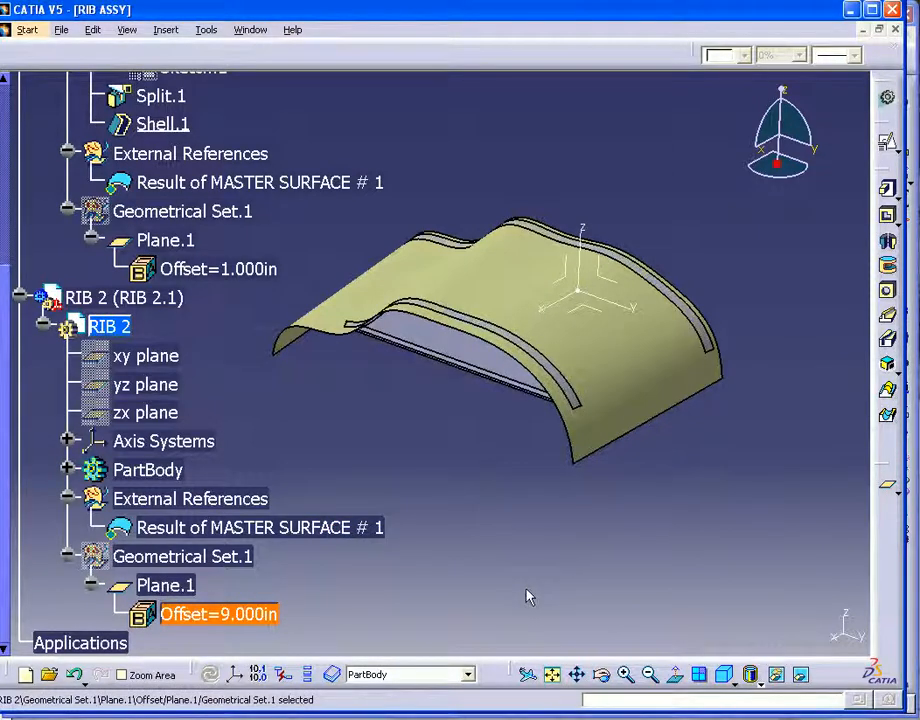
{"action": "left_click", "coordinate": [517, 570]}
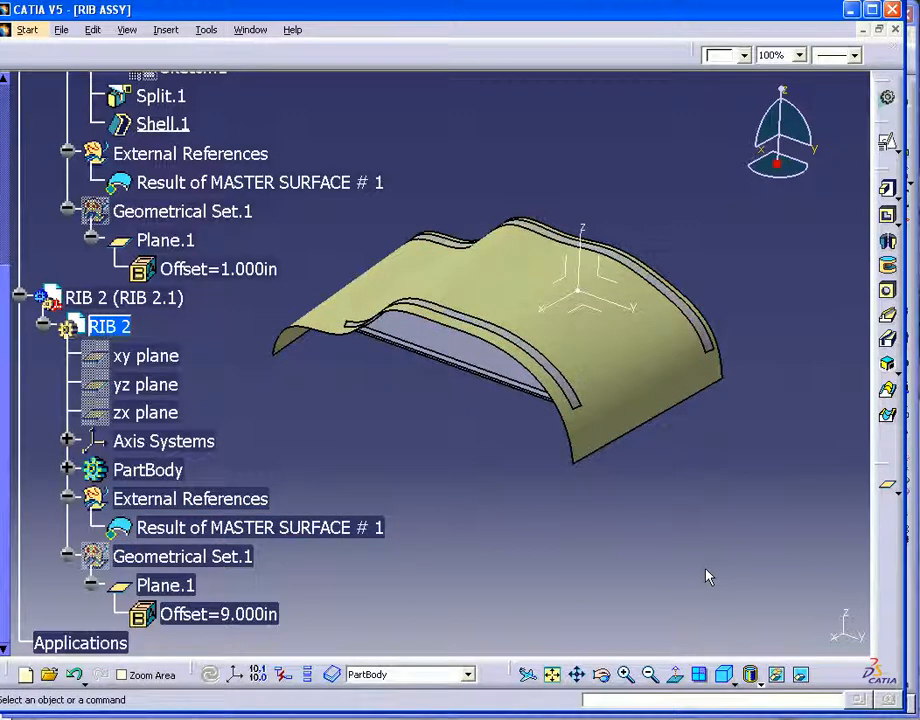
- Review the parents and children of Result of MASTER SURFACE # 1 in RIB 2, and inspect both ribs from below
{"action": "right_click", "coordinate": [249, 530]}
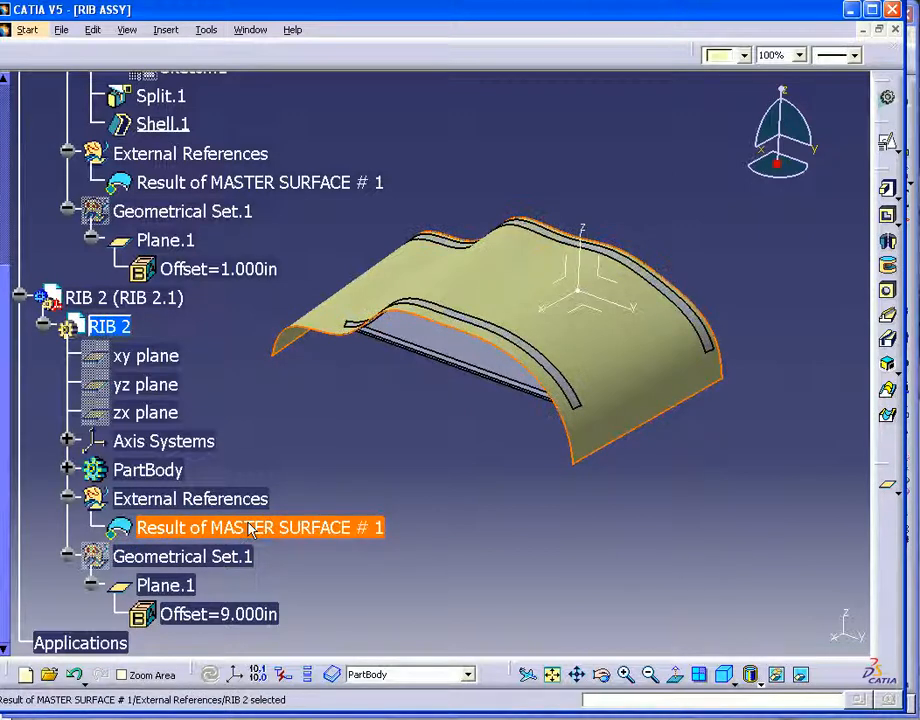
{"action": "left_click", "coordinate": [310, 438]}
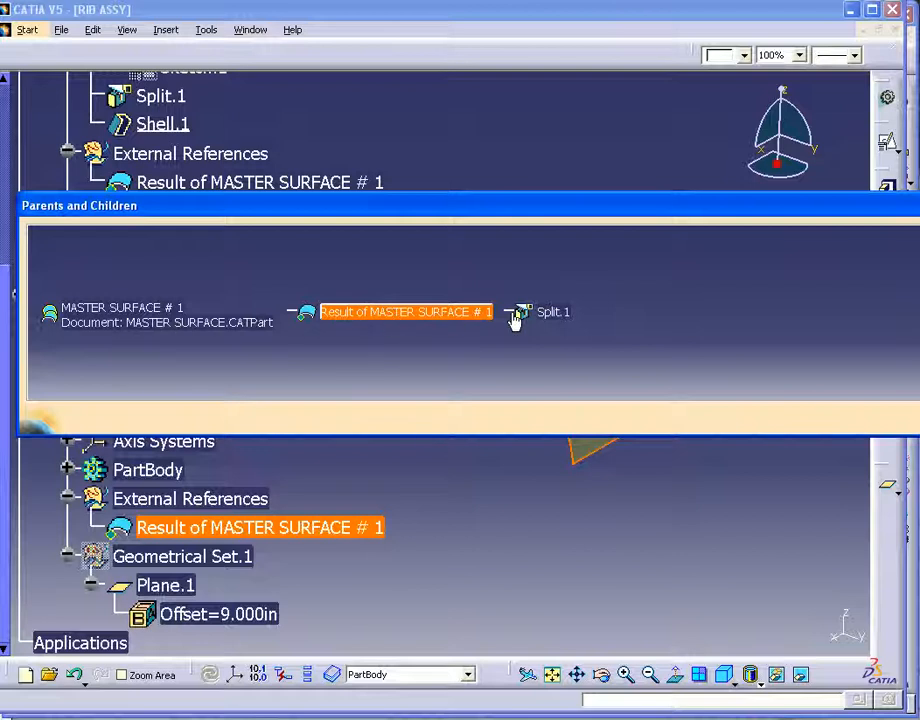
{"action": "key", "text": "Escape"}
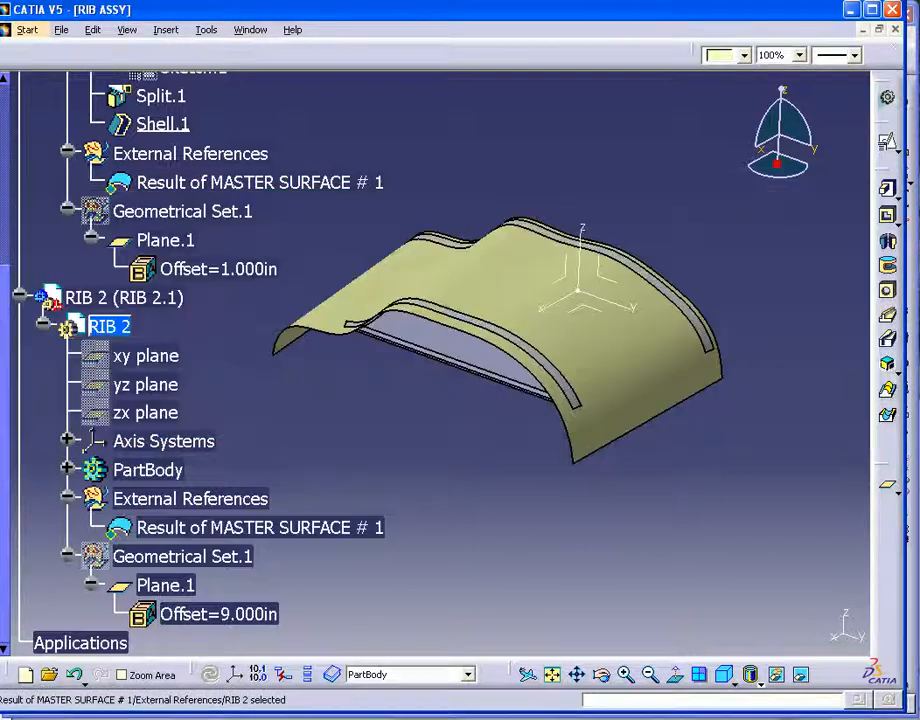
{"action": "middle_click_drag", "start_coordinate": [495, 583], "coordinate": [509, 385]}
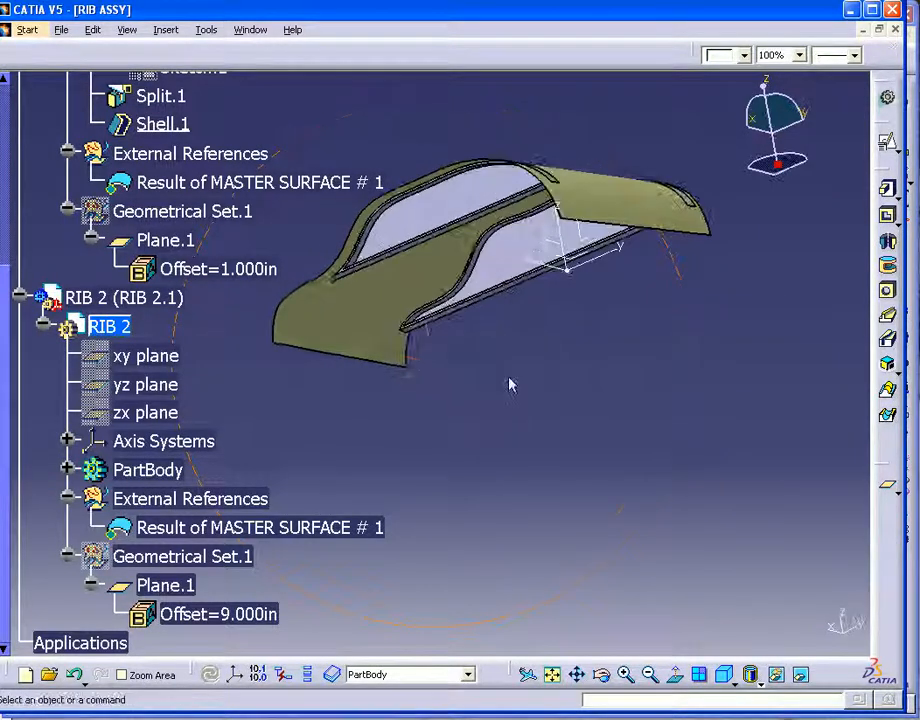
- Open the RIB 1 component of the assembly in its own window
{"action": "left_click_drag", "start_coordinate": [4, 282], "coordinate": [46, 76]}
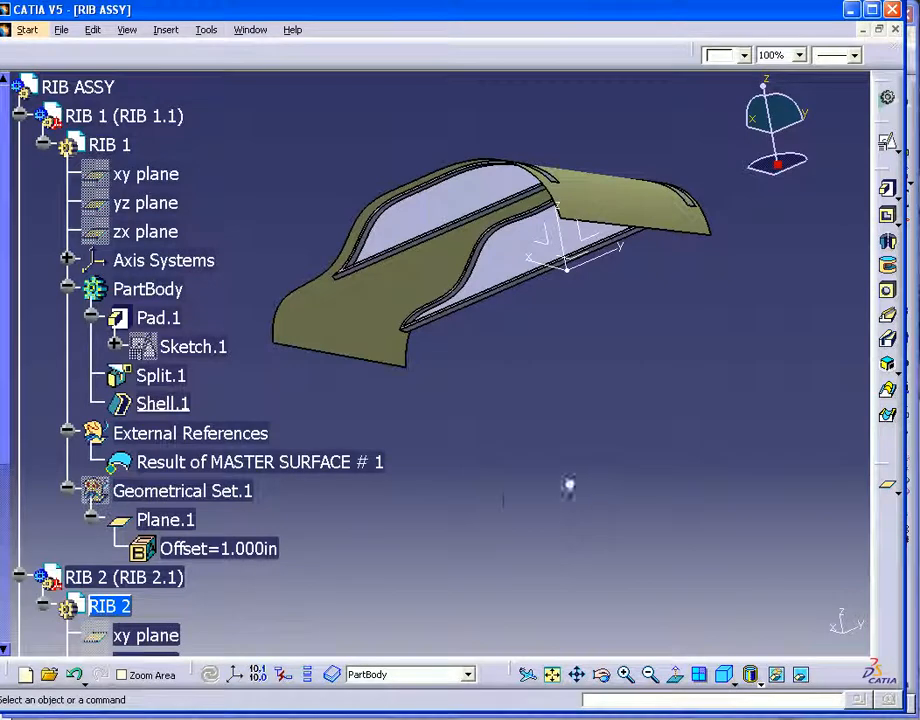
{"action": "middle_click_drag", "start_coordinate": [494, 458], "coordinate": [495, 600]}
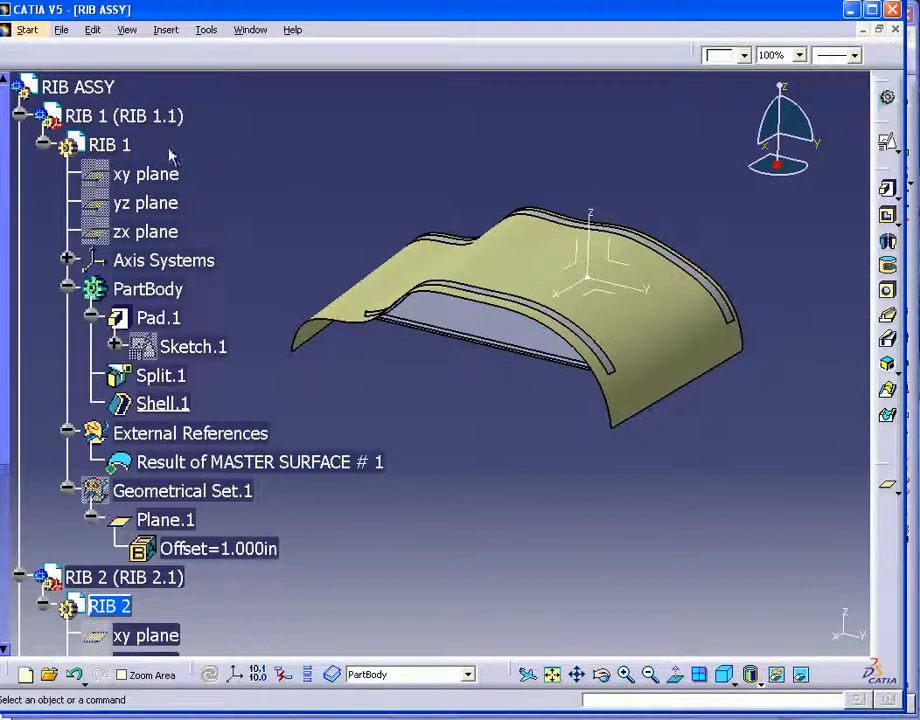
{"action": "right_click", "coordinate": [137, 122]}
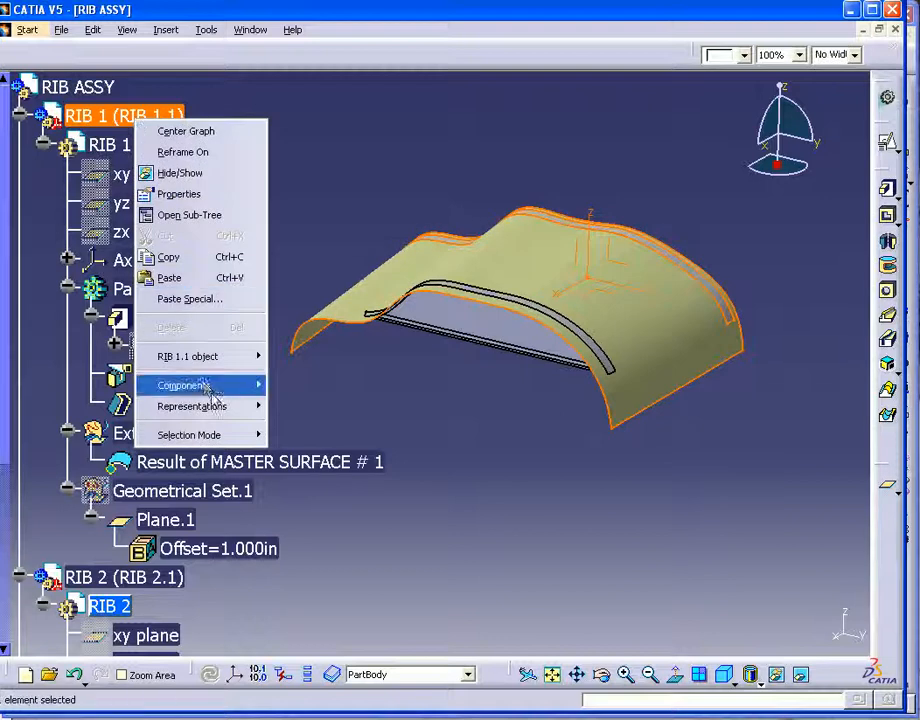
{"action": "mouse_move", "coordinate": [190, 360]}
{"action": "left_click", "coordinate": [311, 380]}
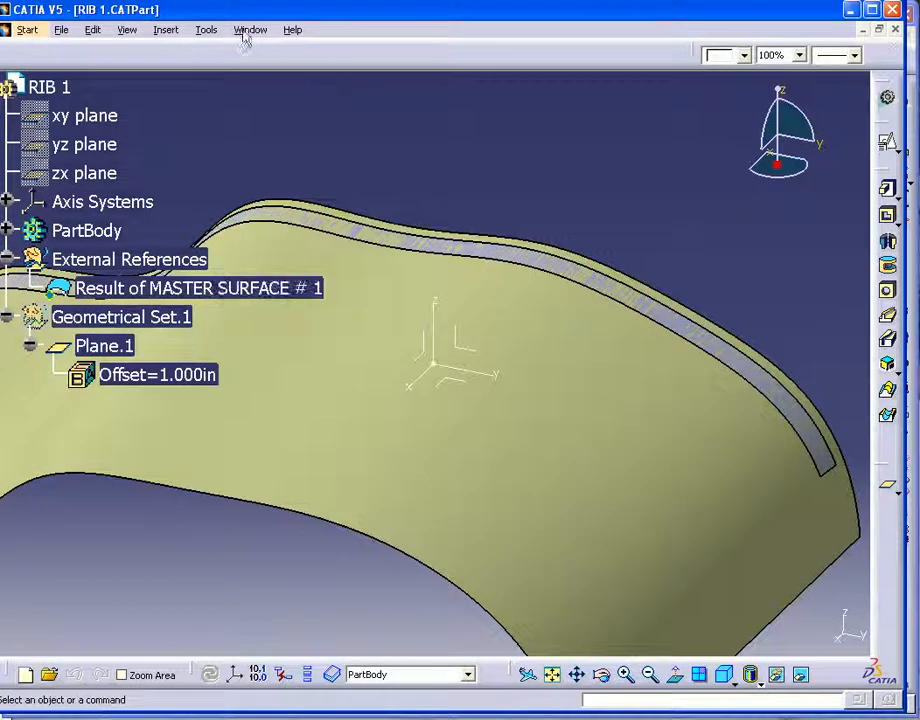
- Tile the open windows horizontally and maximize the RIB ASSY window
{"action": "left_click", "coordinate": [249, 31]}
{"action": "left_click", "coordinate": [282, 74]}
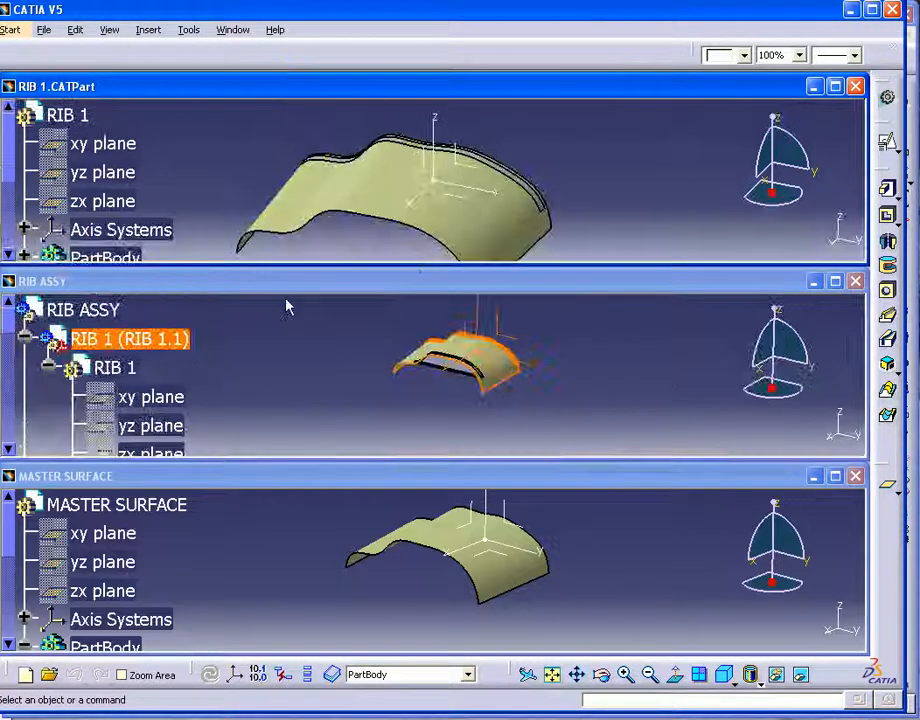
{"action": "left_click", "coordinate": [265, 371]}
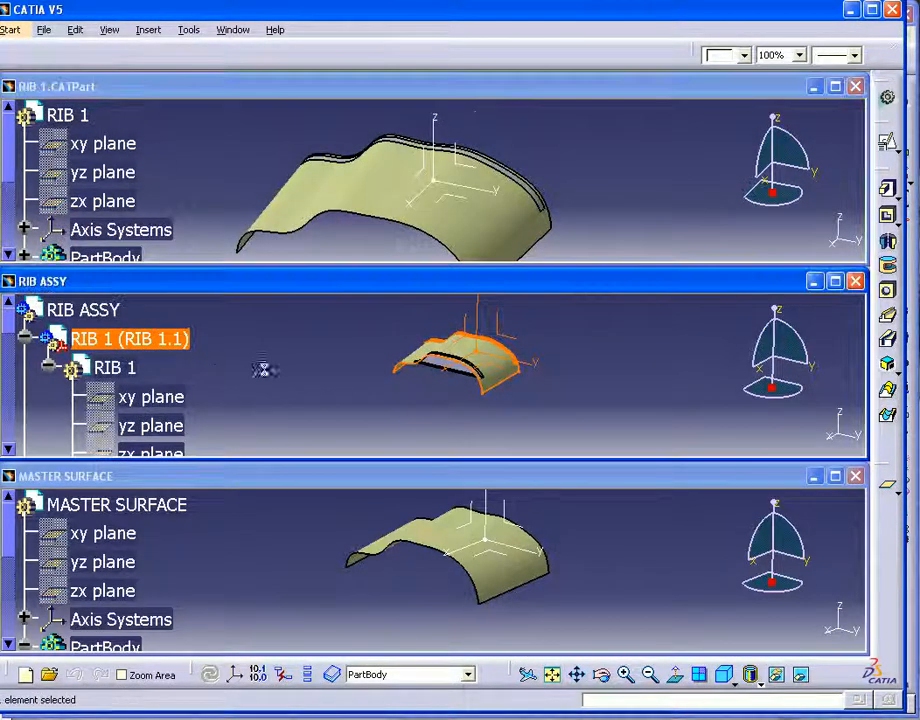
{"action": "double_click", "coordinate": [299, 289]}
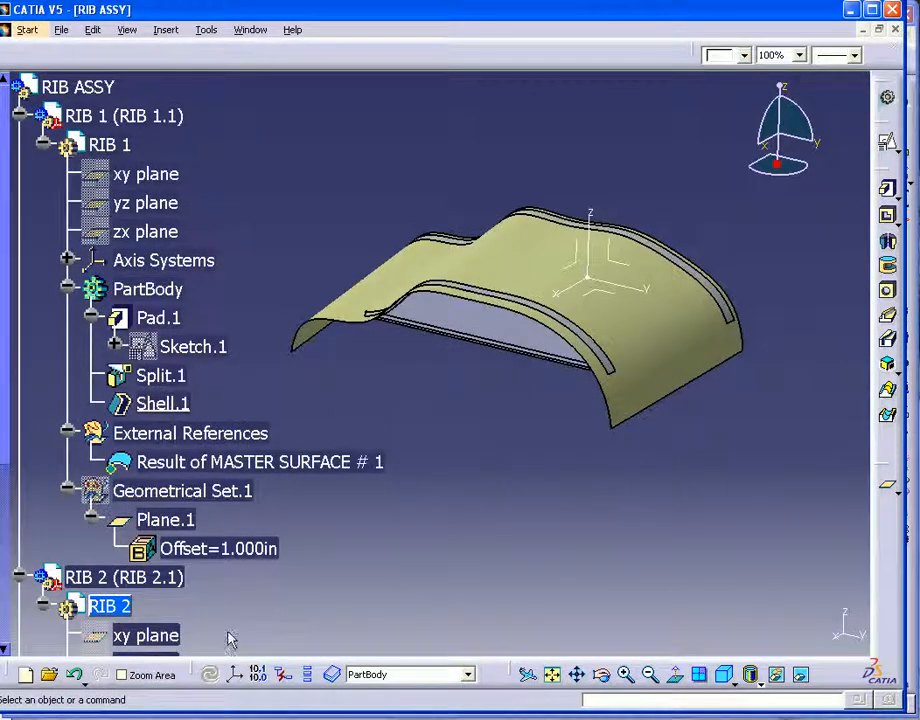
- Activate the RIB ASSY root product and open the RIB 2 component in its own window
{"action": "left_click", "coordinate": [87, 87]}
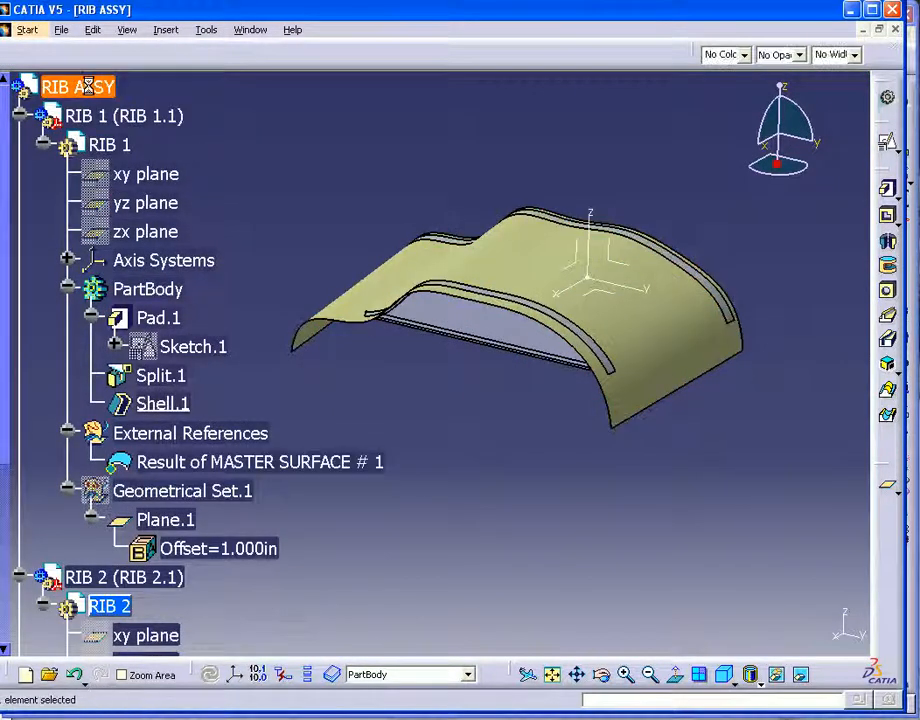
{"action": "right_click", "coordinate": [155, 578]}
{"action": "mouse_move", "coordinate": [222, 484]}
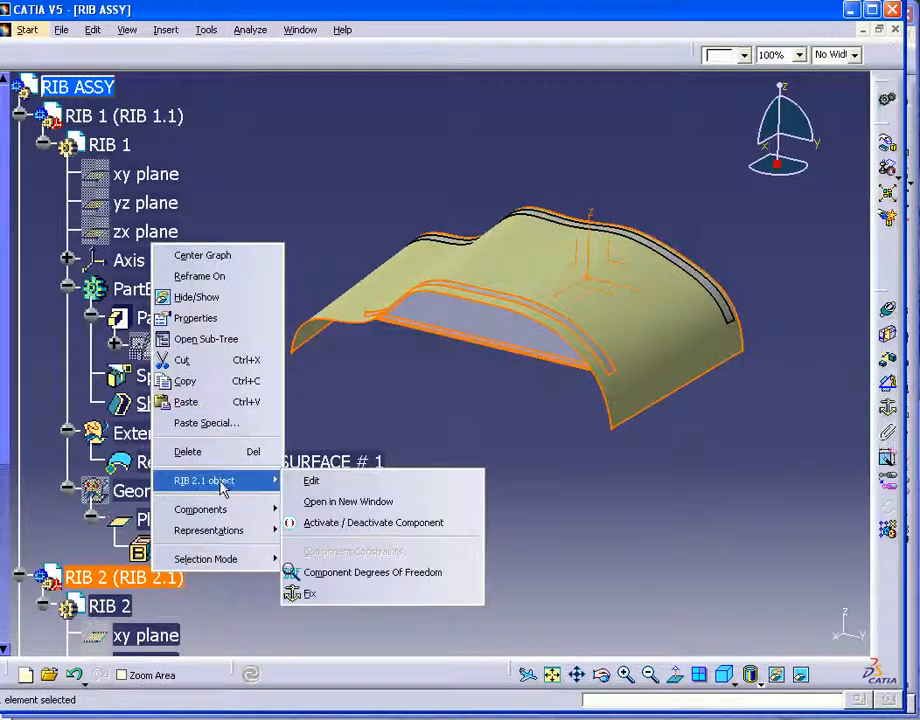
{"action": "left_click", "coordinate": [319, 503]}
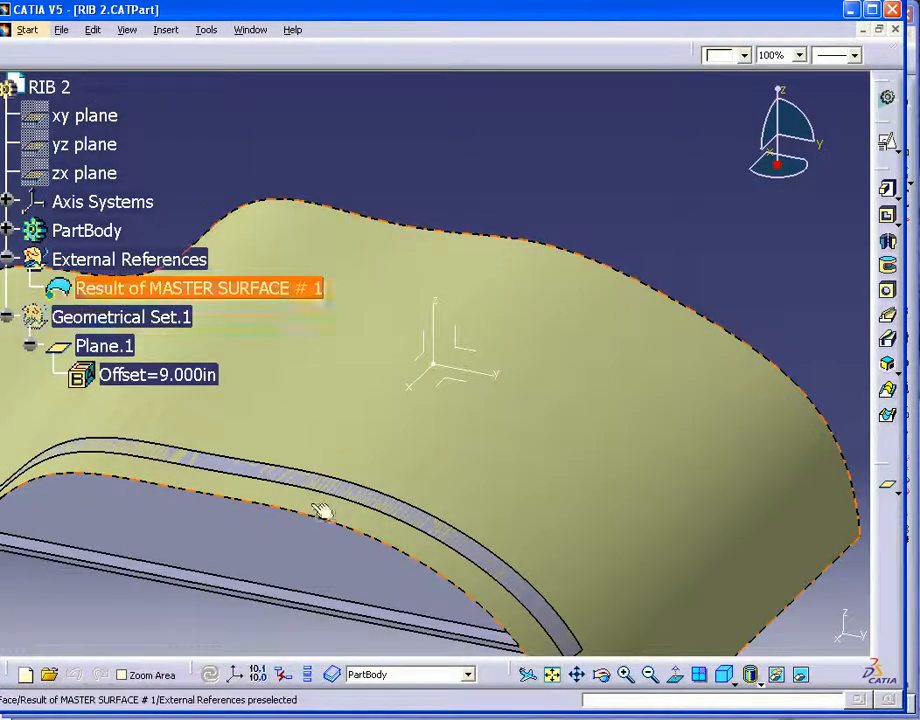
{"action": "middle_click_drag", "start_coordinate": [289, 543], "coordinate": [401, 430]}
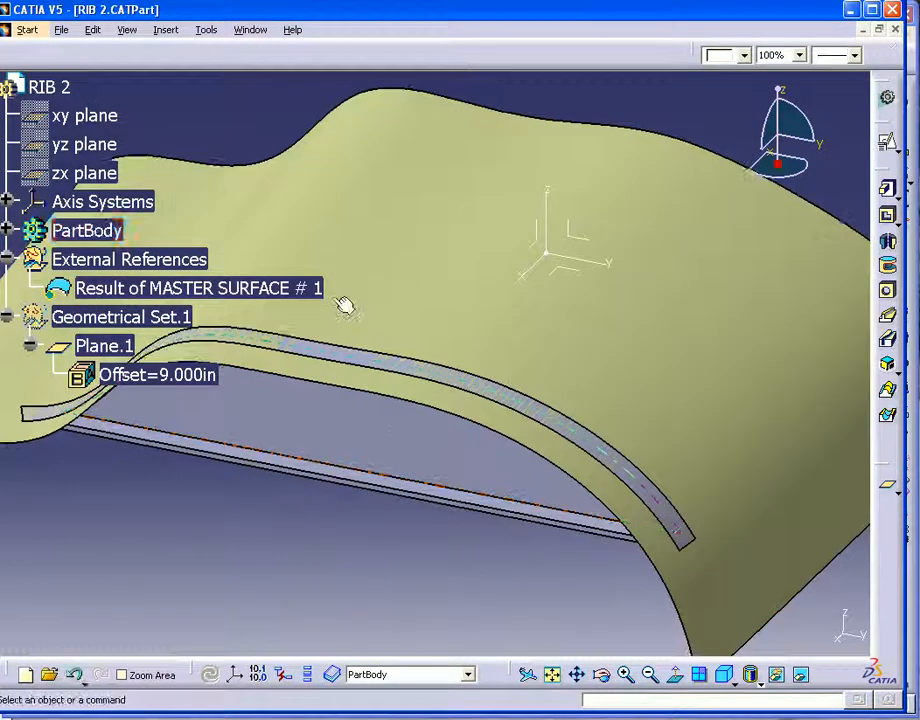
- Tile the assembly, rib and surface windows horizontally and maximize the MASTER SURFACE window
{"action": "left_click", "coordinate": [250, 30]}
{"action": "left_click", "coordinate": [304, 83]}
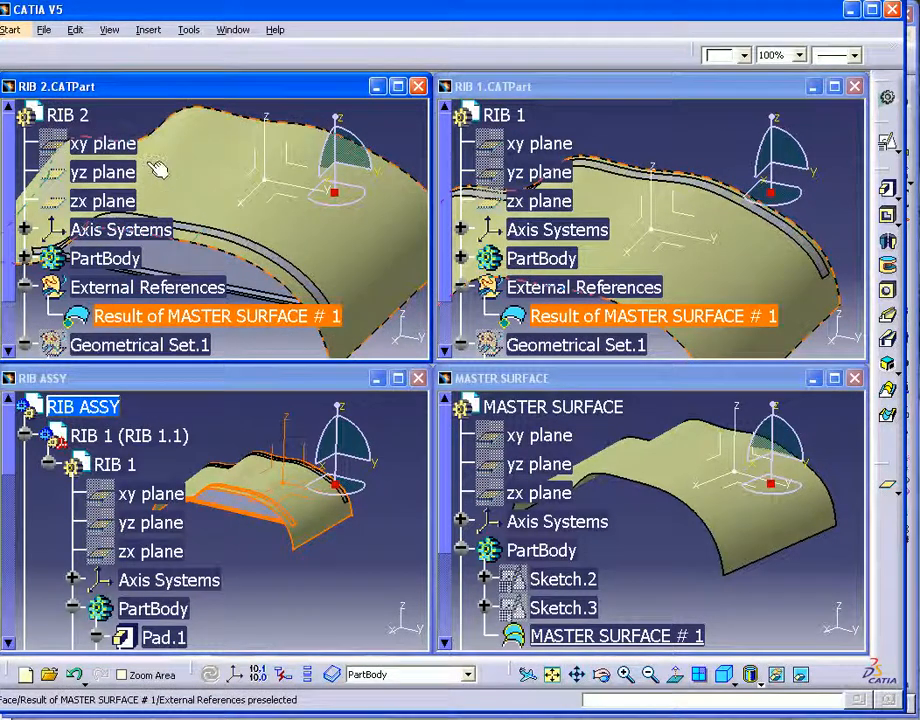
{"action": "left_click", "coordinate": [669, 573]}
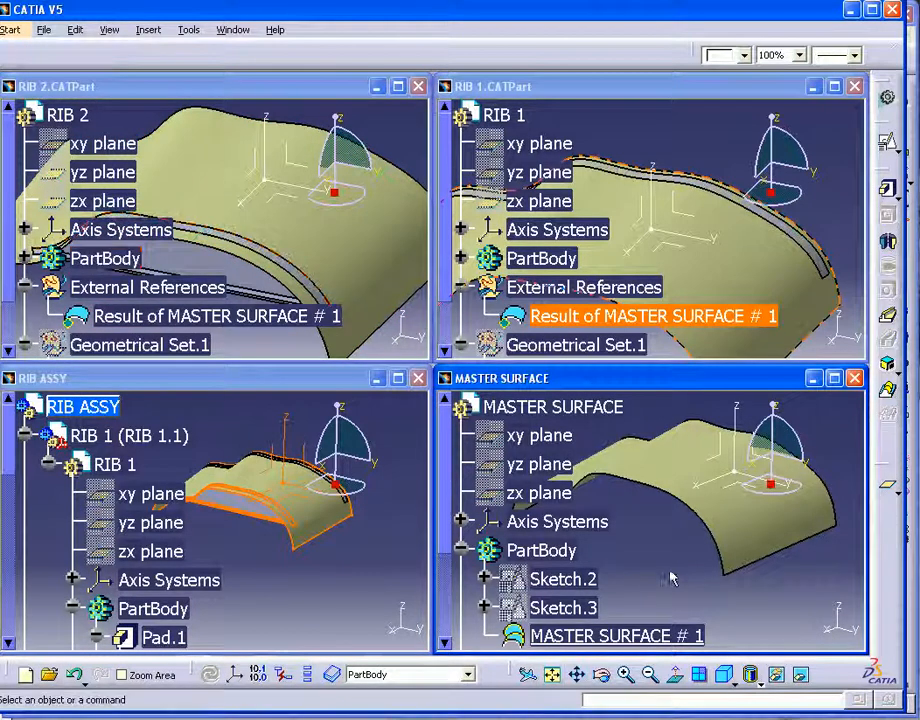
{"action": "double_click", "coordinate": [676, 387]}
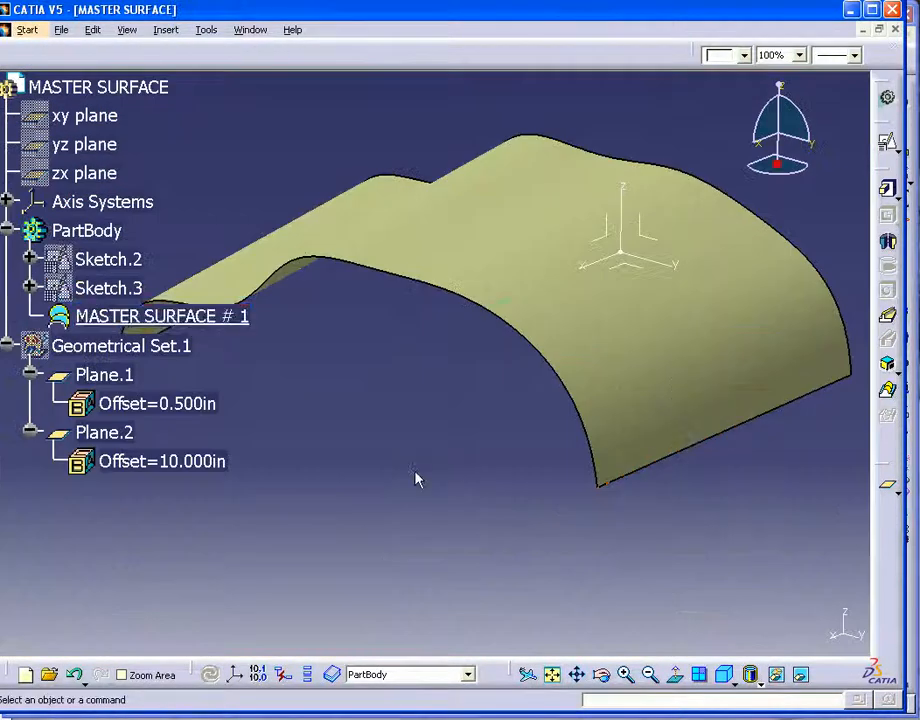
{"action": "middle_click_drag", "start_coordinate": [417, 484], "coordinate": [401, 448]}
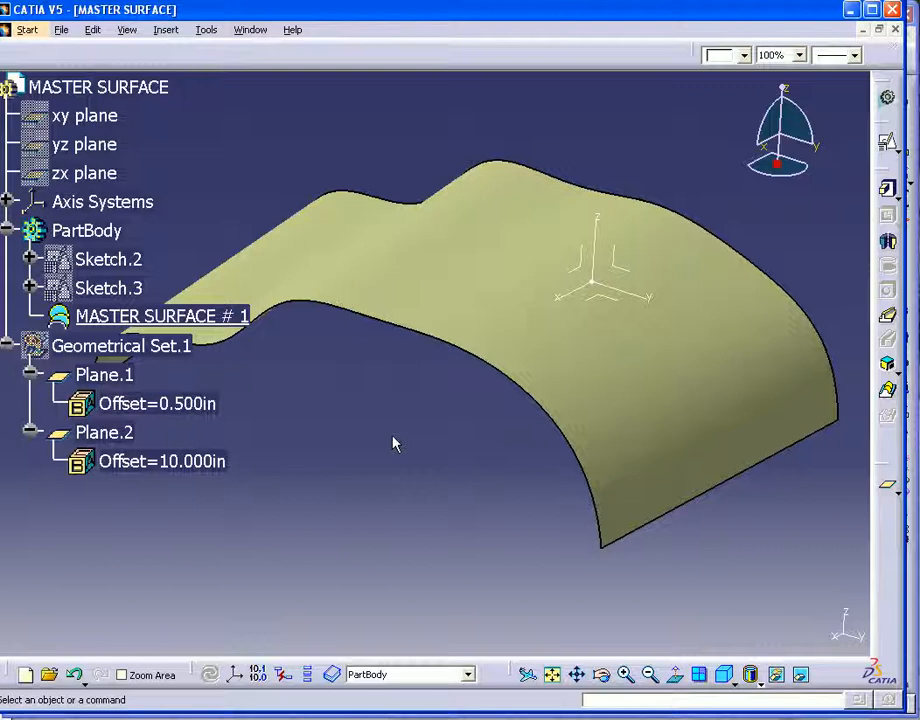
- Edit Sketch.2 of MASTER SURFACE, moving the spline's interior control points to form a taller, broader raised middle section, and exit the sketch
{"action": "double_click", "coordinate": [91, 259]}
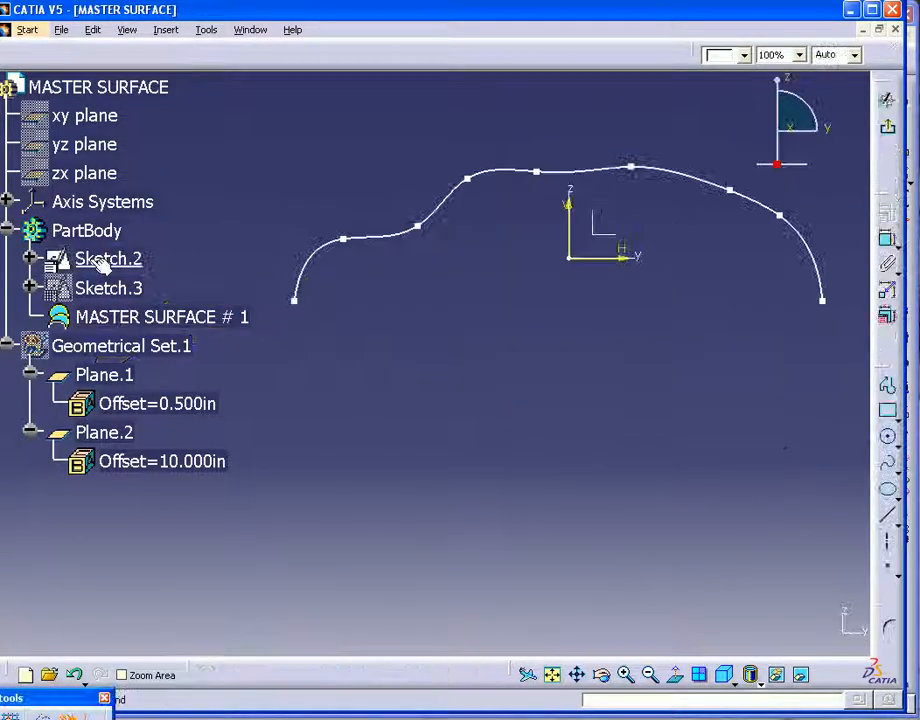
{"action": "middle_click_drag", "start_coordinate": [559, 540], "coordinate": [565, 559]}
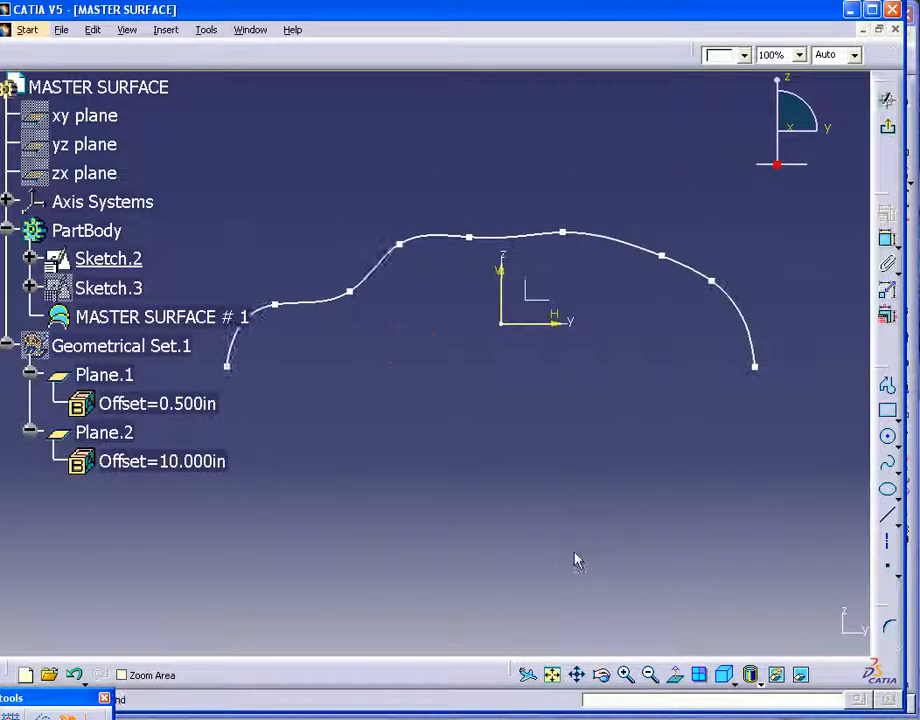
{"action": "mouse_move", "coordinate": [284, 316]}
{"action": "left_mouse_down"}
{"action": "mouse_move", "coordinate": [243, 300]}
{"action": "mouse_move", "coordinate": [254, 271]}
{"action": "left_mouse_up"}
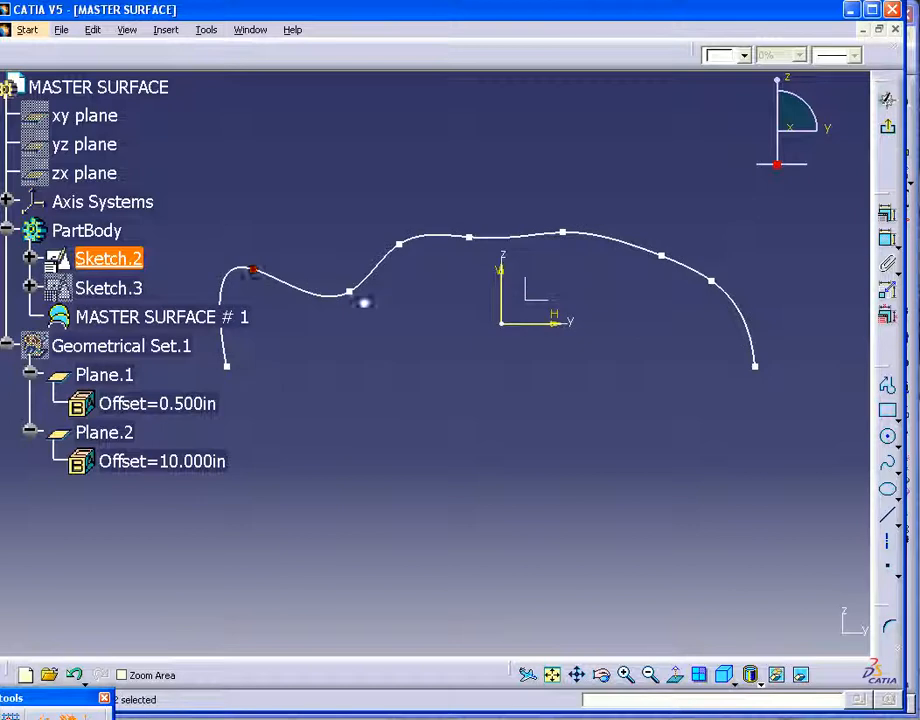
{"action": "left_click_drag", "start_coordinate": [358, 298], "coordinate": [330, 265]}
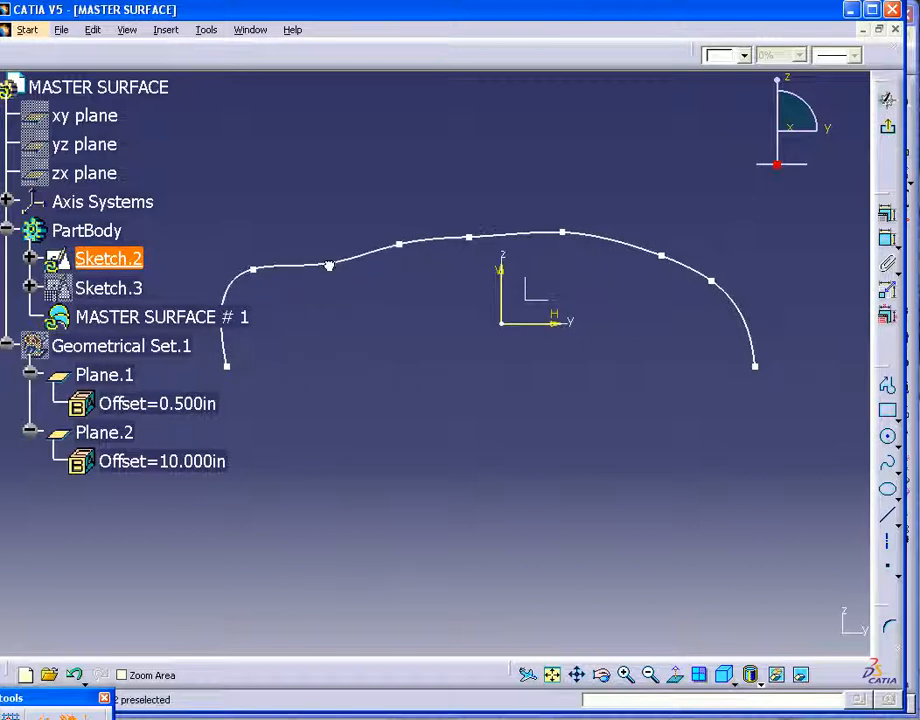
{"action": "left_click_drag", "start_coordinate": [406, 250], "coordinate": [362, 148]}
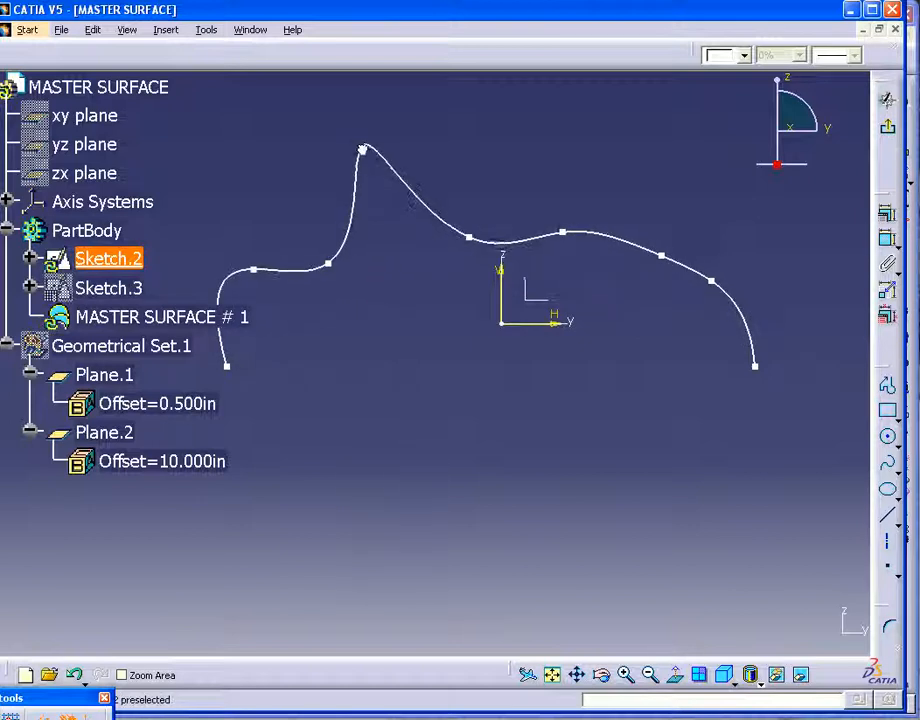
{"action": "left_click_drag", "start_coordinate": [471, 246], "coordinate": [484, 150]}
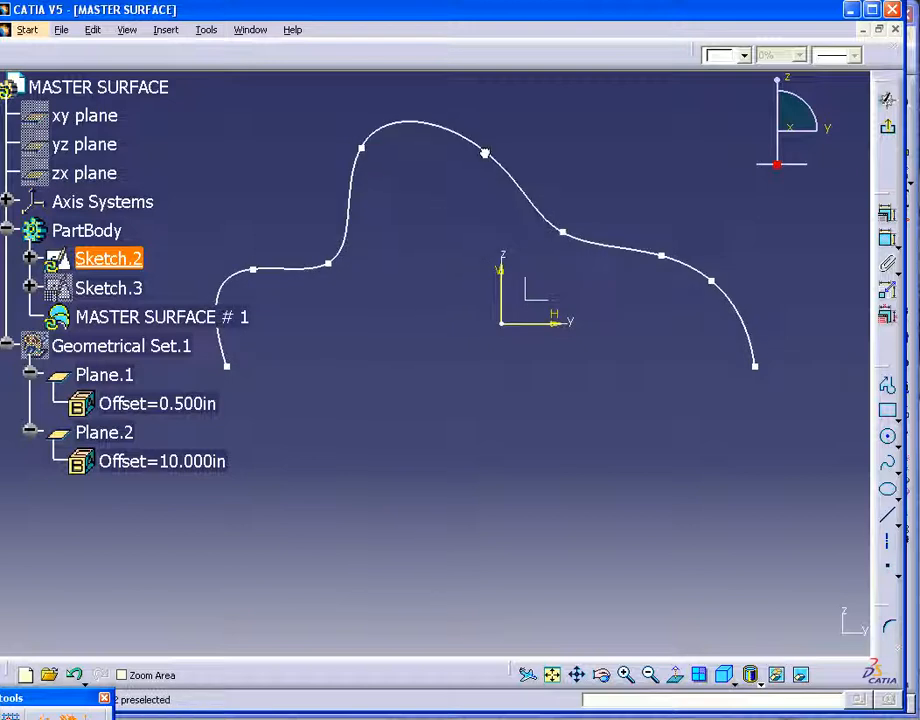
{"action": "left_click_drag", "start_coordinate": [565, 236], "coordinate": [655, 160]}
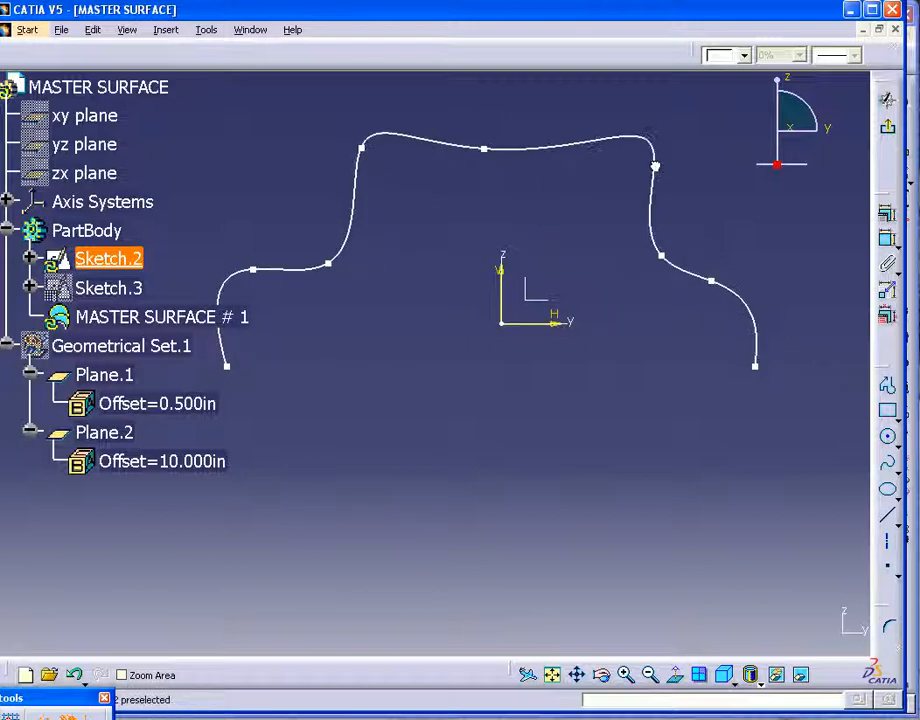
{"action": "left_click_drag", "start_coordinate": [668, 260], "coordinate": [706, 227]}
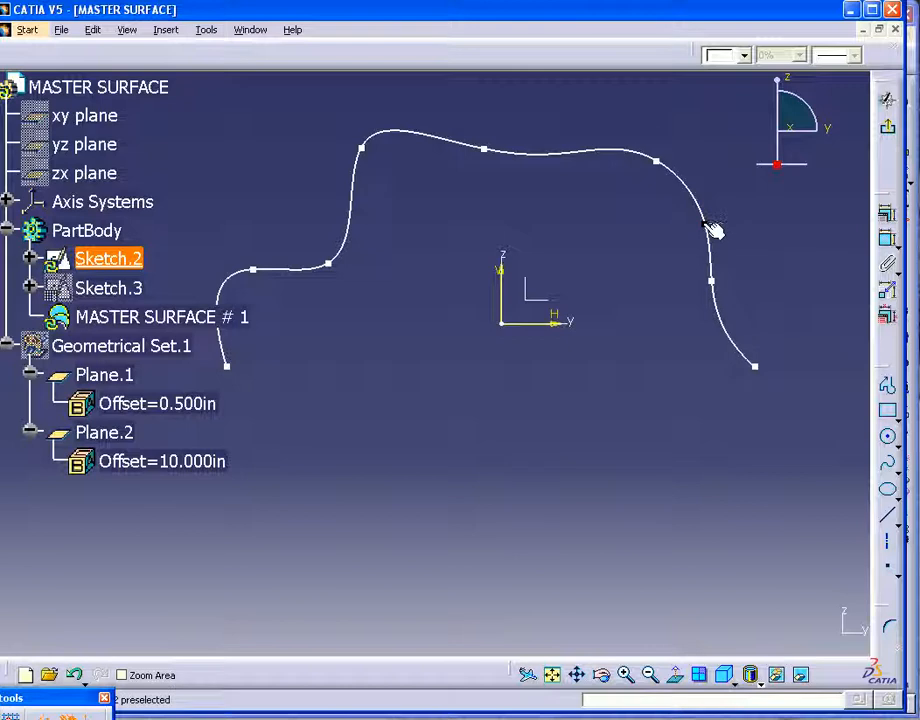
{"action": "left_click_drag", "start_coordinate": [713, 230], "coordinate": [726, 214]}
{"action": "left_click", "coordinate": [887, 127]}
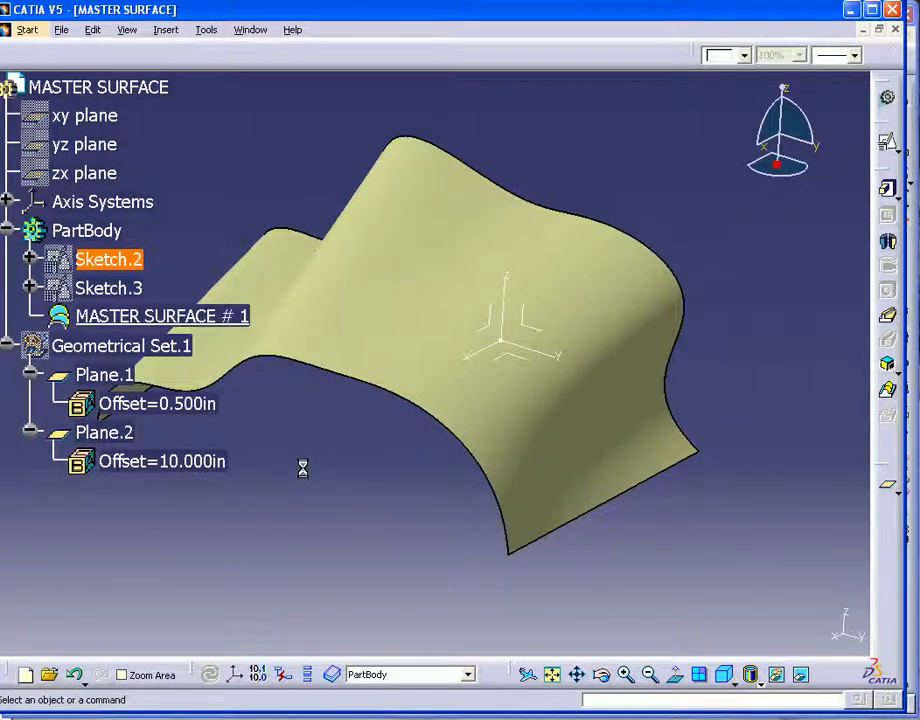
{"action": "left_click", "coordinate": [355, 512]}
{"action": "mouse_move", "coordinate": [375, 490]}
{"action": "middle_mouse_down"}
{"action": "mouse_move", "coordinate": [456, 325]}
{"action": "mouse_move", "coordinate": [327, 522]}
{"action": "mouse_move", "coordinate": [370, 483]}
{"action": "mouse_move", "coordinate": [479, 484]}
{"action": "mouse_move", "coordinate": [474, 495]}
{"action": "mouse_move", "coordinate": [448, 464]}
{"action": "mouse_move", "coordinate": [489, 247]}
{"action": "mouse_move", "coordinate": [452, 392]}
{"action": "mouse_move", "coordinate": [460, 458]}
{"action": "mouse_move", "coordinate": [472, 468]}
{"action": "middle_mouse_up"}
{"action": "middle_click_drag", "start_coordinate": [350, 463], "coordinate": [378, 463]}
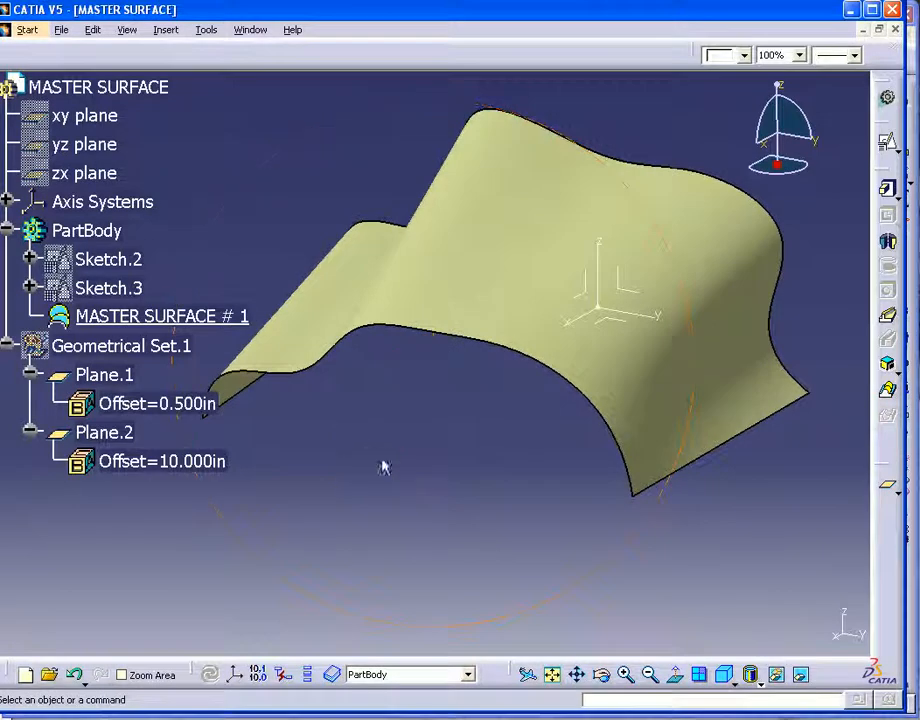
- Tile all windows horizontally to compare the ribs with the edited surface, and maximize the RIB 1.CATPart window
{"action": "left_click", "coordinate": [250, 30]}
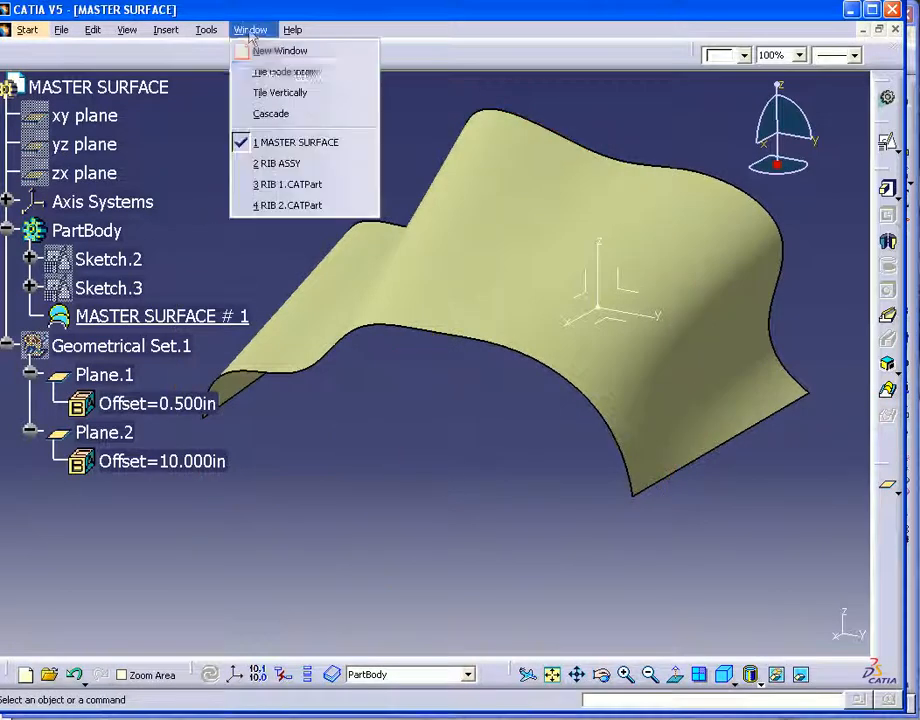
{"action": "left_click", "coordinate": [300, 73]}
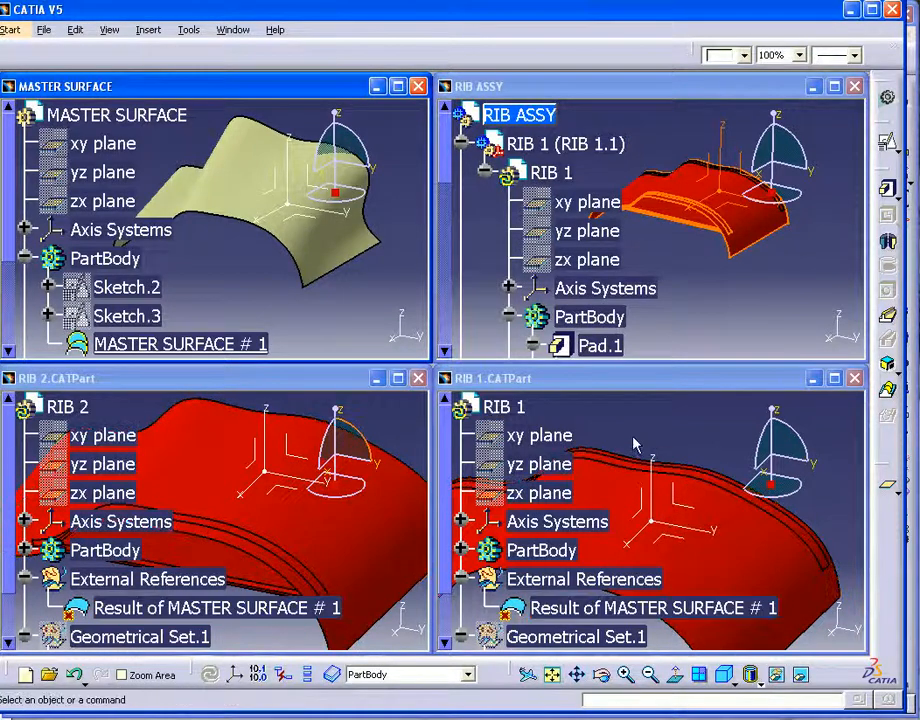
{"action": "left_click", "coordinate": [649, 412]}
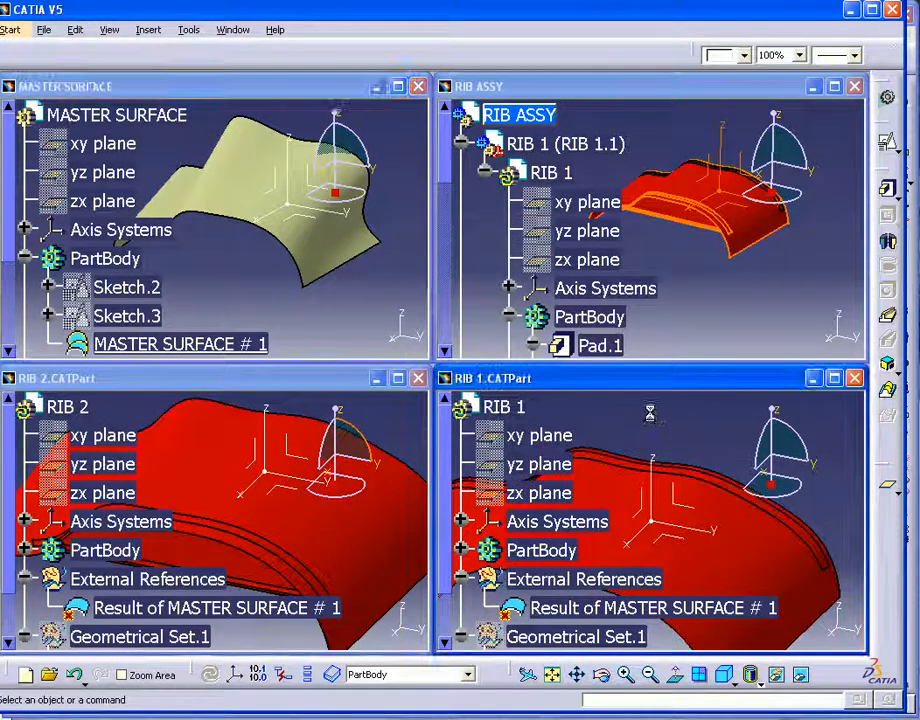
{"action": "double_click", "coordinate": [689, 379]}
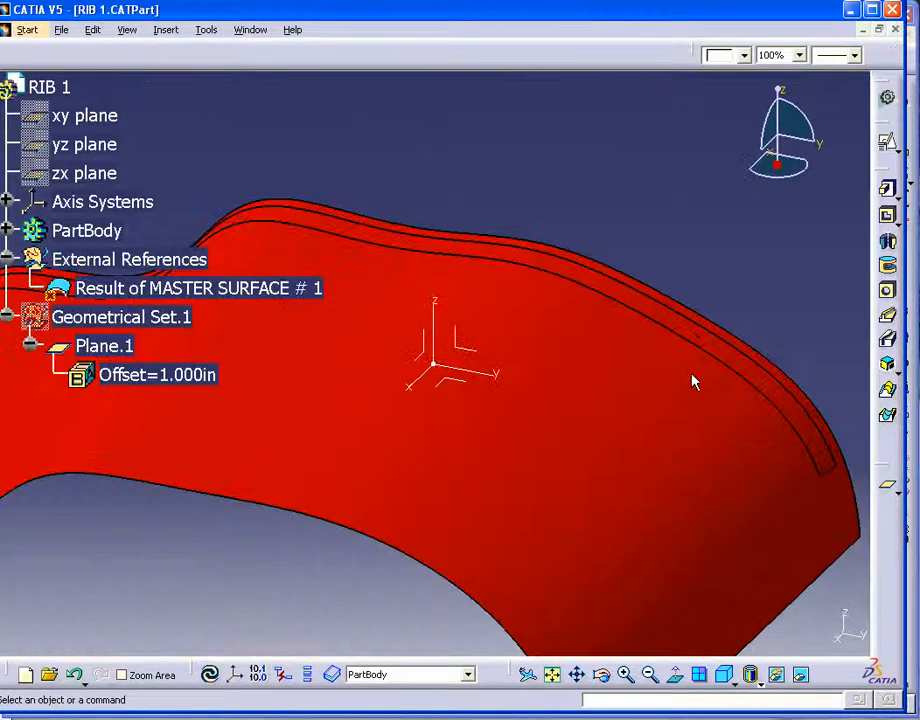
- Review the parents and children of Result of MASTER SURFACE # 1 in RIB 1, and update the part to the reshaped surface
{"action": "middle_click_drag", "start_coordinate": [300, 623], "coordinate": [361, 520]}
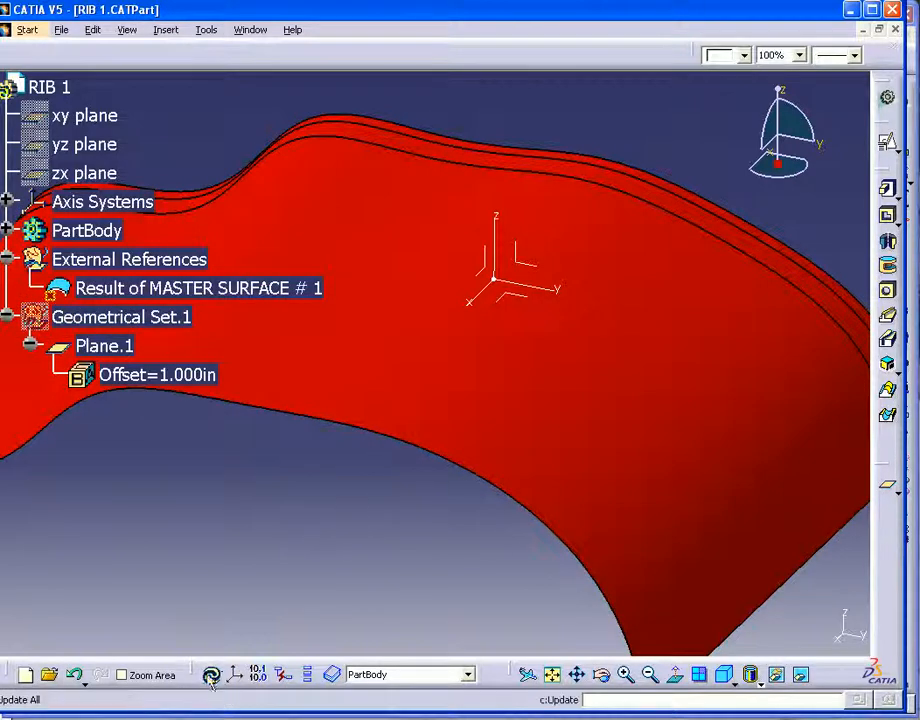
{"action": "right_click", "coordinate": [91, 288]}
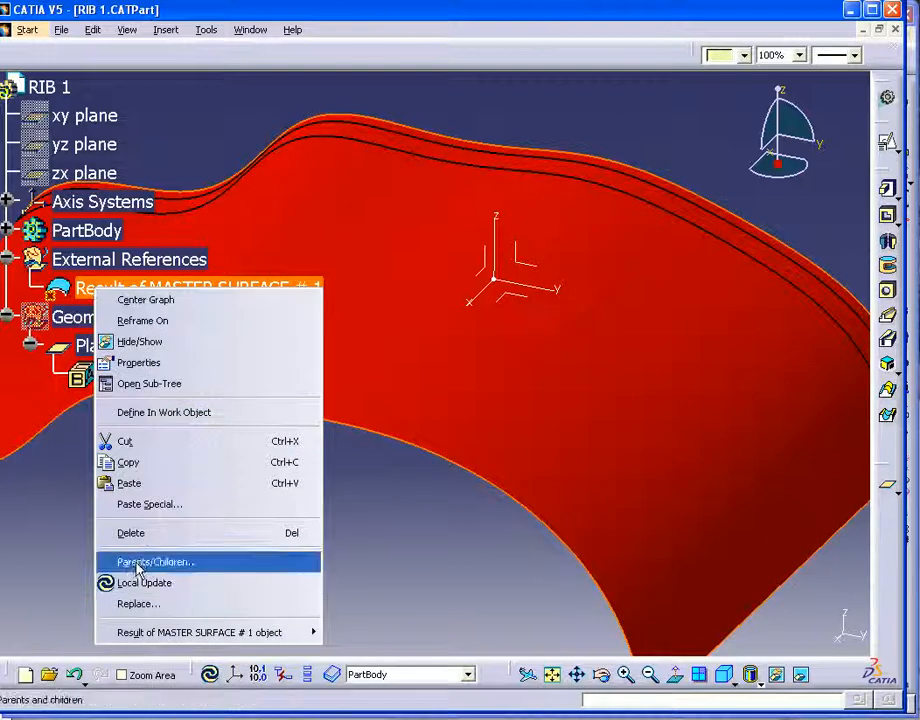
{"action": "left_click", "coordinate": [135, 561]}
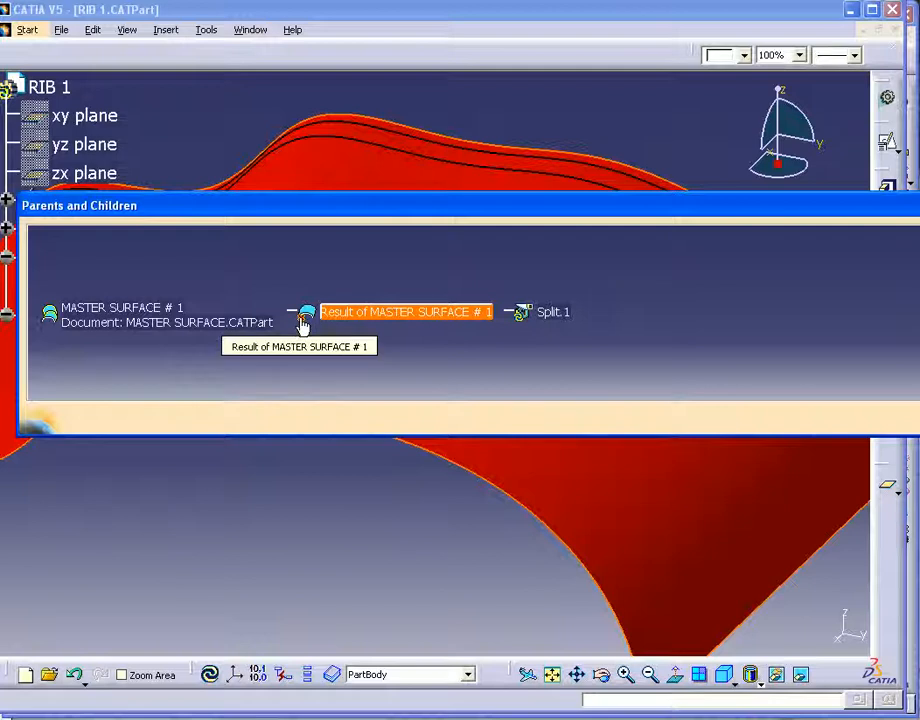
{"action": "key", "text": "Escape"}
{"action": "left_click", "coordinate": [373, 509]}
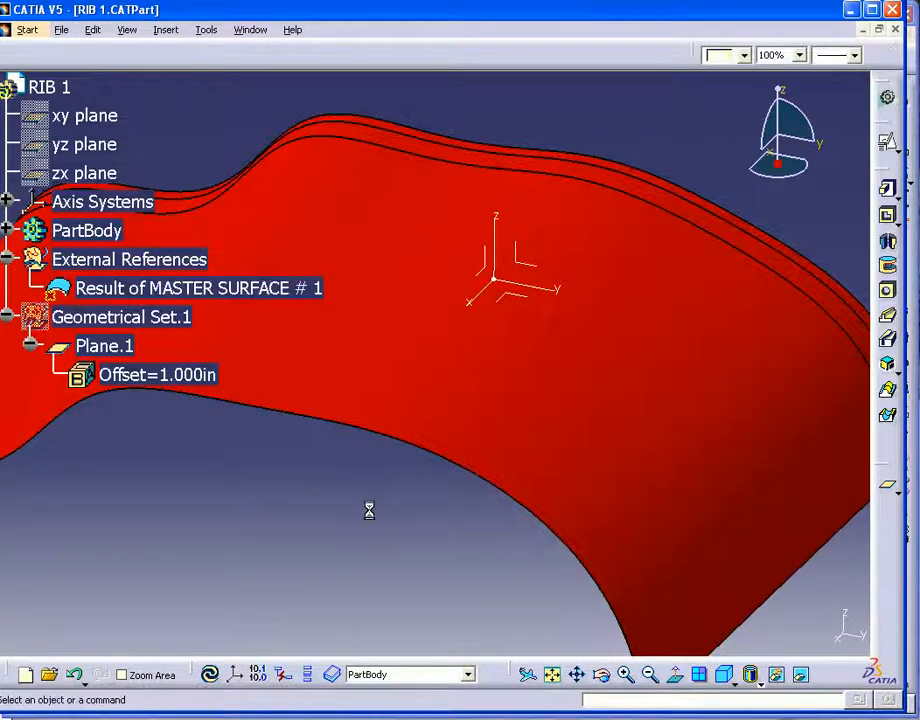
{"action": "left_click", "coordinate": [211, 677]}
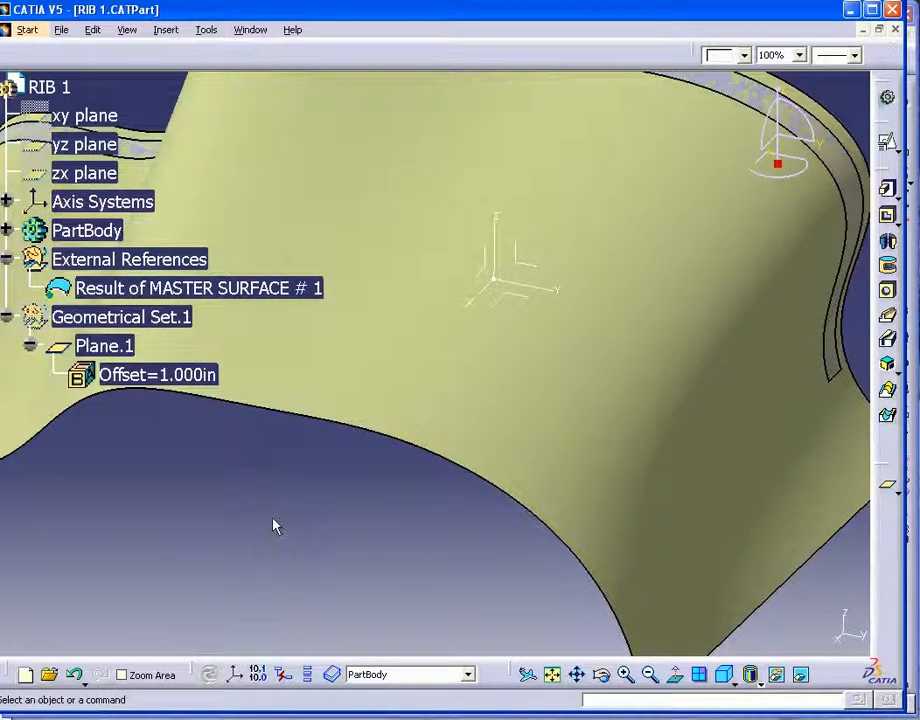
{"action": "middle_click_drag", "start_coordinate": [318, 540], "coordinate": [308, 606]}
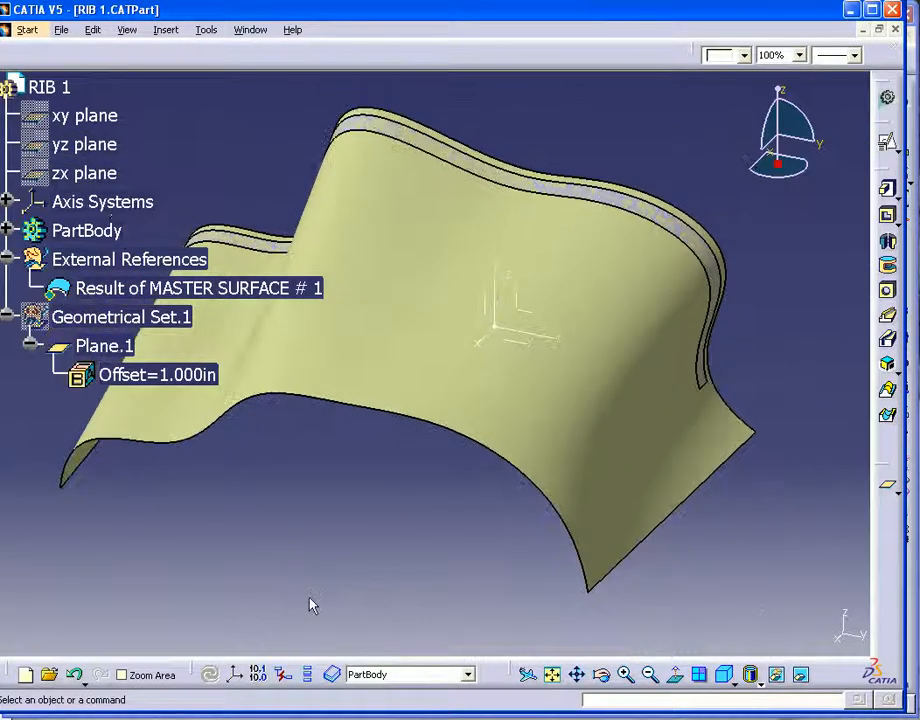
- Tile the part, surface and assembly windows horizontally and maximize the RIB 2.CATPart window
{"action": "middle_click_drag", "start_coordinate": [335, 561], "coordinate": [386, 273]}
{"action": "middle_click_drag", "start_coordinate": [464, 450], "coordinate": [479, 501]}
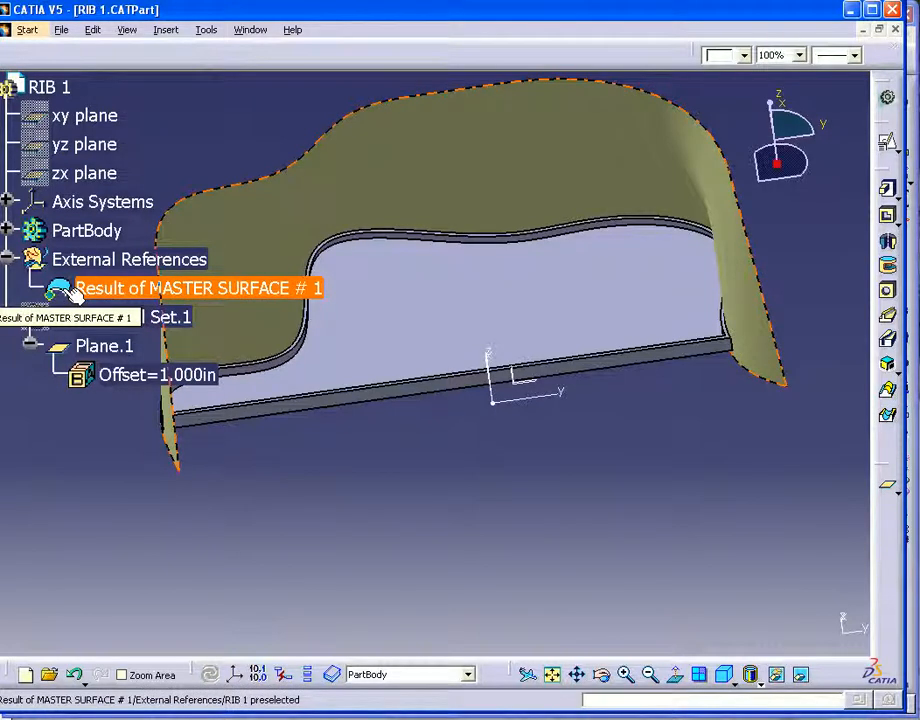
{"action": "middle_click_drag", "start_coordinate": [444, 468], "coordinate": [418, 539]}
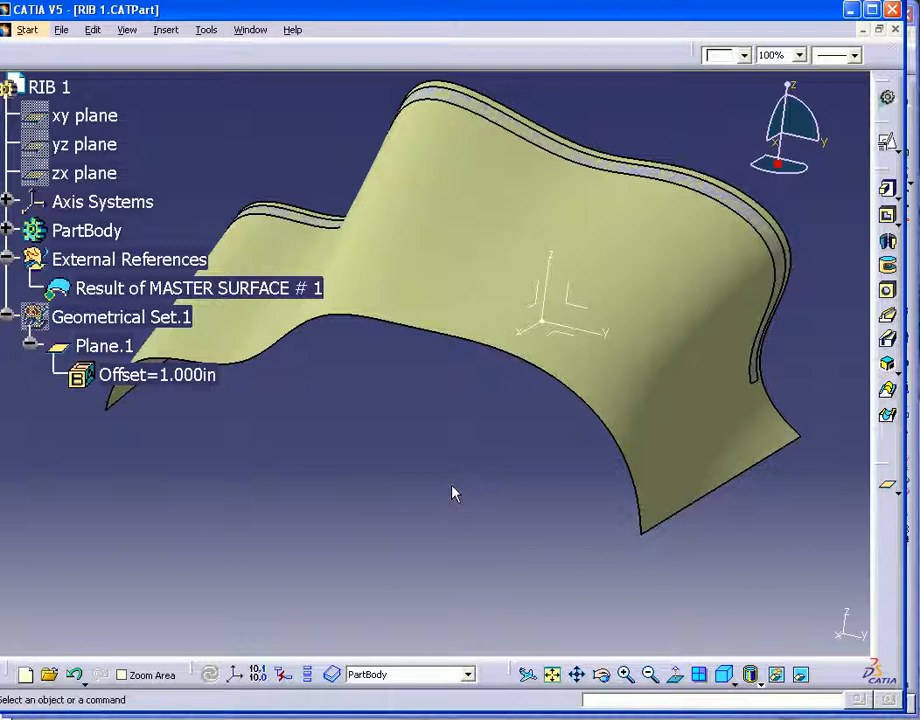
{"action": "left_click", "coordinate": [250, 29]}
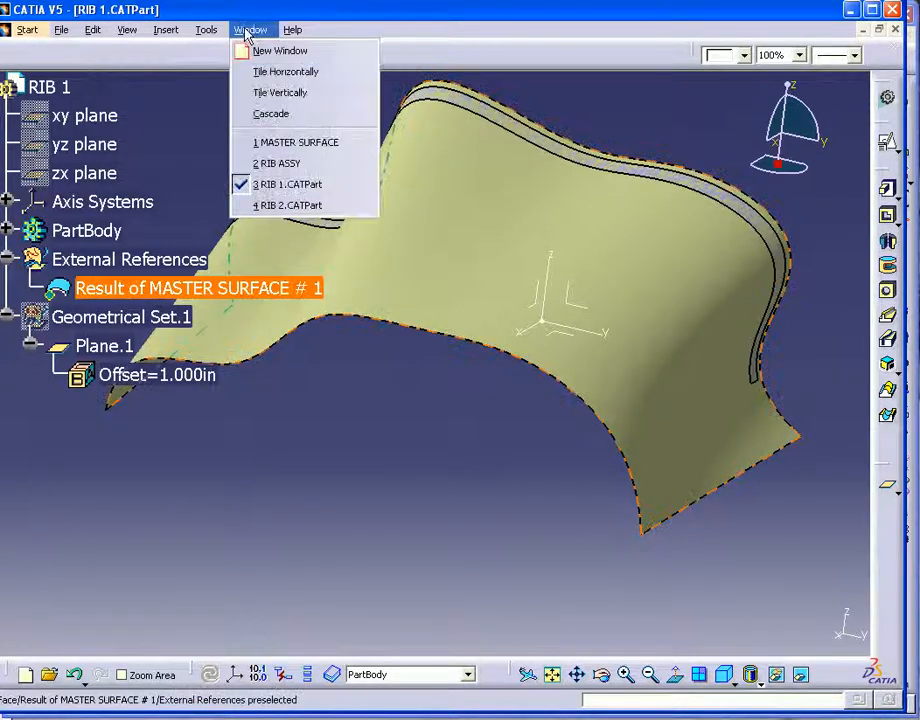
{"action": "left_click", "coordinate": [272, 71]}
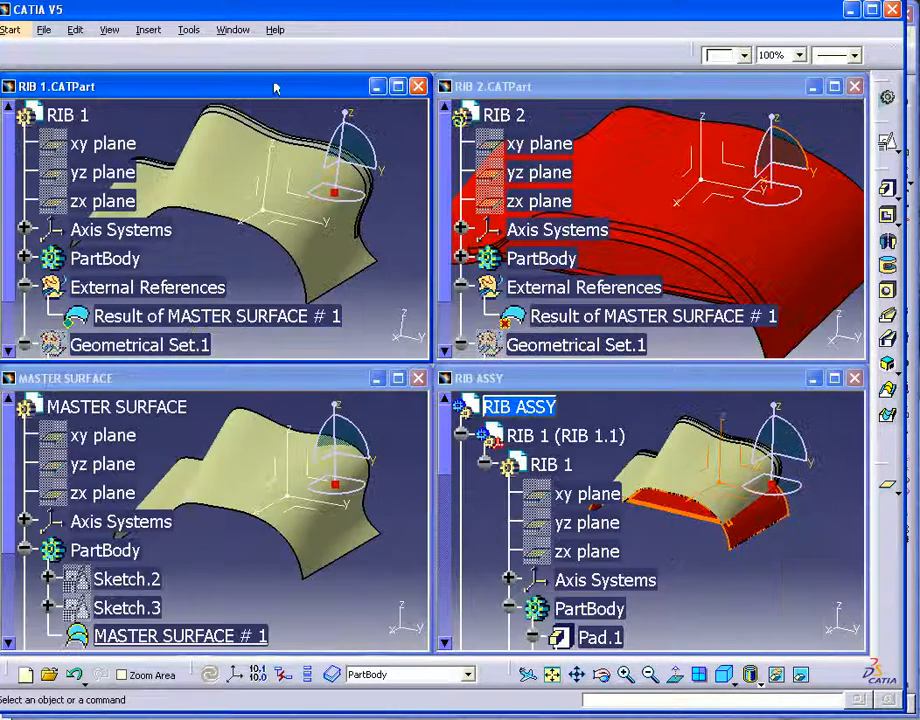
{"action": "left_click", "coordinate": [680, 86]}
{"action": "double_click", "coordinate": [680, 86]}
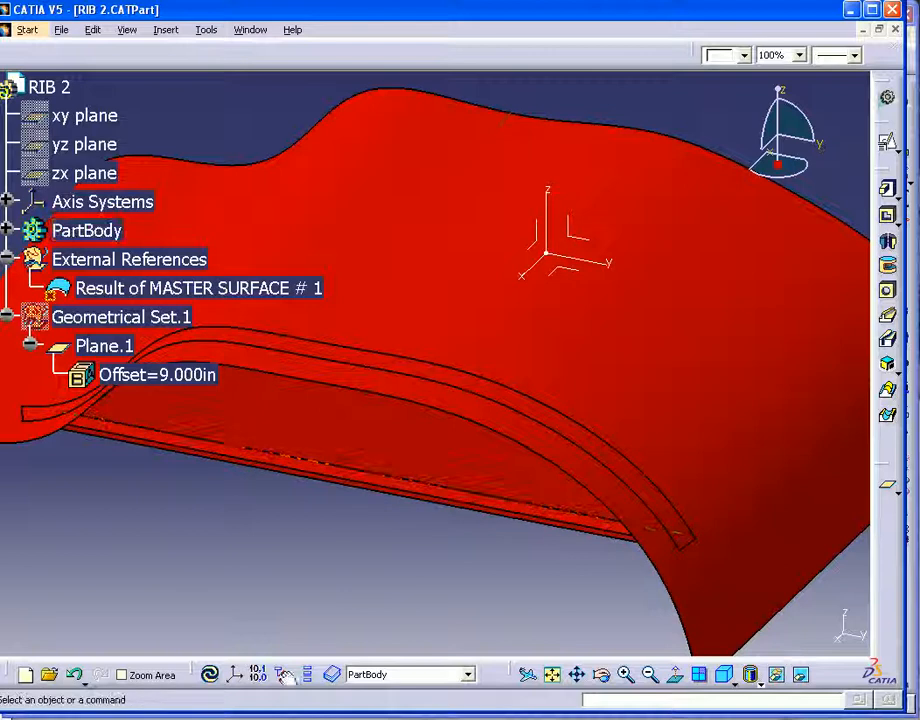
- Update RIB 2 to the reshaped MASTER SURFACE # 1 and tile all windows horizontally
{"action": "left_click", "coordinate": [211, 677]}
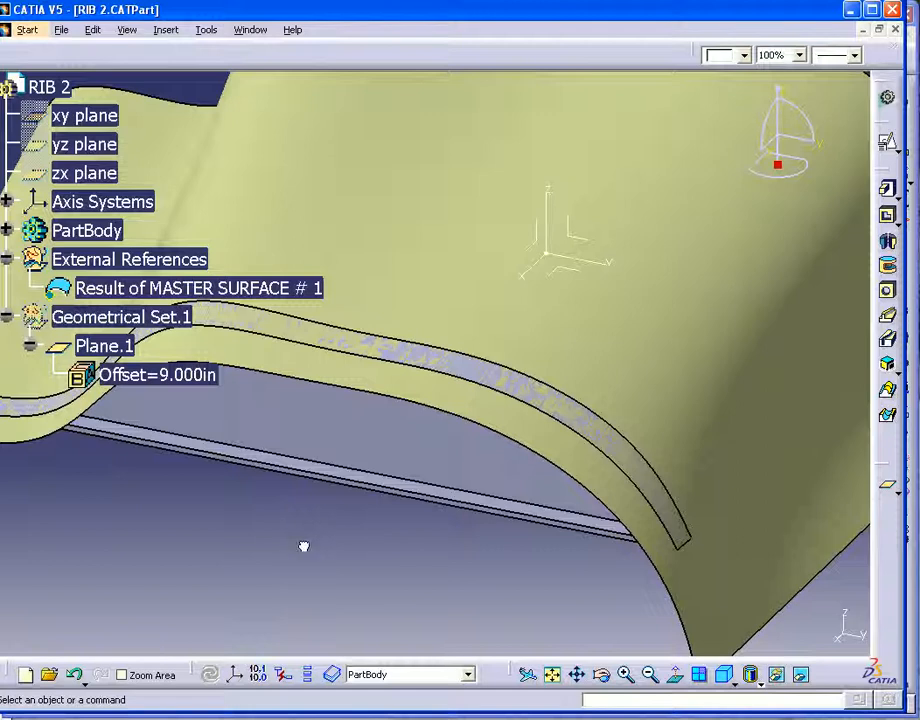
{"action": "left_click", "coordinate": [250, 30]}
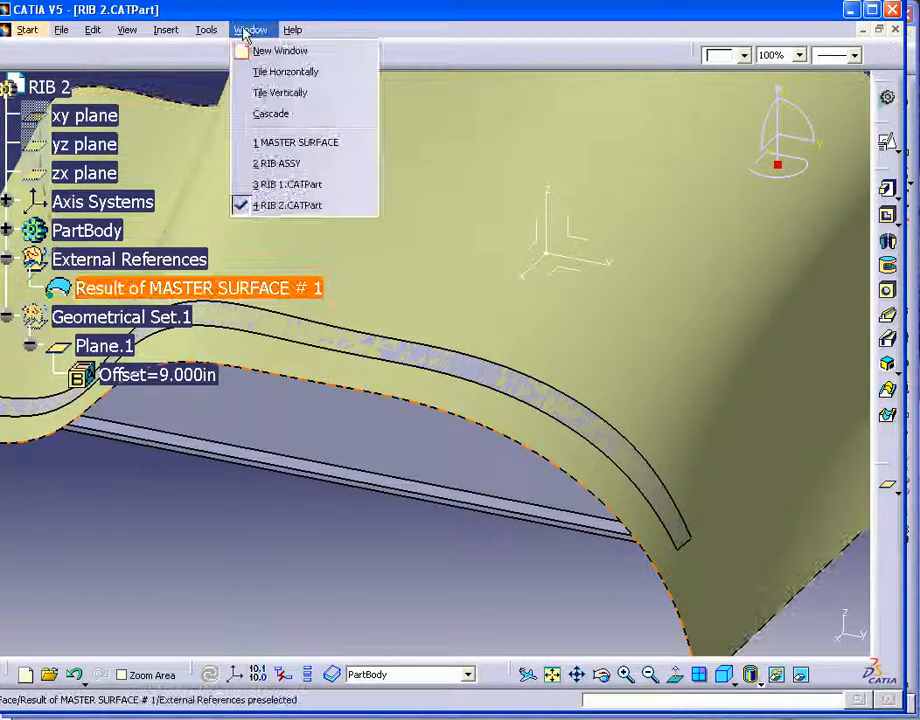
{"action": "left_click", "coordinate": [287, 72]}
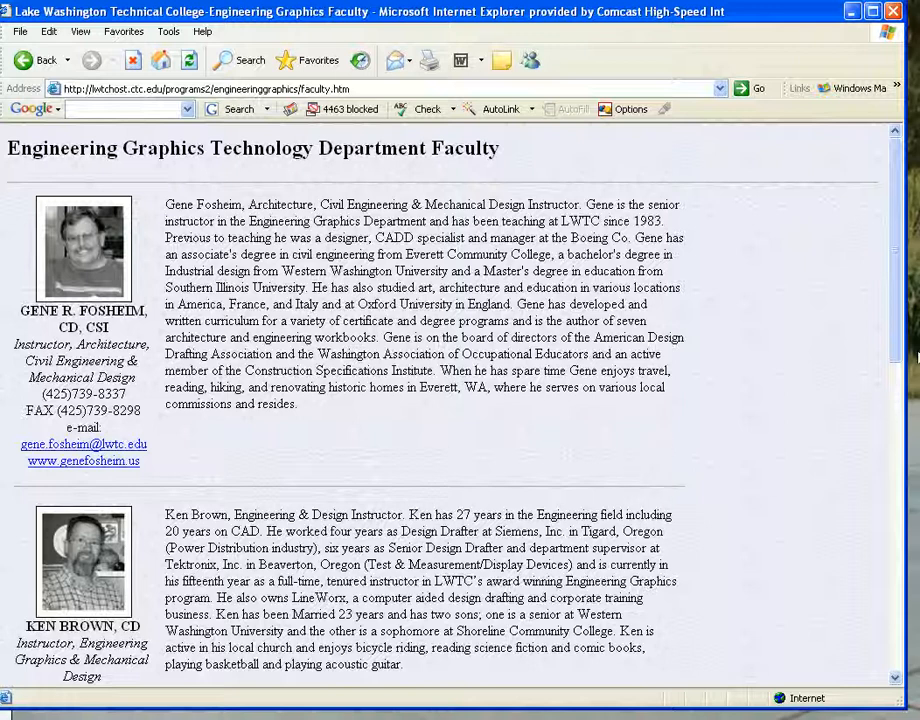
{"action": "left_click_drag", "start_coordinate": [892, 350], "coordinate": [897, 600]}
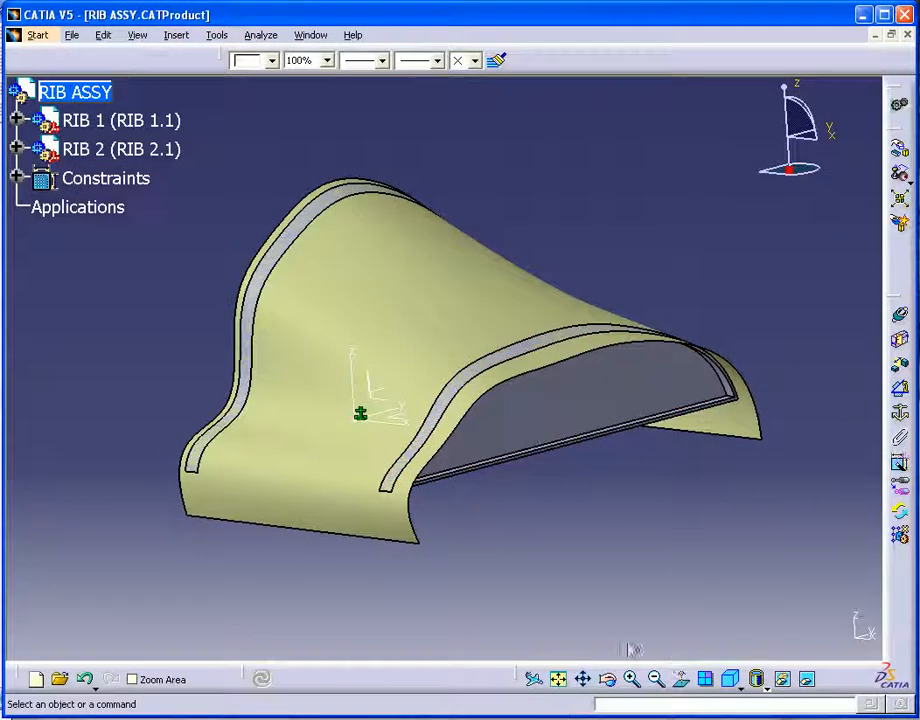
{"action": "middle_click_drag", "start_coordinate": [503, 492], "coordinate": [417, 468]}
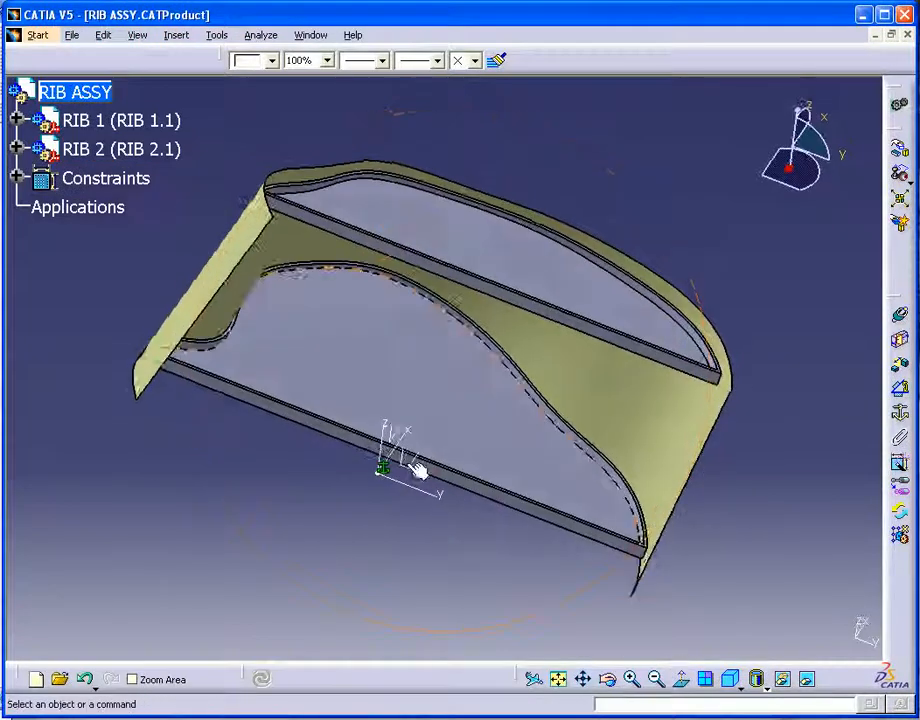
{"action": "middle_click_drag", "start_coordinate": [290, 320], "coordinate": [417, 538]}
{"action": "middle_click_drag", "start_coordinate": [582, 487], "coordinate": [435, 492]}
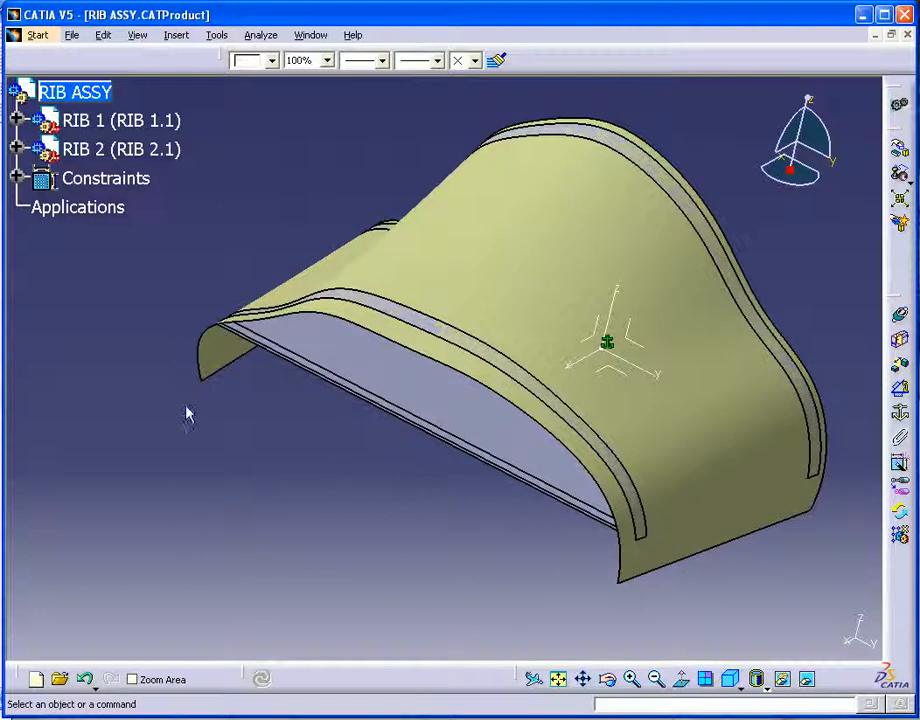